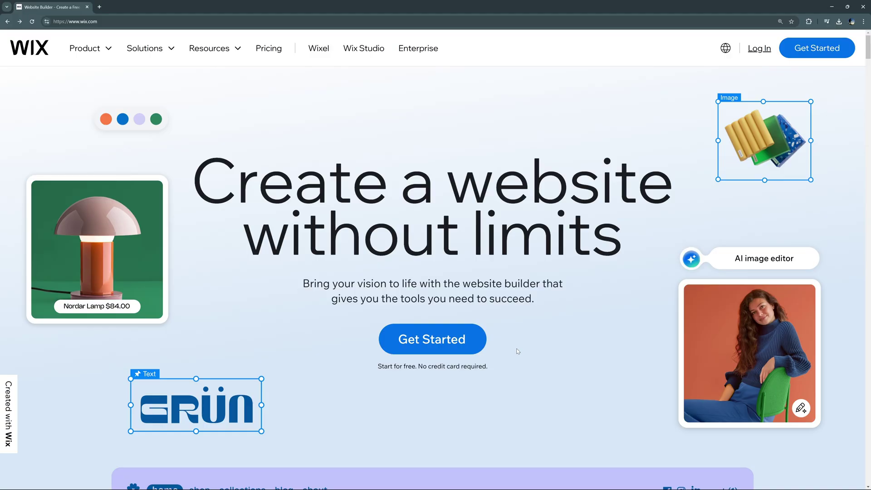
Start a new Wix site and sign in with your Google account
left_click(427, 341)
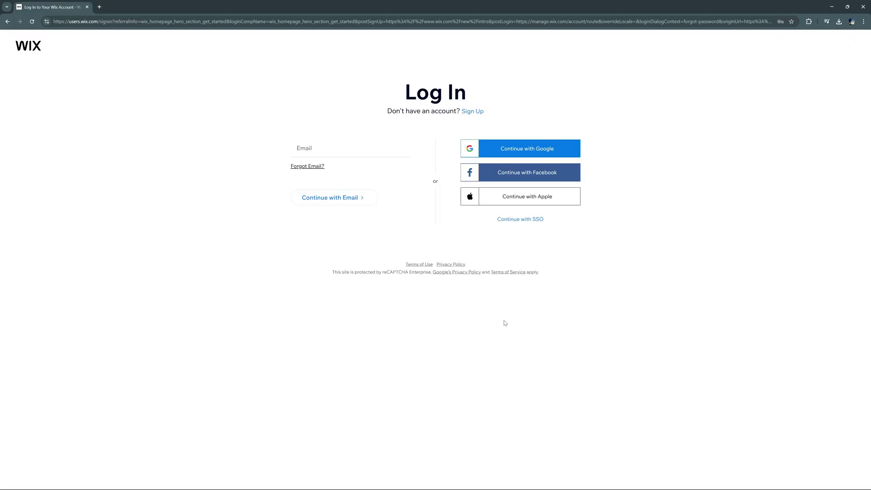
left_click(544, 151)
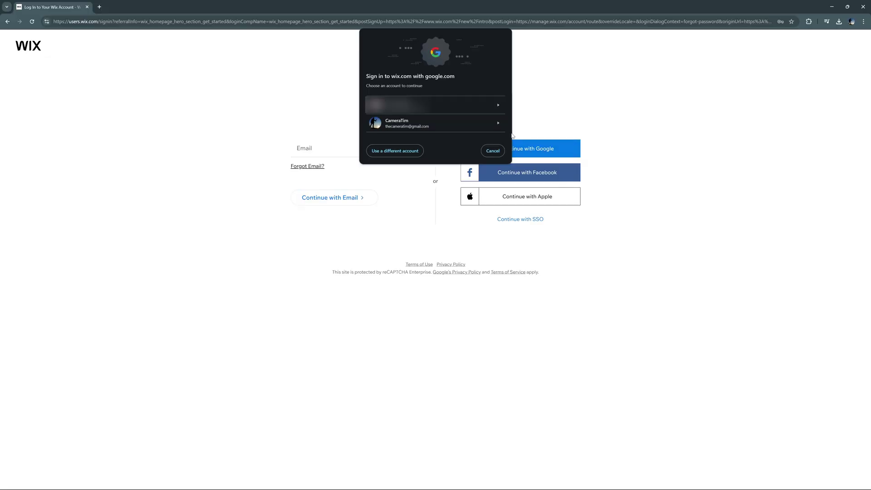
left_click(413, 125)
left_click(499, 134)
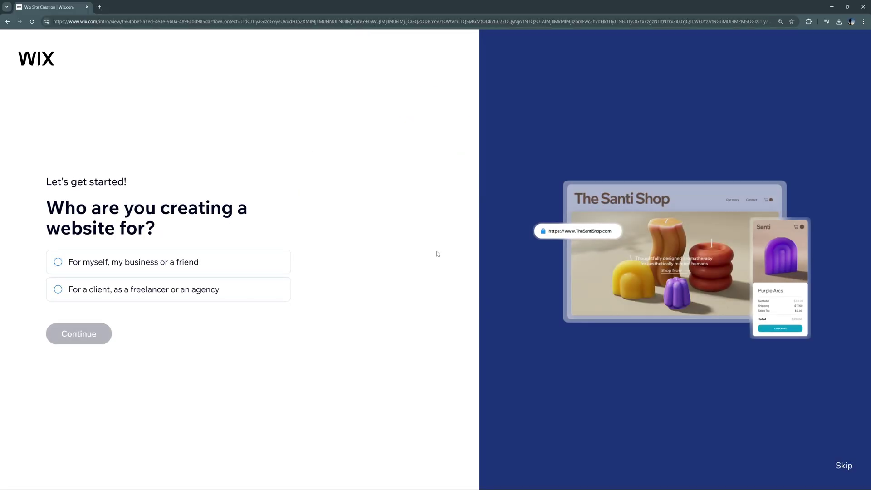
Mark the site as for your own business and send the brand brief to the AI chat
left_click(137, 269)
left_click(83, 341)
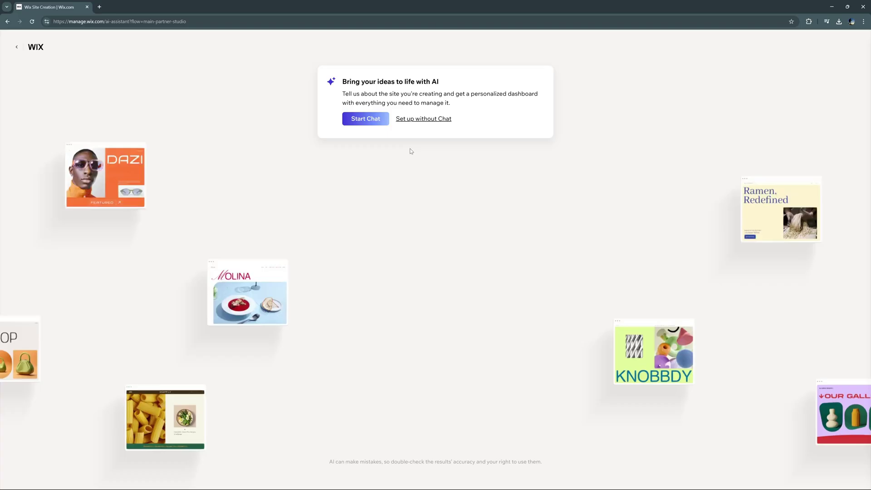
left_click(375, 127)
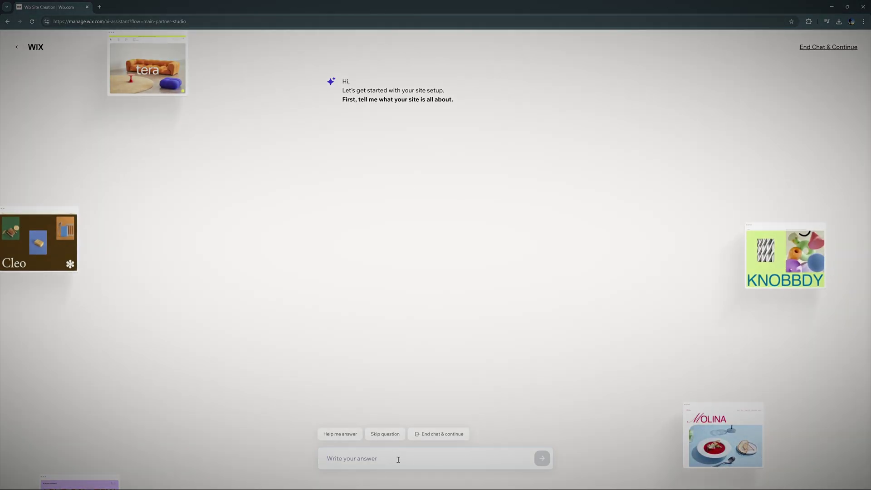
key("ctrl+v")
left_click(542, 458)
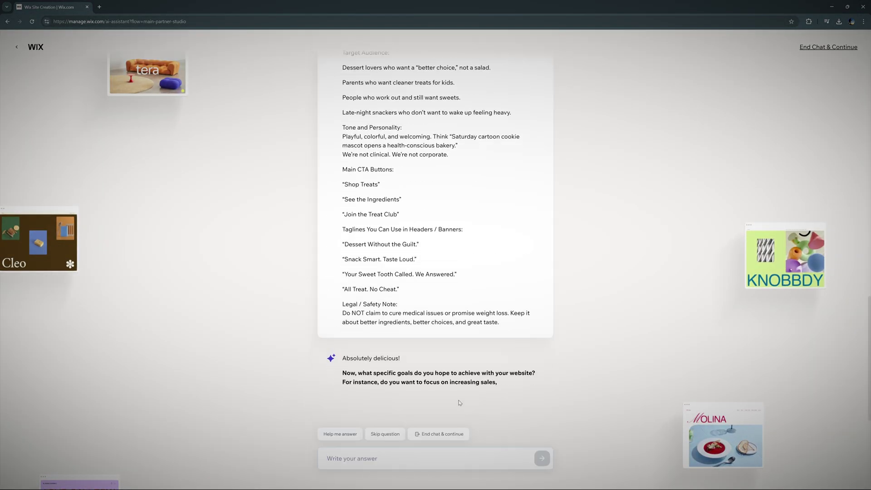
Give the assistant the goals, target audience, features list and brand history, then end the chat
type("Primary Goal: Drive direct sales of our better-for-you dessert products through the online store.  Secondary Goal: Capture emails/SMS from visitors who aren’t ready to buy yet so we can announce new flavors, limited drops, and send first-order discounts.  How the site should behave:  The homepage should push people to \"Shop Treats\" right away with bestsellers above the fold.  Every page should have an email signup (\"Join the Treat Club for first-drop flavors + exclusive discounts\").  Product pages should clearly highlight benefits like \"Low sugar,\" \"High protein,\" \"Gluten-free options,\" etc., with social proof and reviews to reduce hesitation.  Community / brand vibe: We’re building a feel-good dessert culture — you can love sweets and still take care of yourself. The brand voice should feel fun and welcoming, not preachy or clinical.")
key("Return")
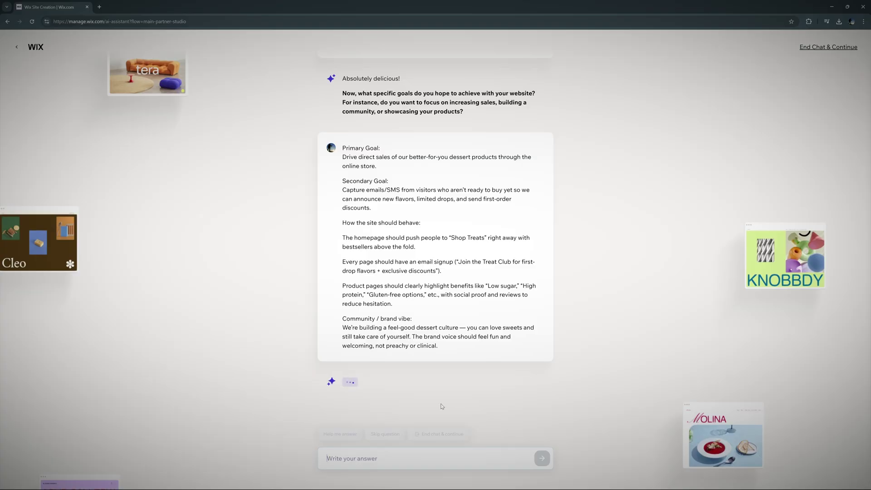
type("Our core audience is people who LOVE dessert but don’t love the crash, guilt, or junk ingredients.  Key groups:  Health-conscious snackers  People who read nutrition labels, try to avoid a ton of sugar, but still want something that tastes like a \"real dessert.\"  Parents  Moms and dads who want a sweet treat for their kids’ lunchbox / after-school snack that isn’t just straight sugar.  Fitness / active lifestyle  People who go to the gym, run, lift, etc., and want a post-workout or late-night sweet that doesn’t wreck their day.  Late-night snackers  People who want that \"cookie moment\" at 10:30pm without feeling heavy, bloated, or like they just ruined their progress.  Tone note: We are not for extreme dieters. We’re for regular people who want to eat smarter without giving up dessert.")
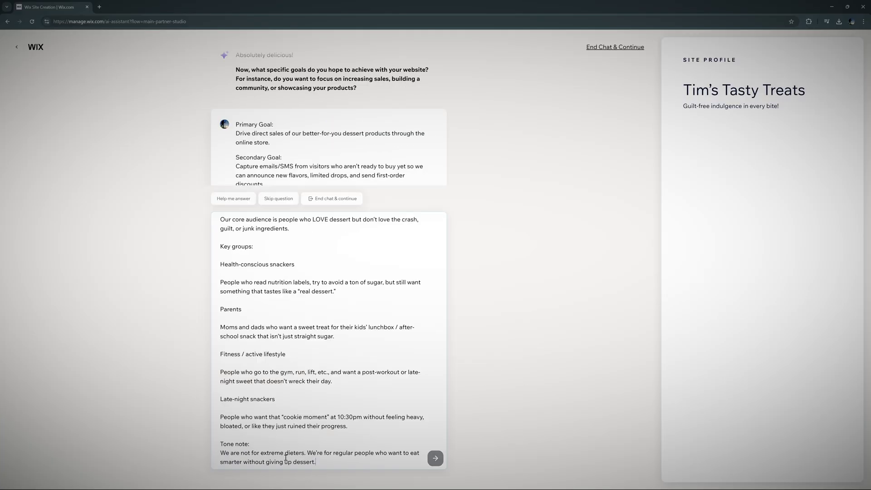
left_click(435, 457)
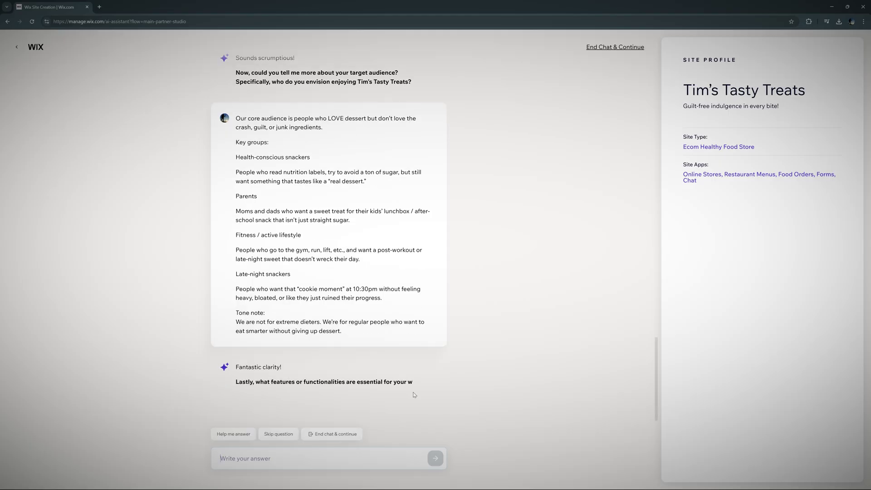
key("ctrl+v")
left_click(437, 414)
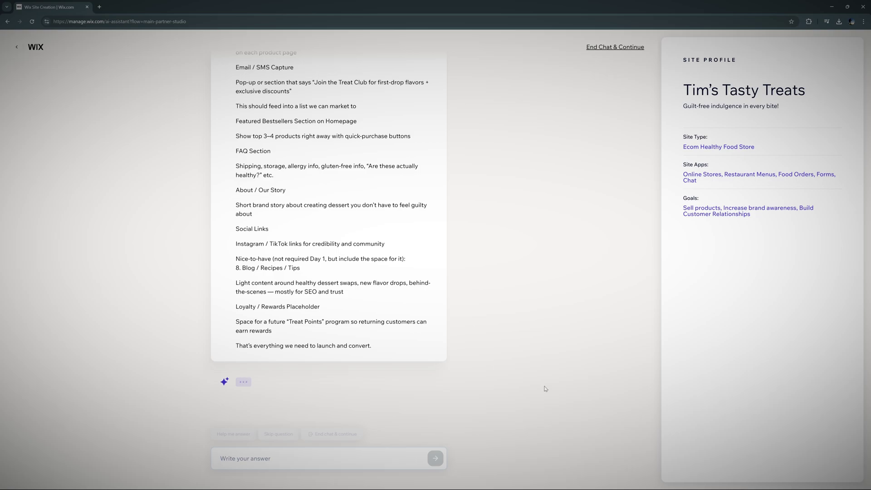
type("Tim’s Tasty Treats started with a simple problem: I love dessert. I love warm cookies, brownies, late-night sweet snacks… but I hated the crash, the sugar guilt, and the feeling that I had to \"earn it.\" I tried all the so-called \"healthy desserts,\" and they either tasted like cardboard or were packed with artificial junk. So I started testing my own recipes — high protein, lower sugar, no weird chemicals — stuff I actually wanted to eat after the gym or on the couch at 10:30pm. Friends and family kept stealing them and asking, \"Where can I buy this?\" That’s when Tim’s Tasty Treats was born. The whole idea is: dessert without the compromise. Real flavor, fun branding, and ingredients you don’t have to overthink. I wanted something I’d feel good giving to my kids, something you can toss in your bag, something that tastes like a cheat day but doesn’t wreck your routine. We’re here for people who still believe dessert should make you happy — not stressed.")
left_click(425, 423)
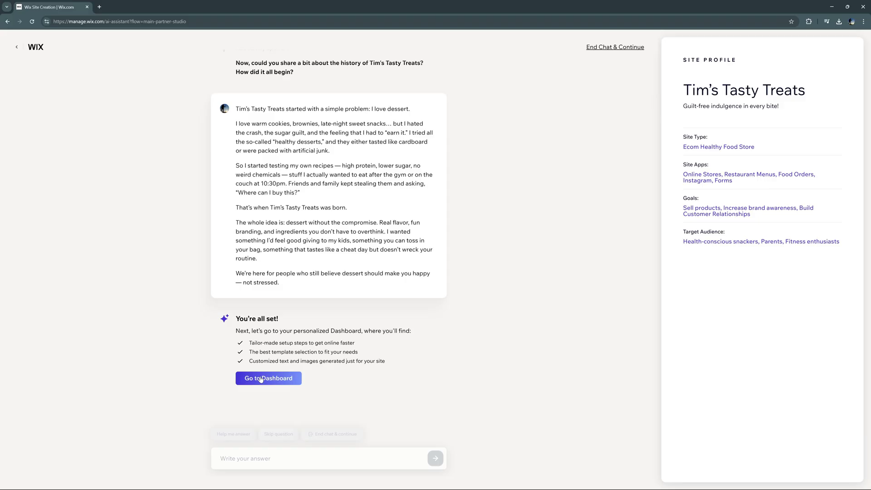
left_click(261, 378)
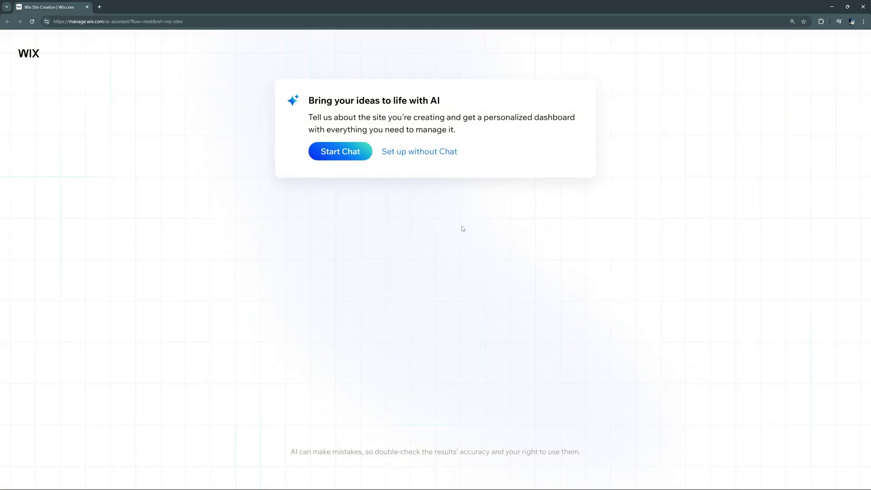
Skip the AI chat and choose Dessert Shop as the website type
left_click(416, 155)
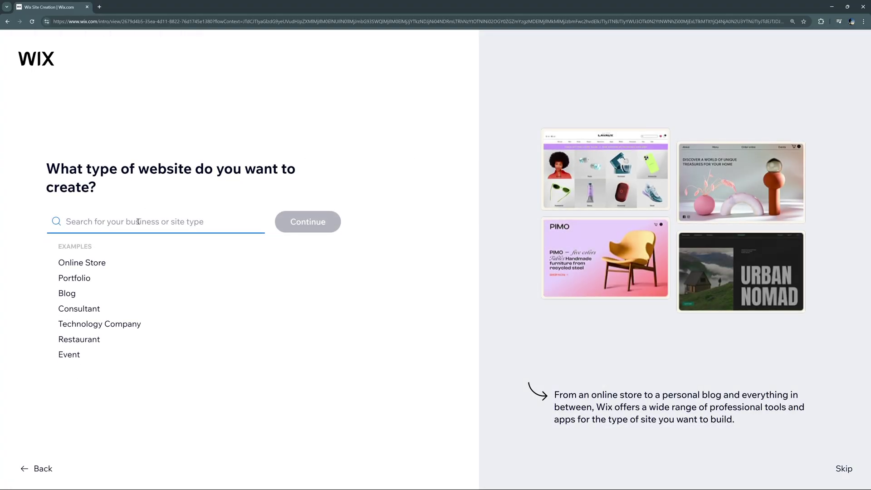
type("Dessert")
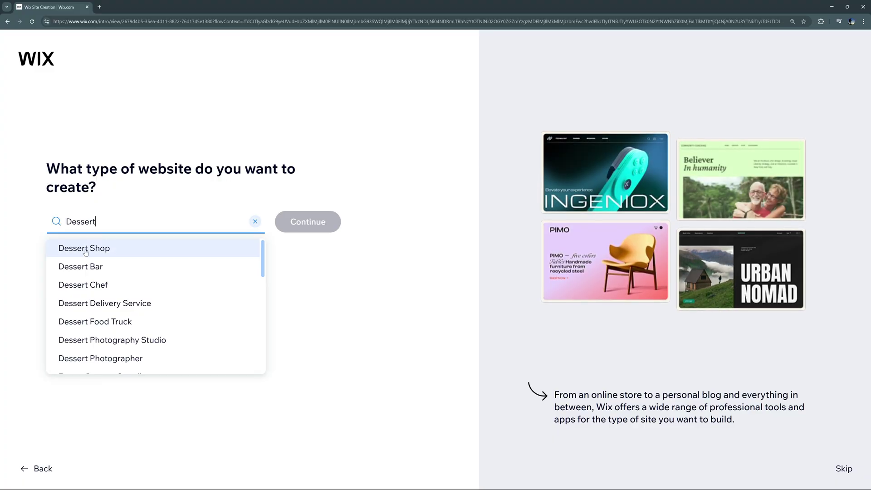
left_click(104, 249)
left_click(323, 231)
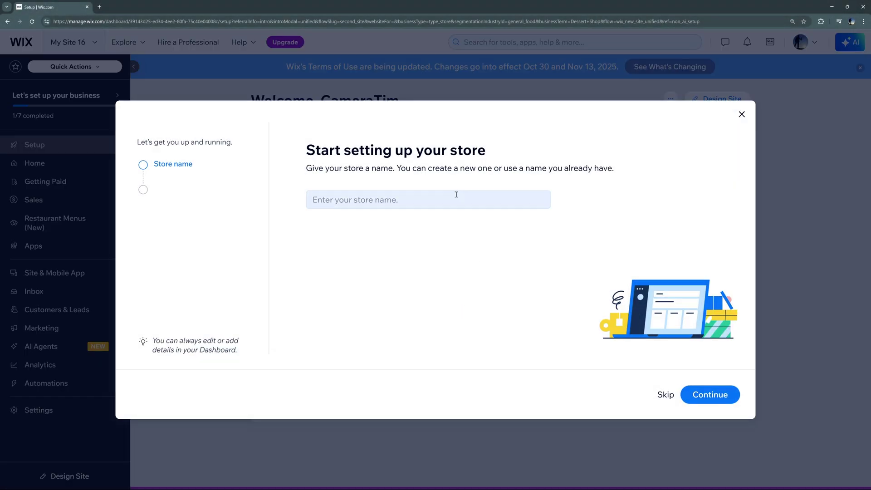
Name the store Tim's Tasty Treats and say the business is just starting out
left_click(342, 198)
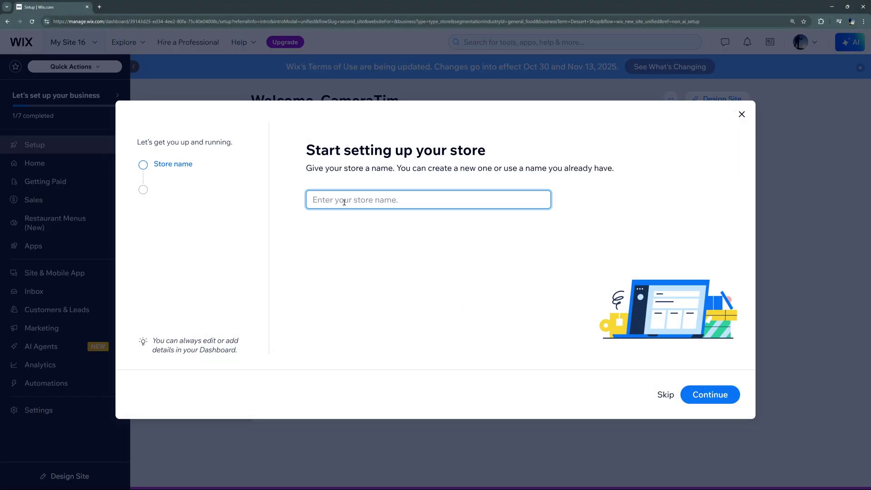
type("Tim's Tasty Treats")
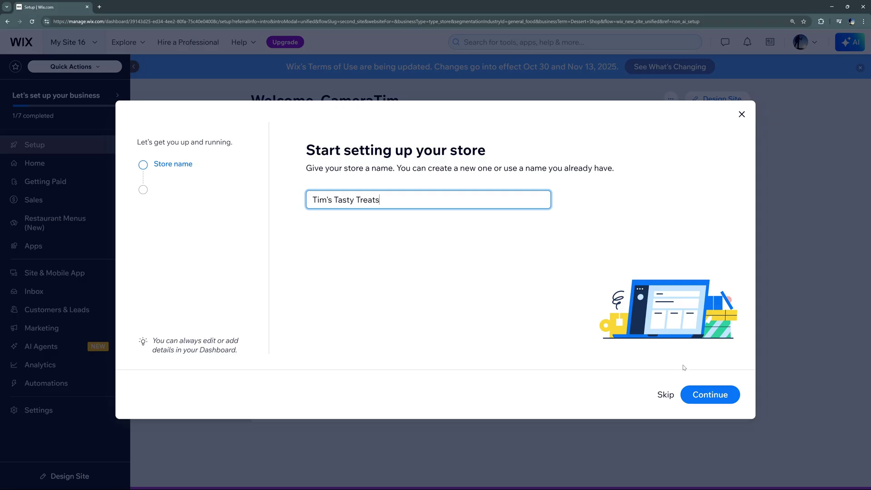
key("Return")
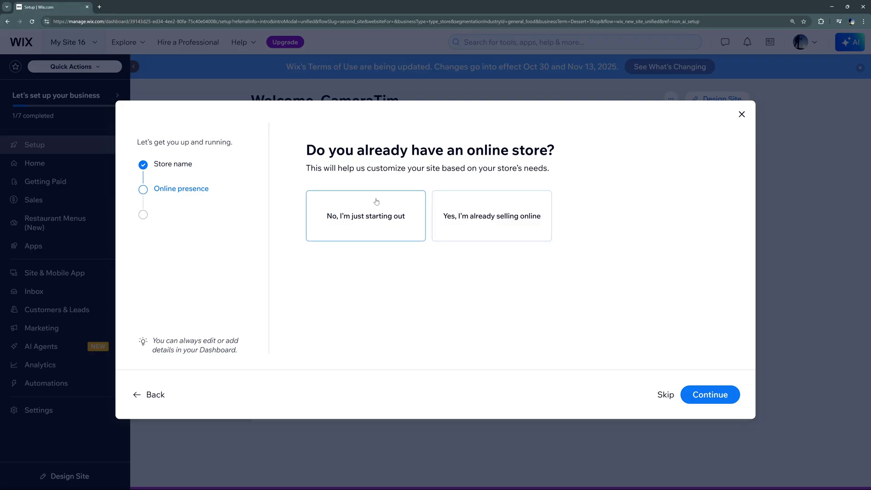
left_click(350, 232)
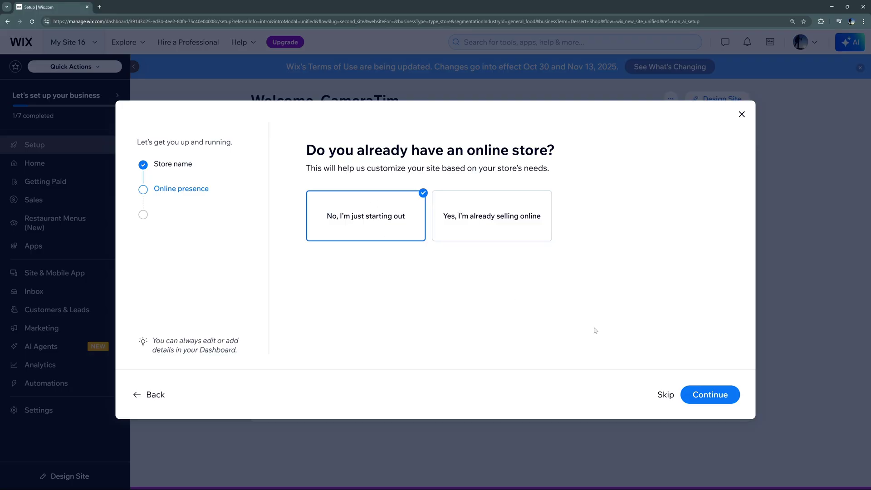
left_click(710, 394)
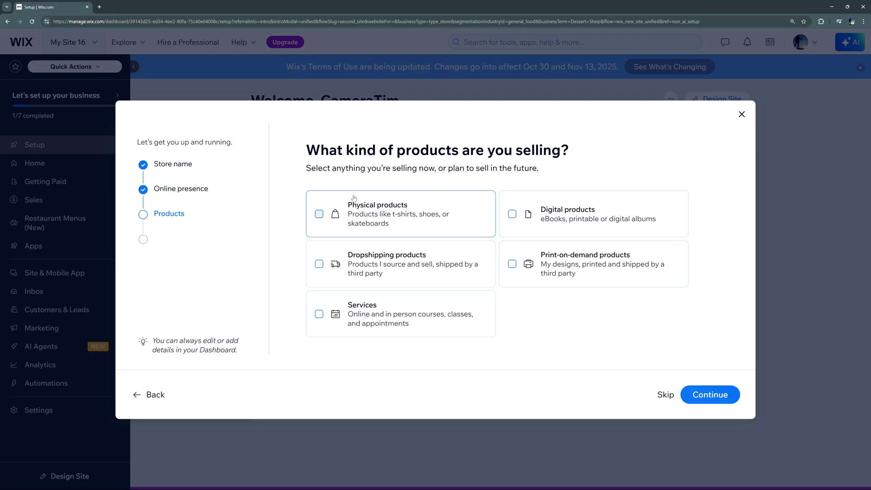
Choose physical and dropshipping products sold through the online store, then reach the dashboard
left_click(334, 217)
left_click(428, 278)
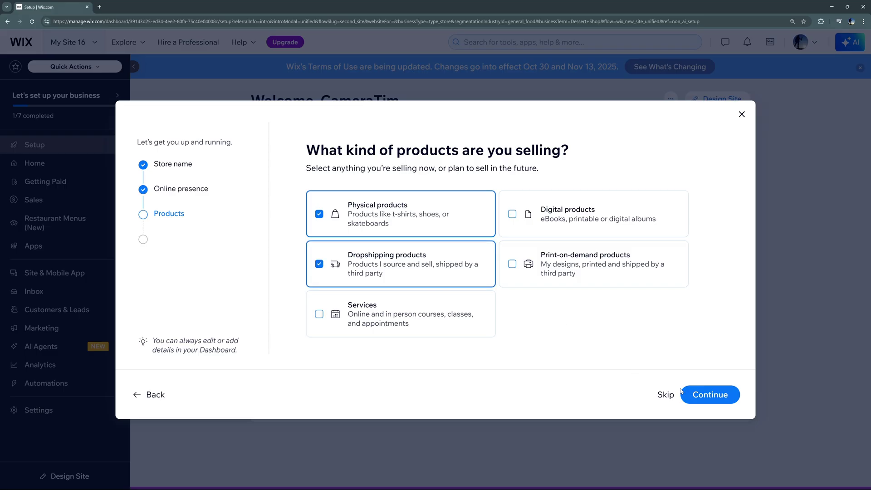
left_click(682, 393)
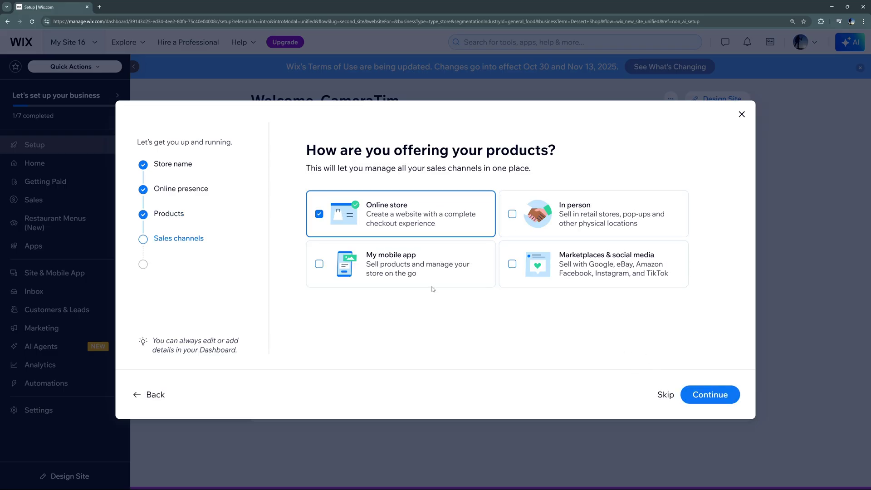
left_click(715, 402)
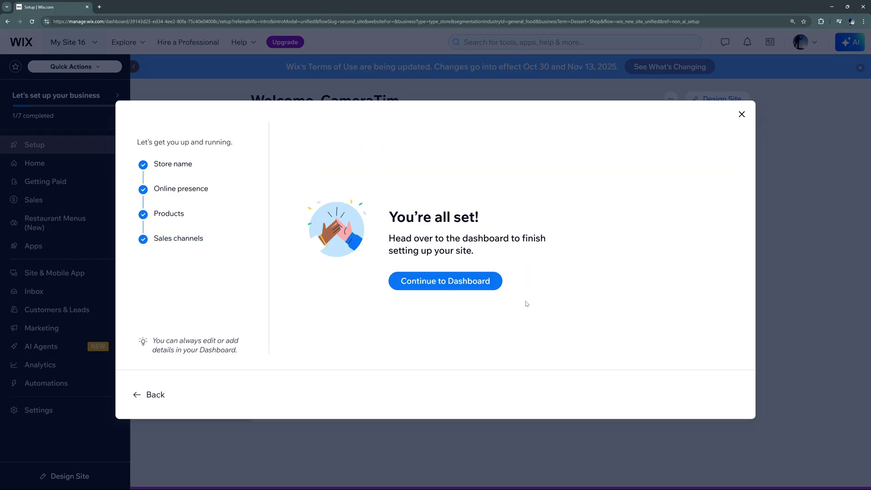
left_click(430, 281)
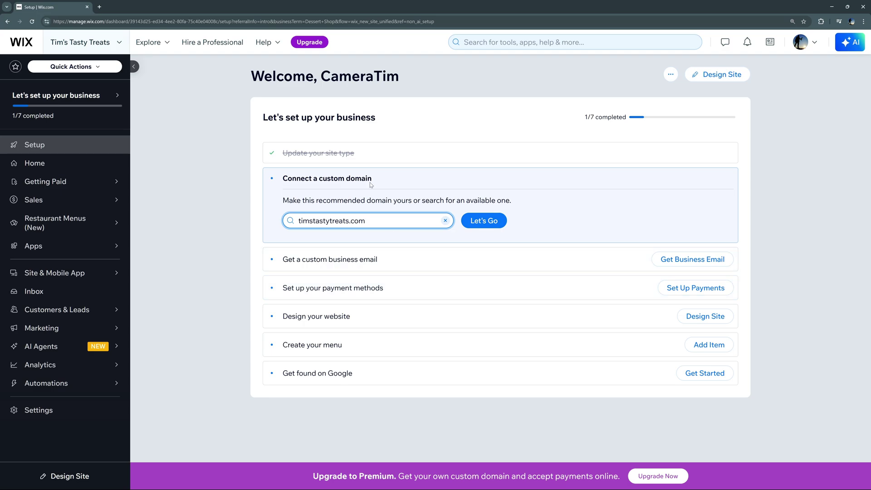
Confirm timstastytreats.com is available, then go to the site design options
left_click_drag(299, 221, 363, 224)
left_click(375, 224)
left_click(480, 226)
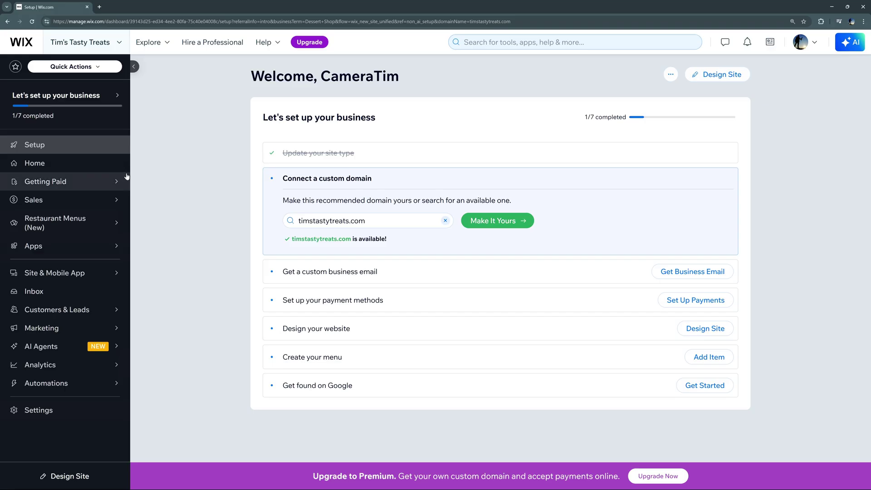
mouse_move(103, 229)
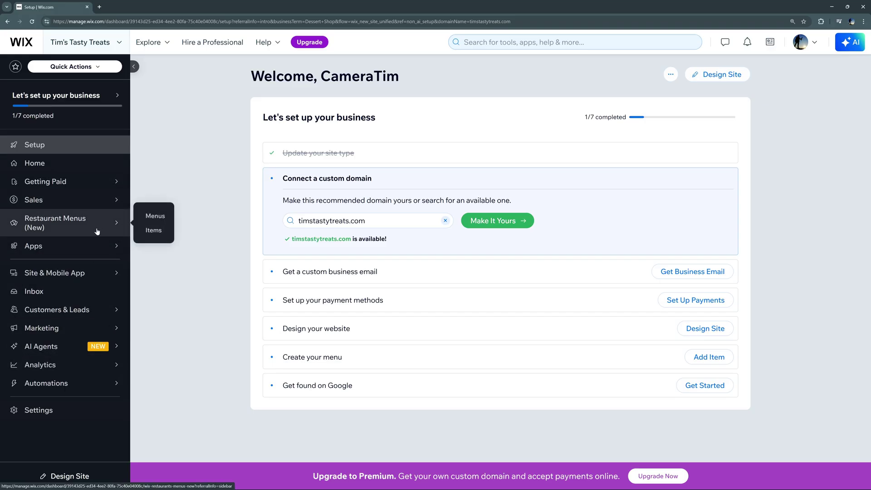
mouse_move(109, 182)
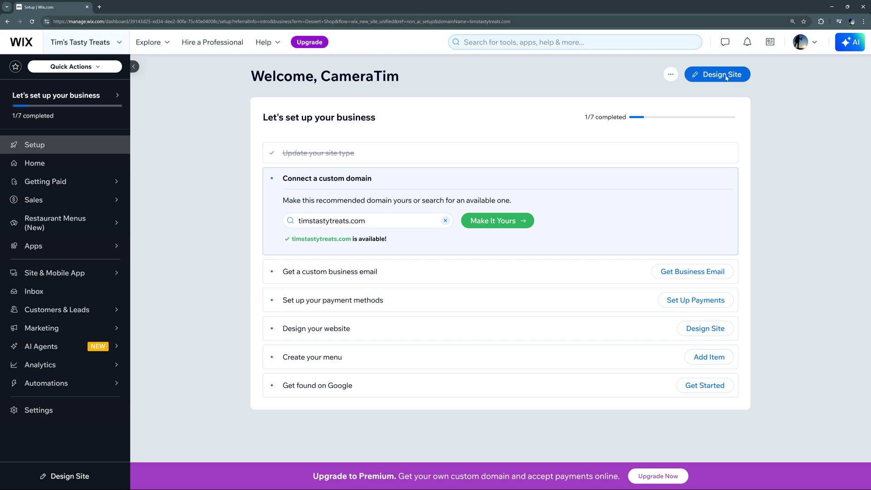
left_click(722, 75)
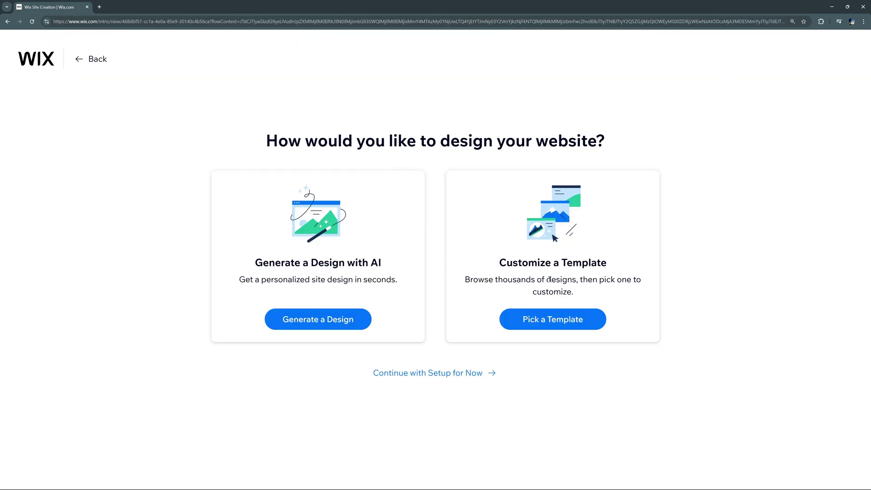
Generate an AI design, regenerate it to the 'FUEL YOUR DAY' Version 2, and accept it
left_click(320, 326)
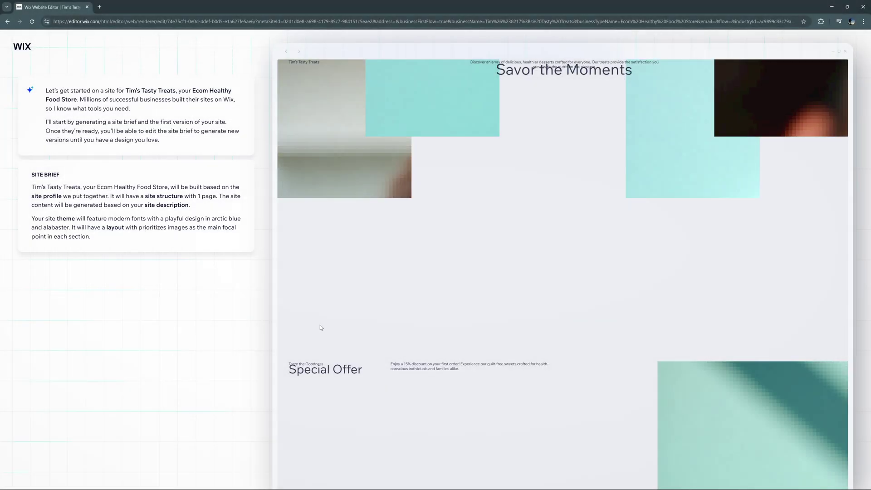
scroll(527, 154, "down", 20)
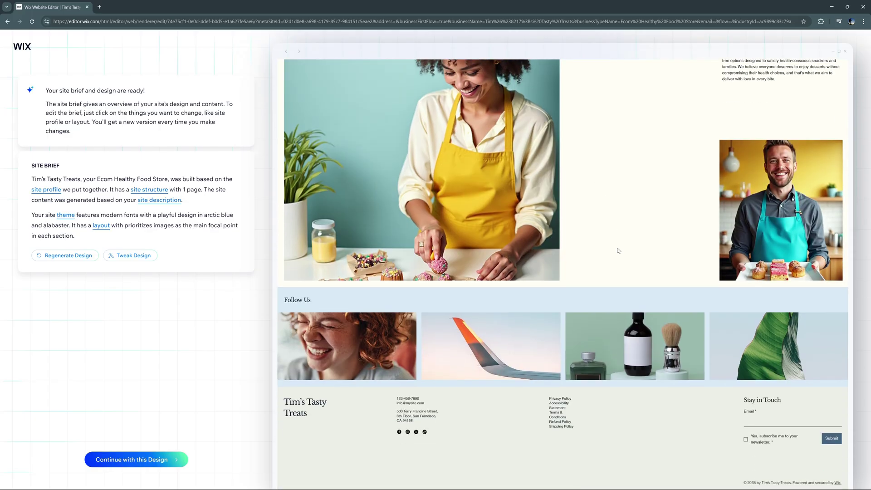
scroll(622, 245, "up", 20)
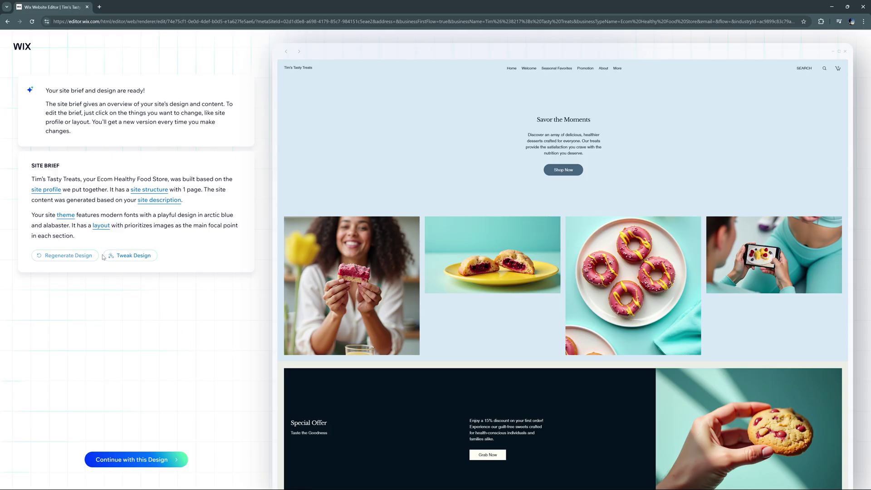
left_click(127, 255)
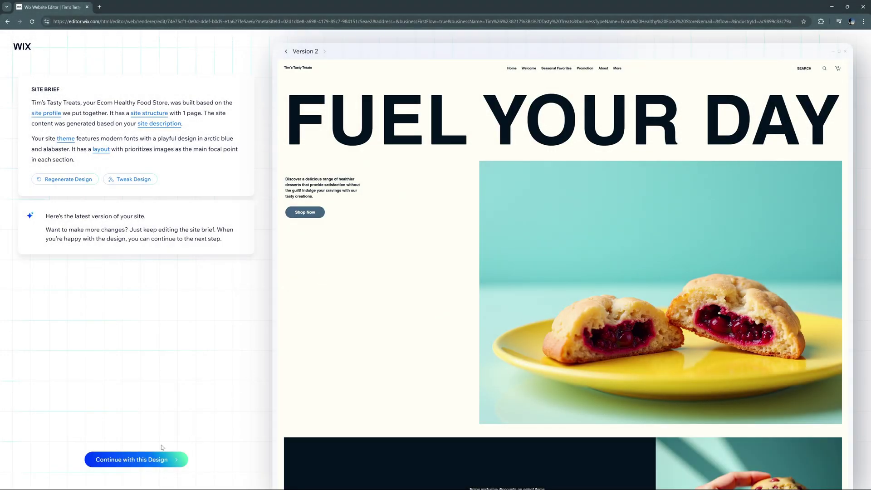
left_click(157, 459)
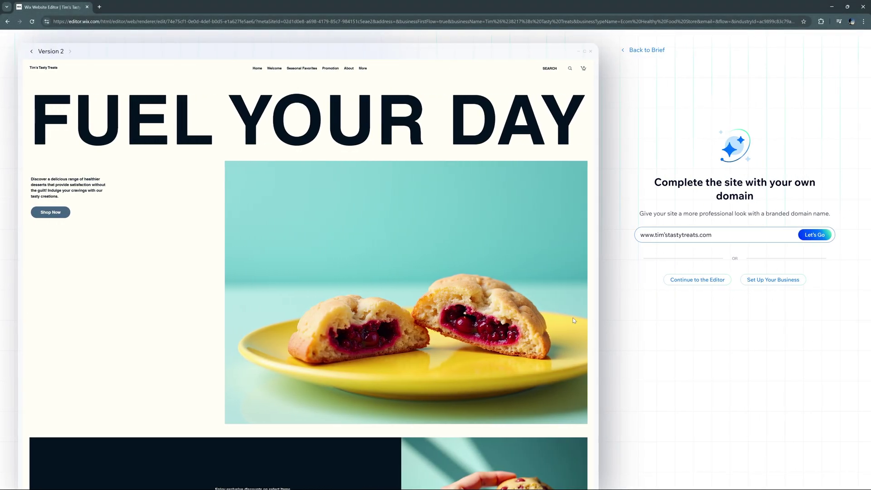
left_click(697, 280)
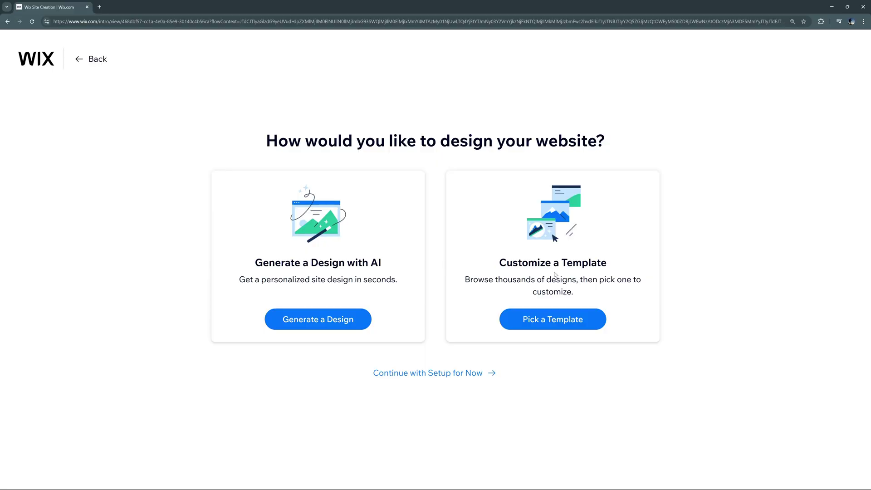
Browse the ready-made Dessert Shop templates
left_click(529, 323)
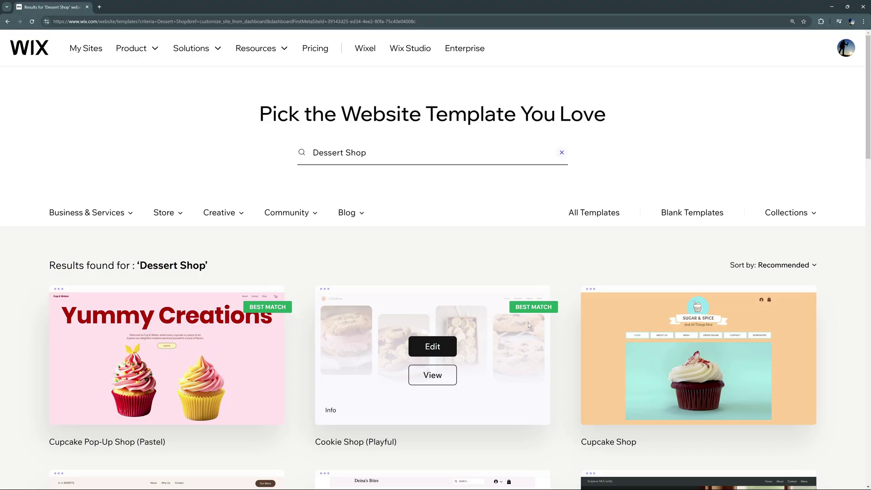
scroll(326, 267, "down", 6)
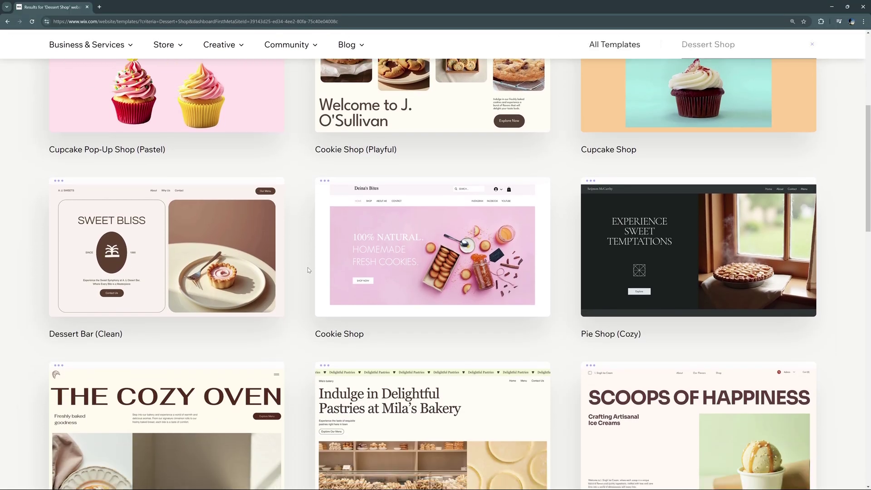
scroll(308, 267, "up", 8)
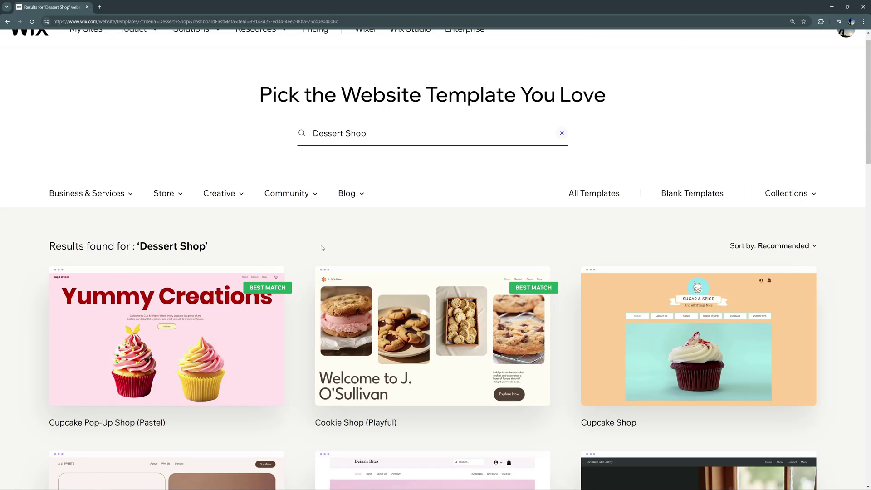
scroll(321, 247, "down", 7)
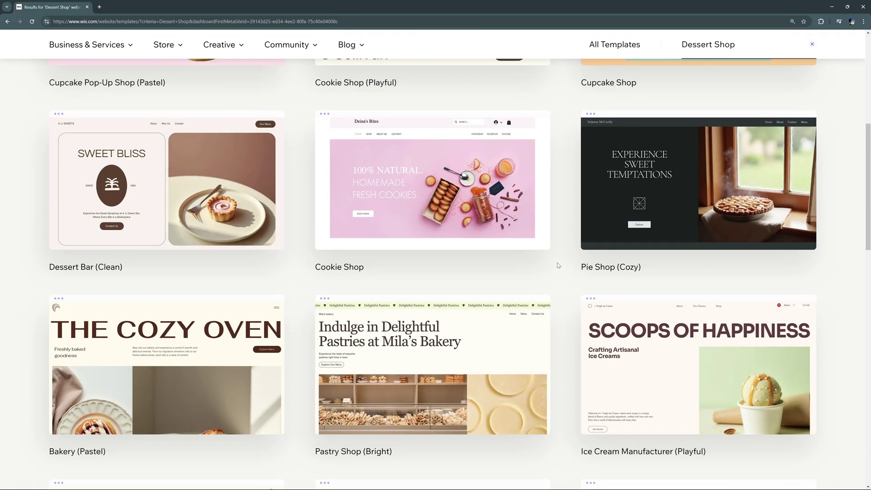
scroll(558, 265, "down", 3)
scroll(558, 265, "up", 4)
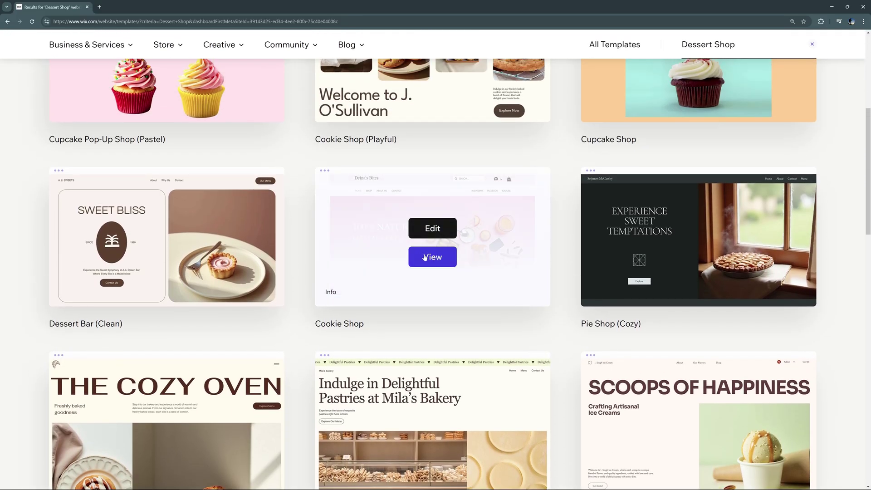
Preview the Cookie Shop template in full, then open it in the editor
left_click(425, 258)
scroll(472, 224, "down", 2)
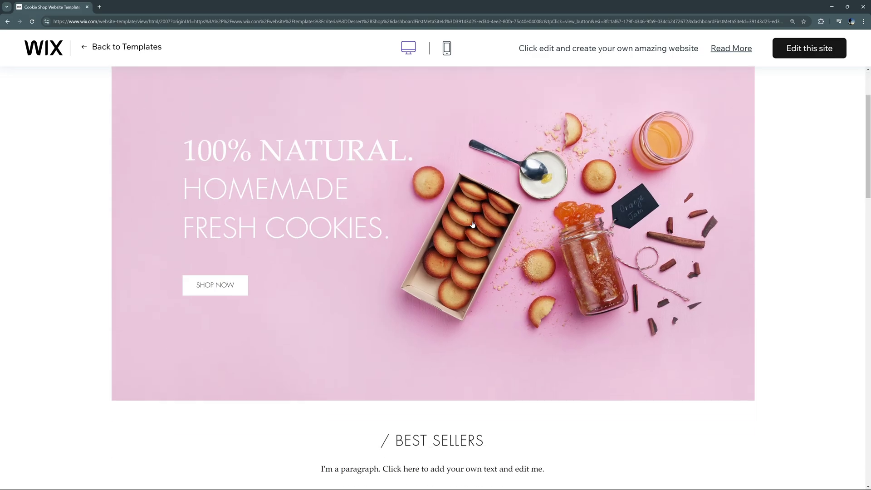
scroll(473, 224, "down", 5)
scroll(405, 217, "up", 6)
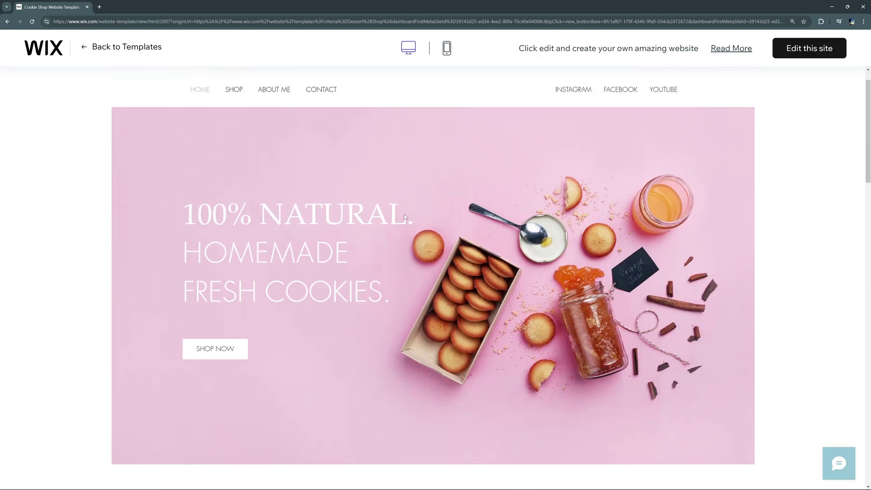
left_click(97, 47)
scroll(432, 236, "down", 6)
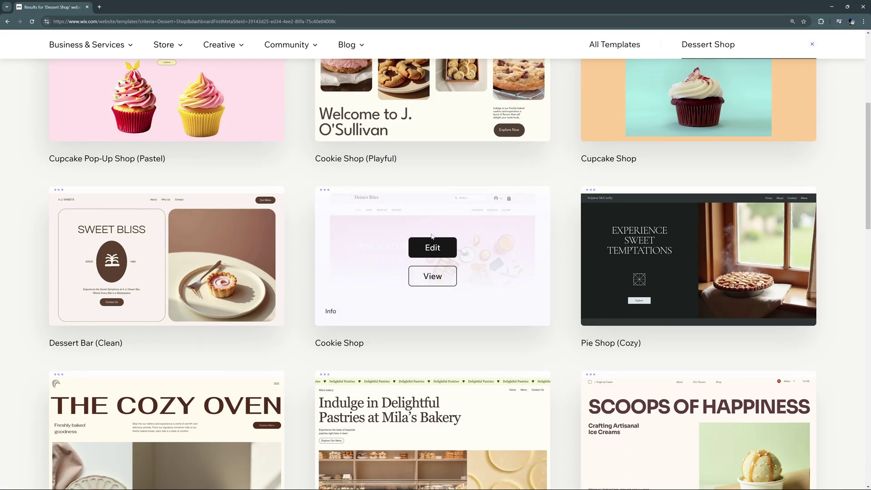
left_click(432, 247)
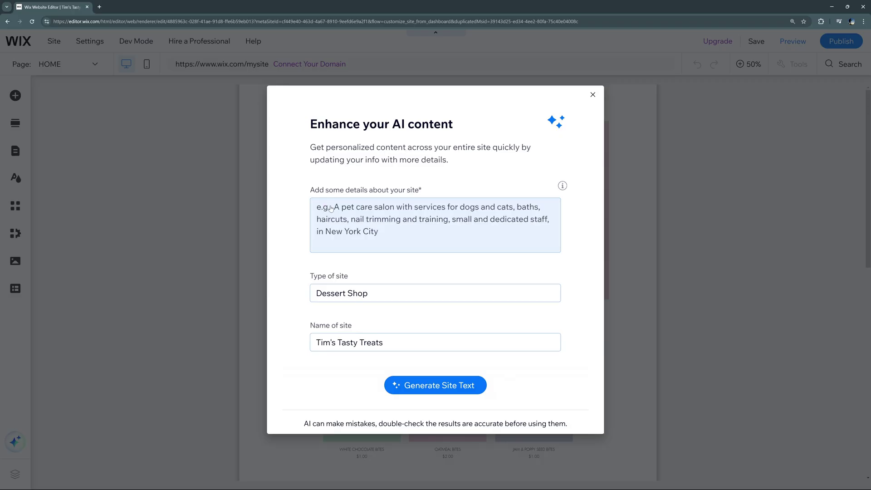
Generate the site text from the pasted health-conscious dessert store description and view the page at 100%
left_click(373, 220)
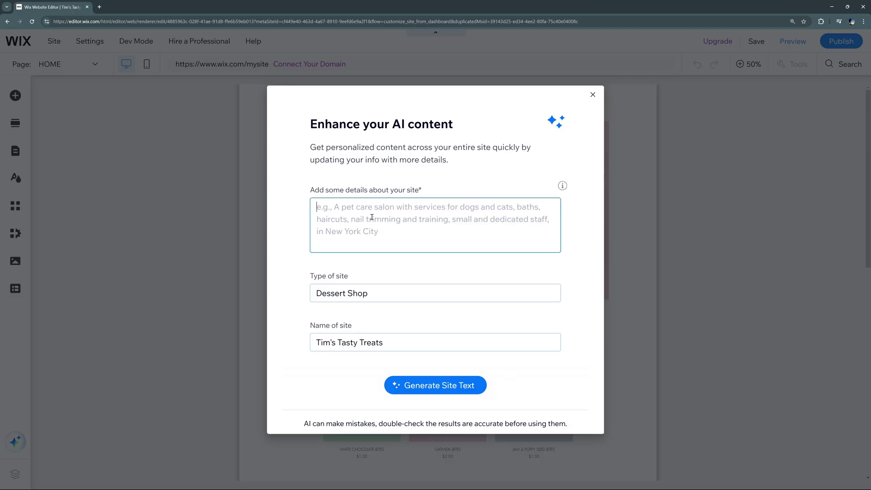
type("A health-conscious dessert store where there are a number of dietry-aware treats and snacks like gluten-free, keto, sugar-free, etc., so people can have a guilt-free experience while still enjoying a tasty dessert.")
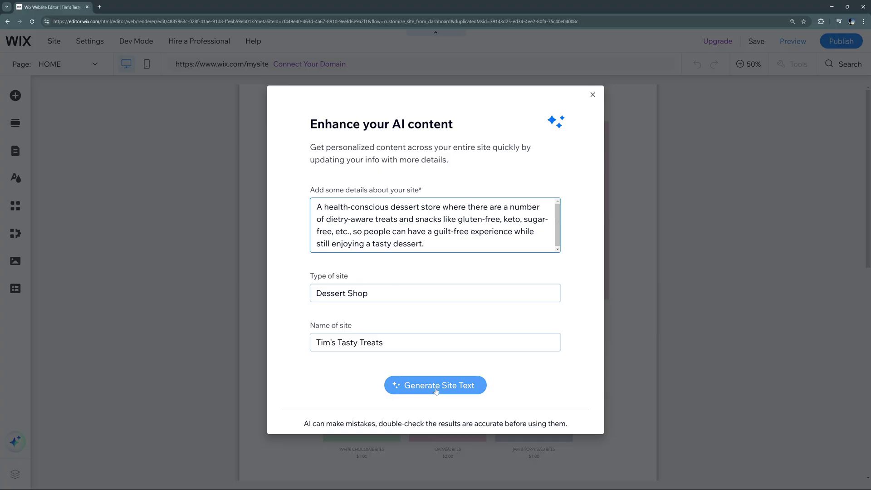
left_click(399, 385)
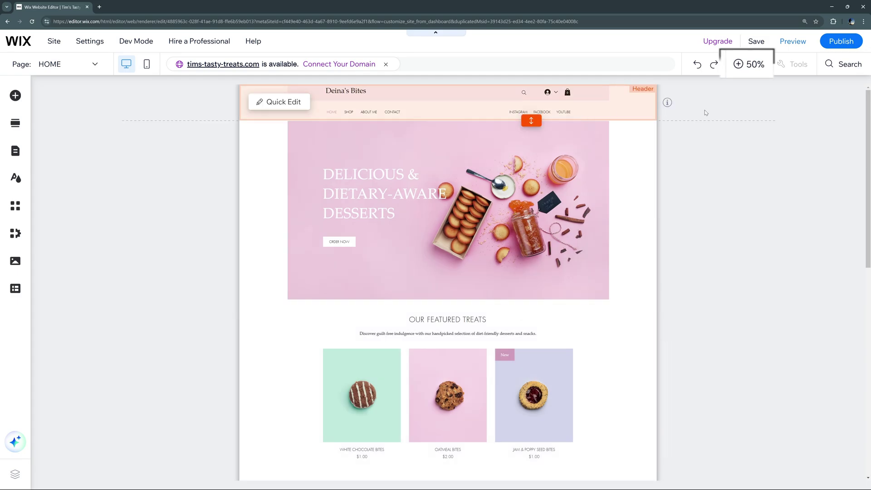
left_click(748, 64)
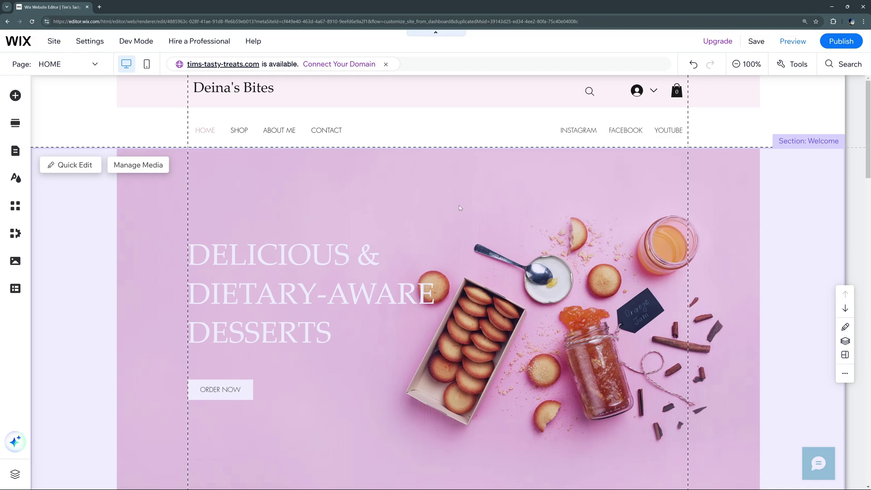
scroll(456, 222, "down", 9)
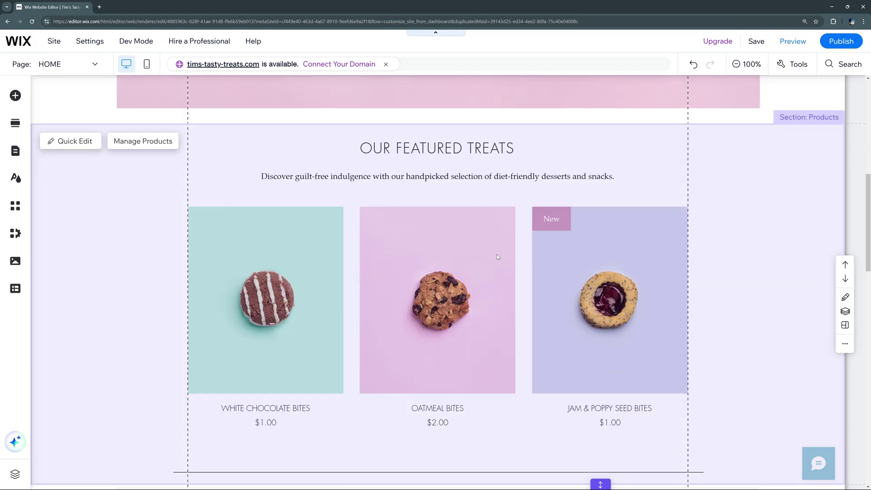
scroll(559, 200, "down", 4)
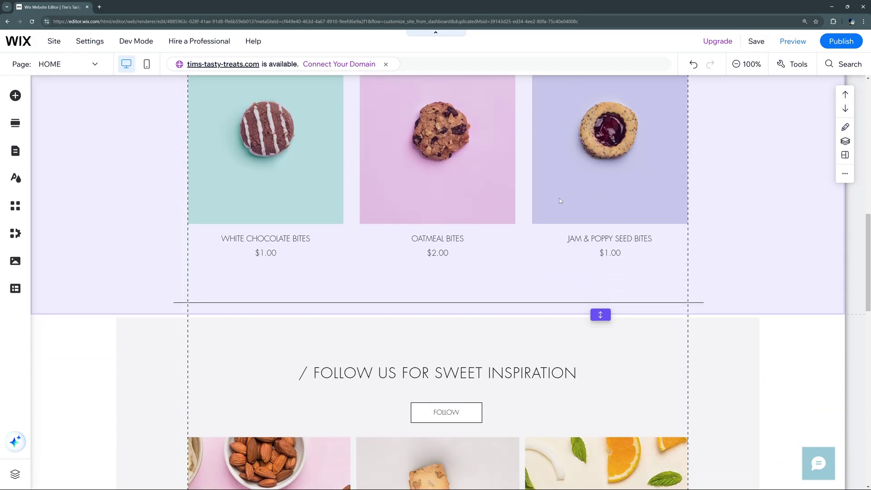
scroll(481, 313, "down", 8)
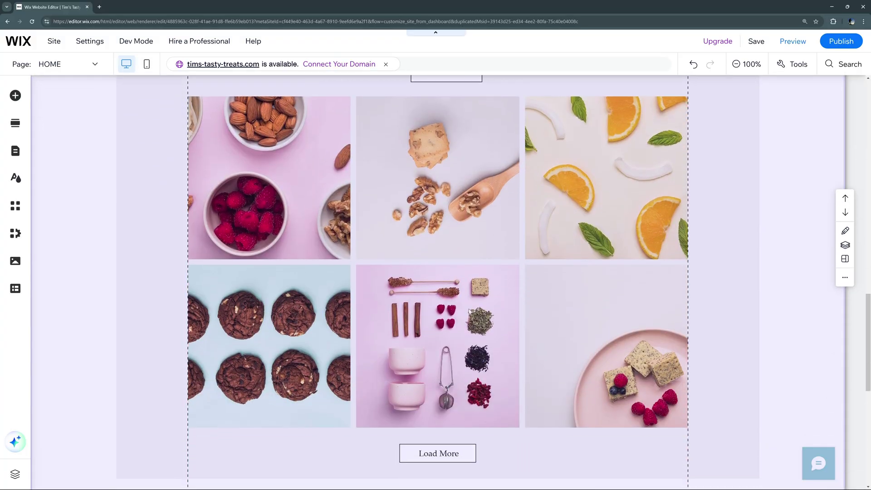
scroll(476, 304, "down", 5)
scroll(498, 305, "up", 20)
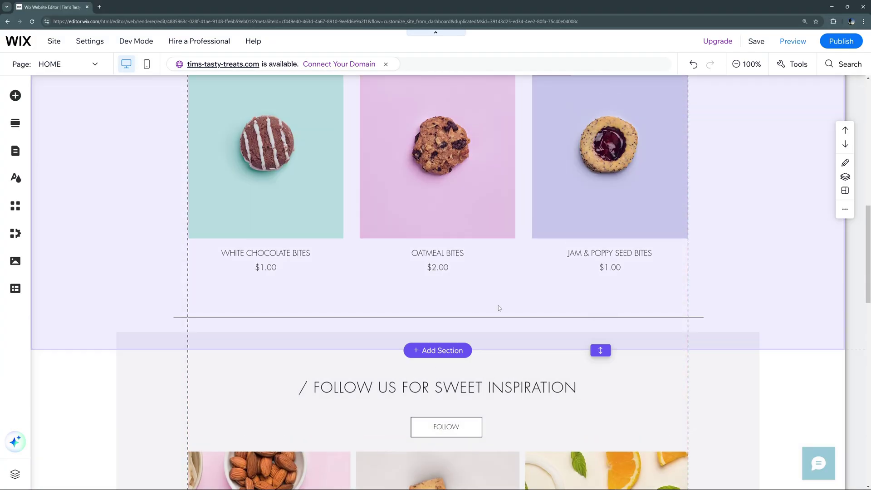
scroll(503, 289, "up", 2)
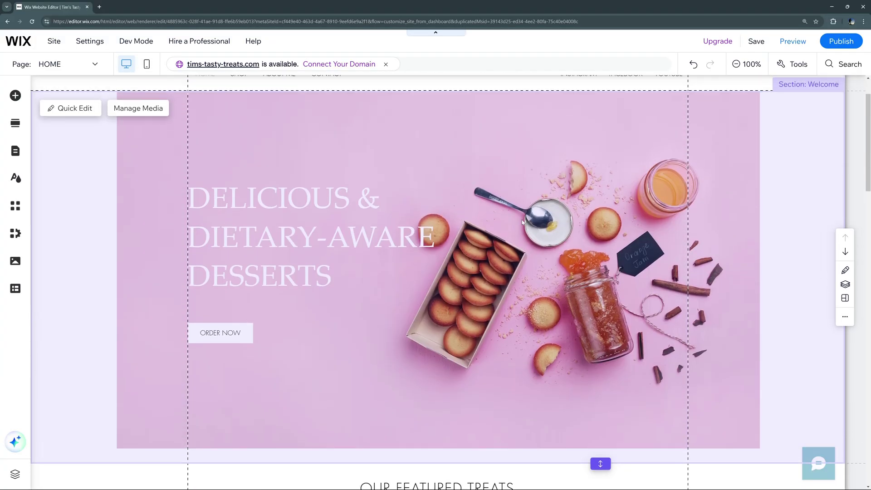
scroll(458, 234, "down", 7)
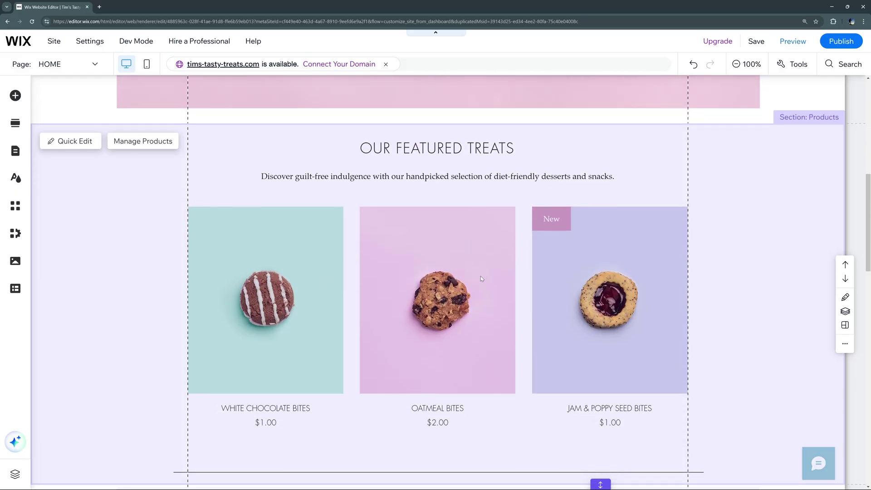
scroll(380, 263, "down", 10)
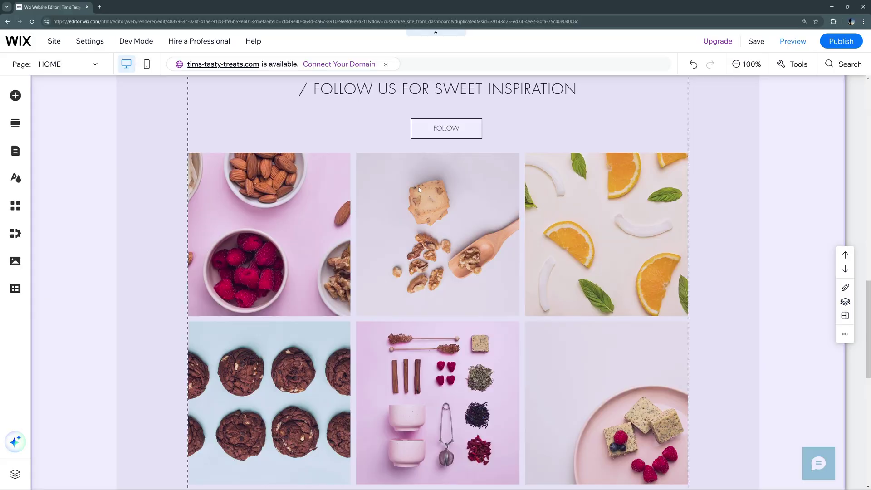
scroll(418, 186, "down", 9)
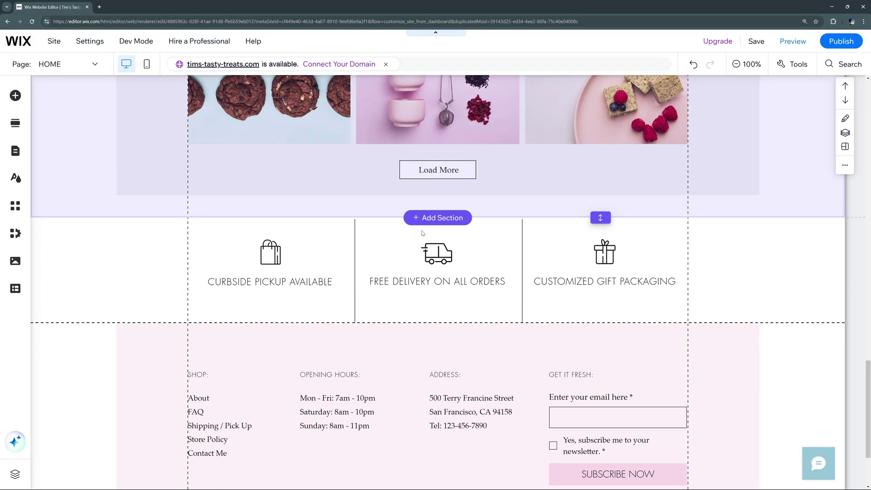
scroll(431, 245, "down", 1)
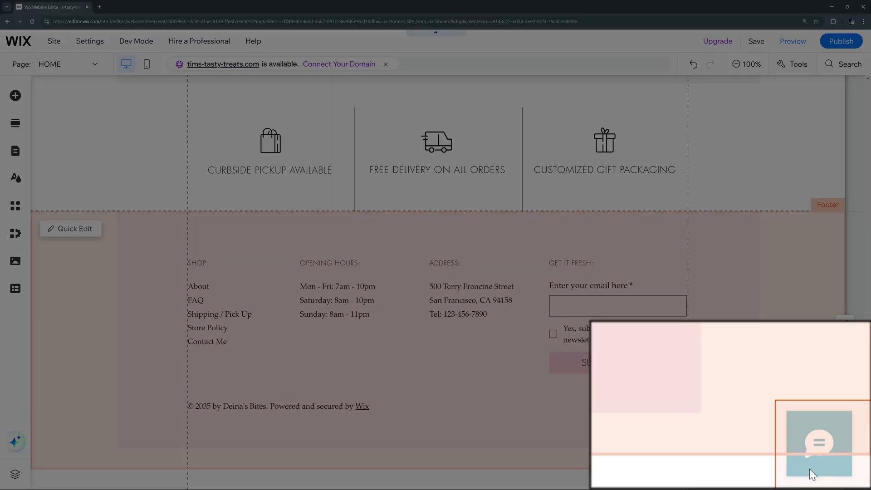
left_click(822, 466)
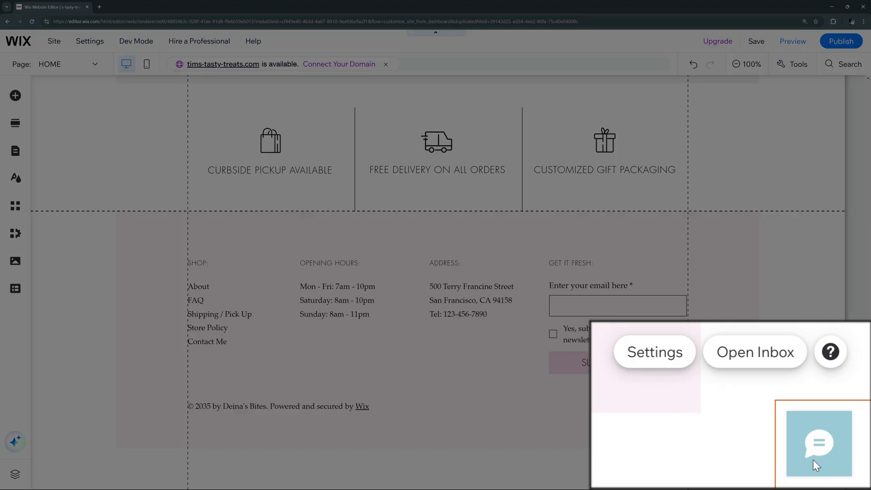
scroll(589, 196, "up", 20)
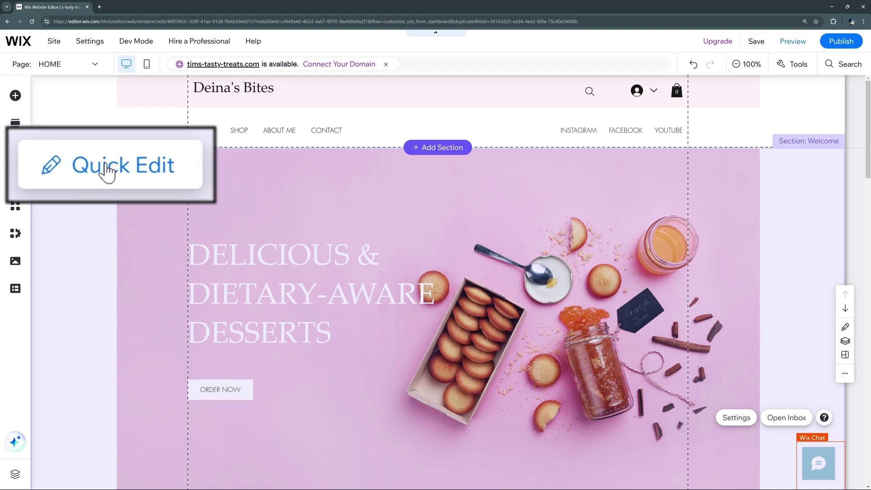
left_click(86, 164)
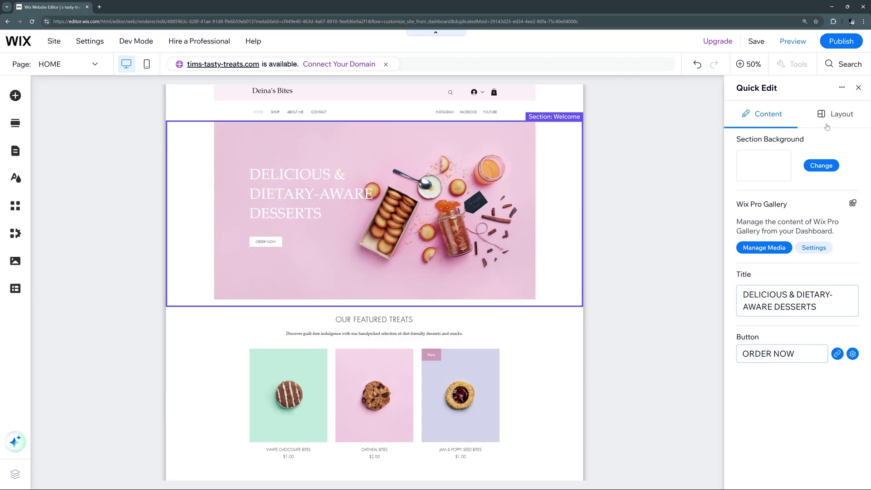
left_click(858, 87)
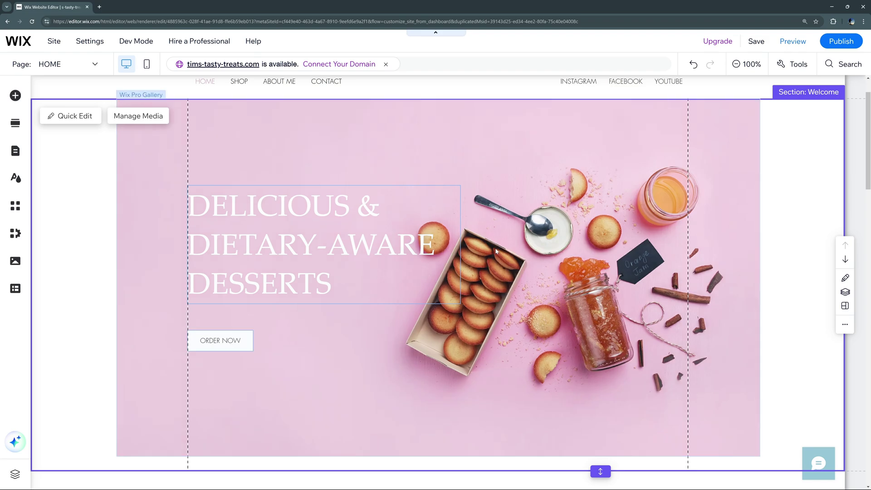
Set the hero heading to the Alfabet font at 50 px with a shadow text effect
left_click(266, 220)
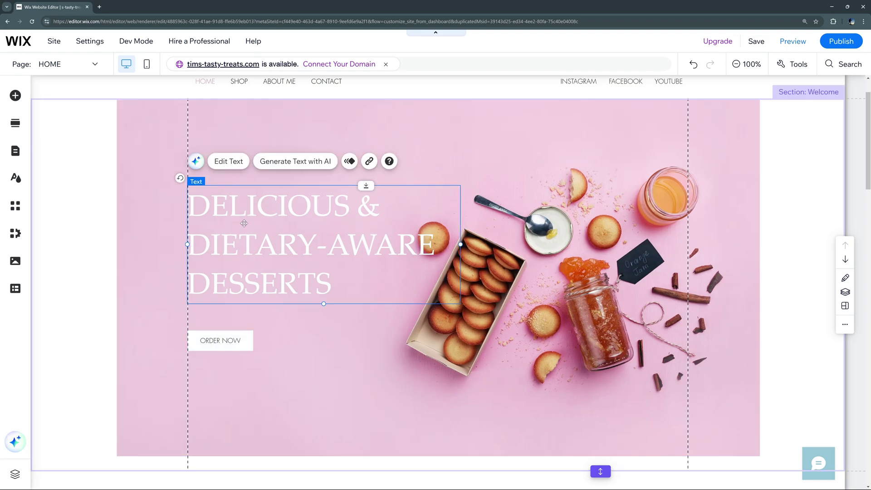
left_click(232, 162)
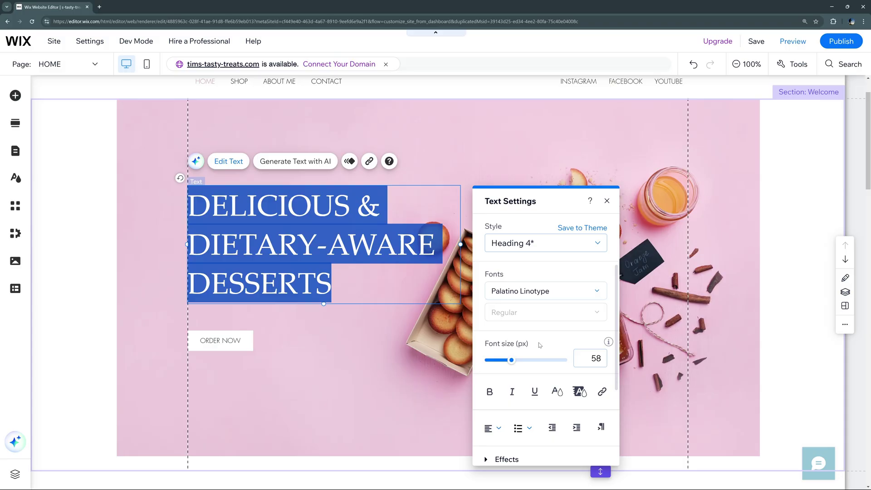
left_click(547, 294)
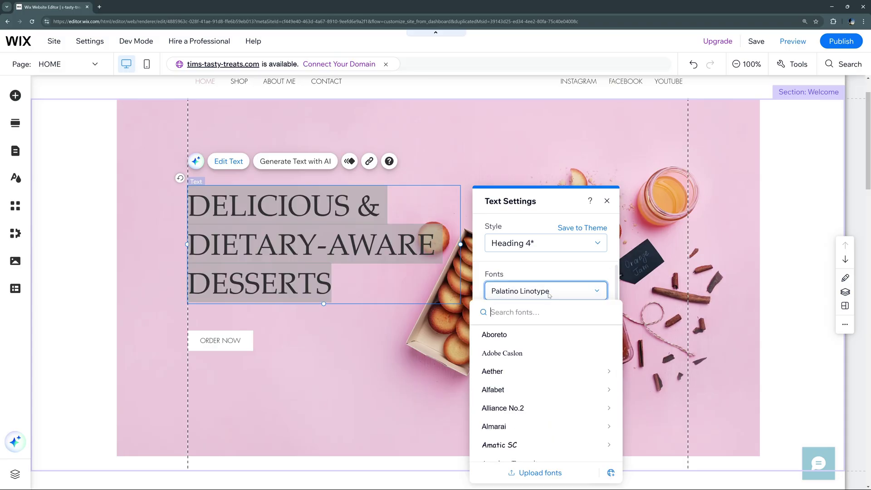
left_click(513, 390)
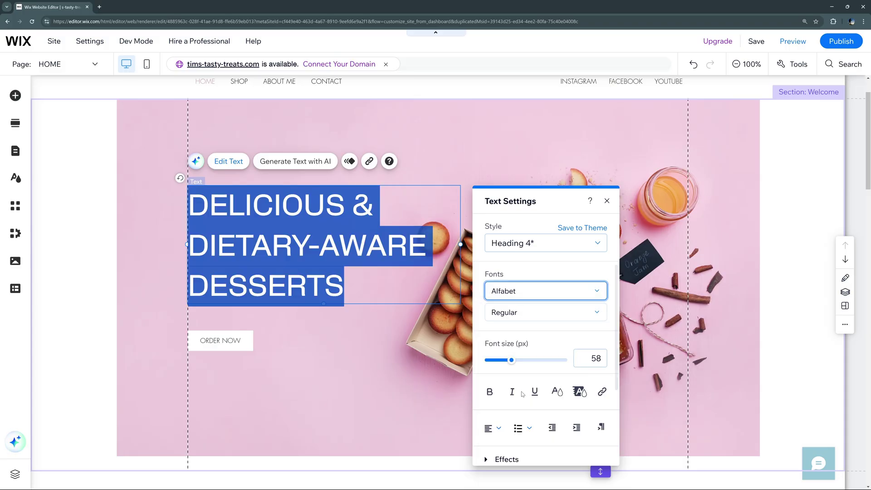
left_click_drag(511, 360, 507, 362)
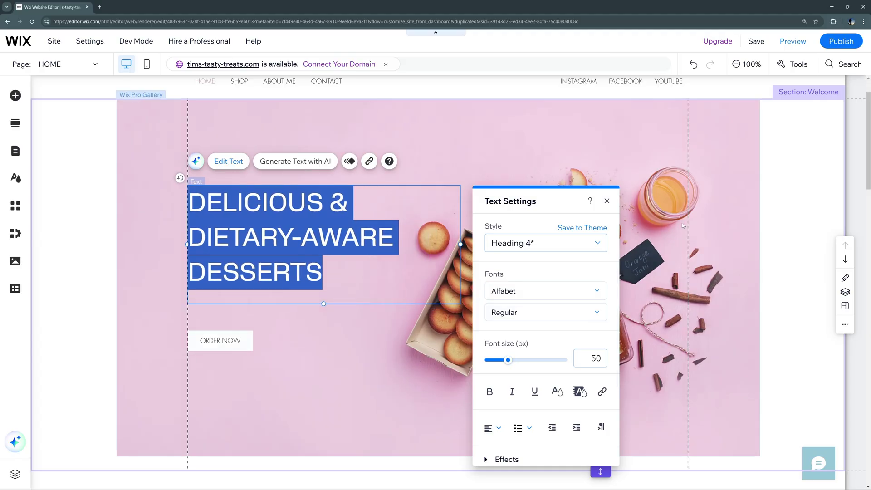
scroll(534, 389, "down", 3)
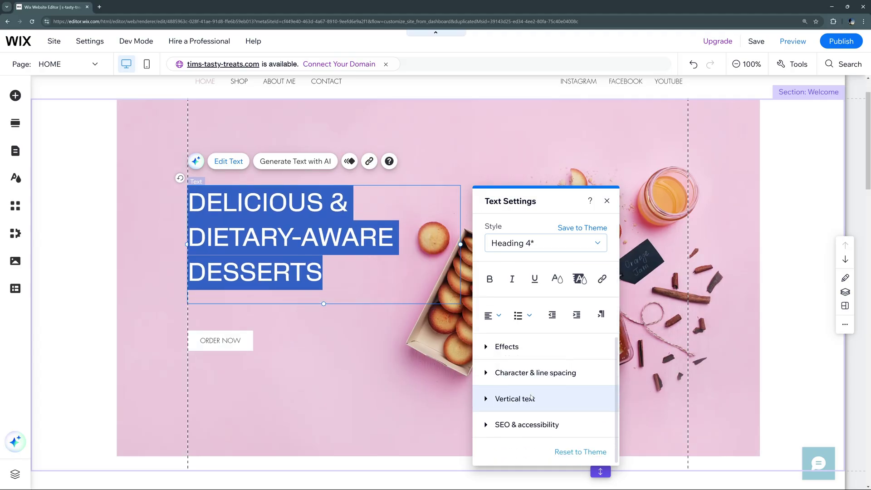
left_click(516, 346)
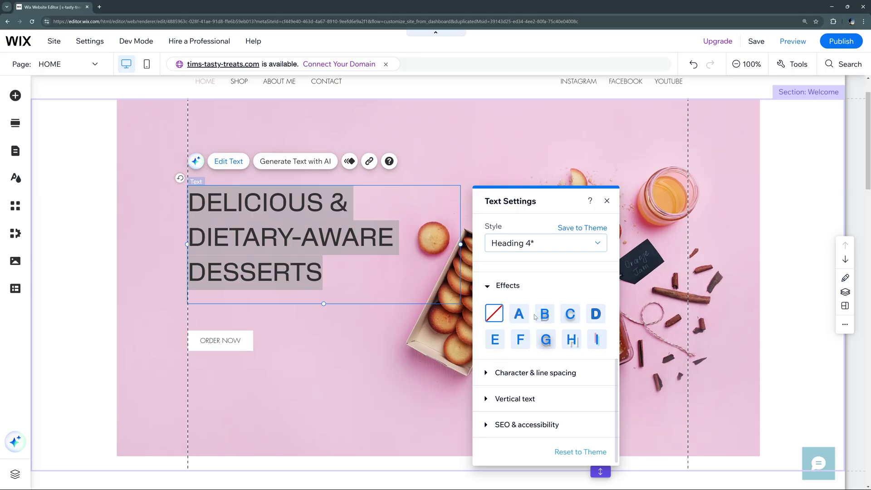
left_click(547, 315)
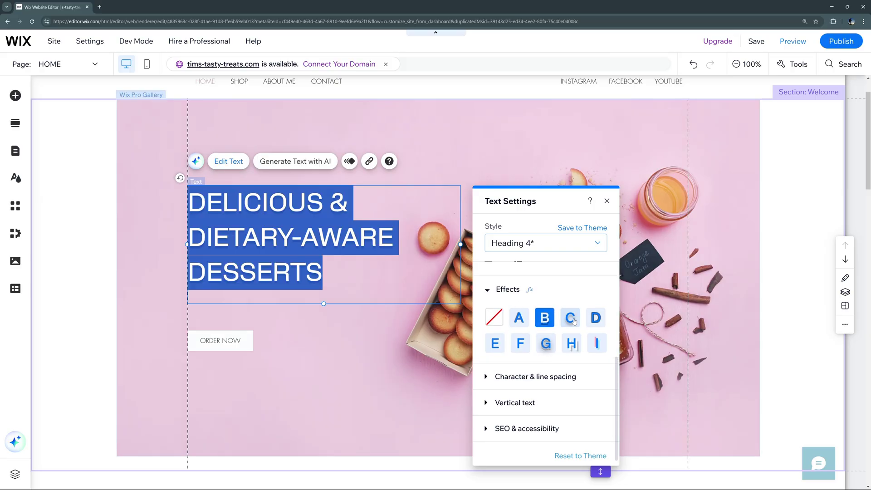
left_click(570, 318)
left_click(371, 342)
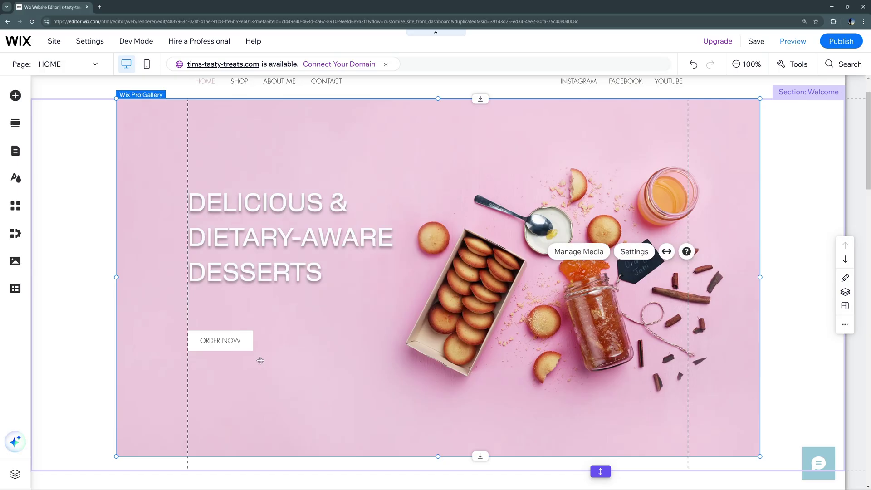
Review the ORDER NOW button's layout, design and animation options, then open its link settings
left_click(220, 346)
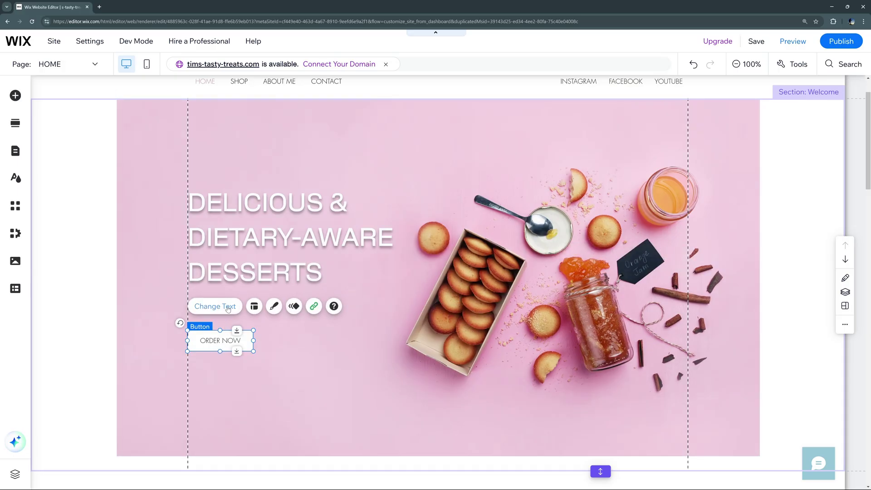
left_click(255, 307)
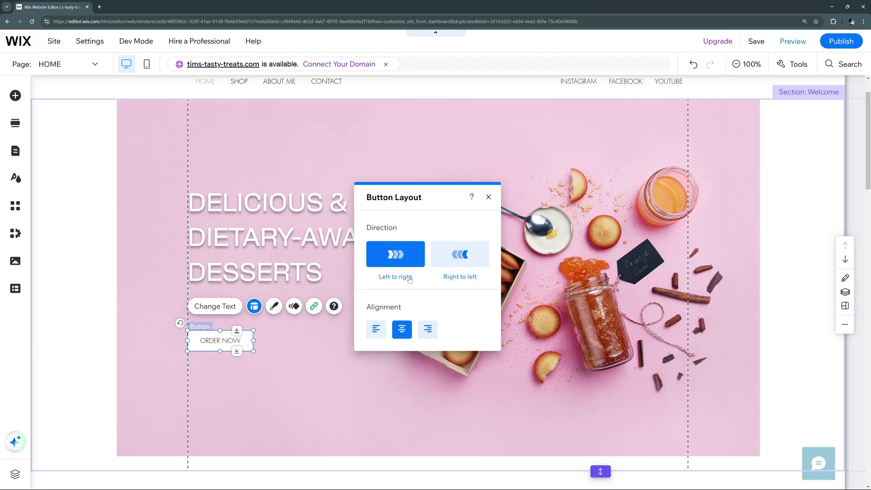
left_click(274, 307)
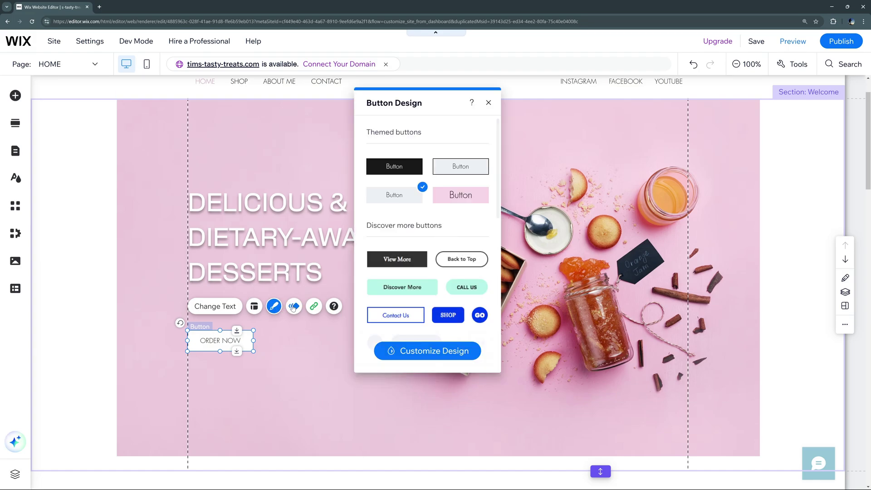
left_click(295, 307)
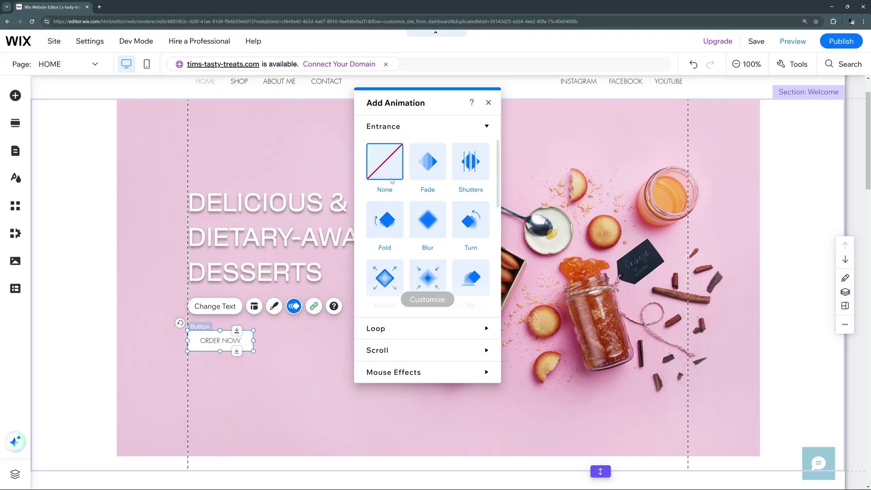
left_click(314, 307)
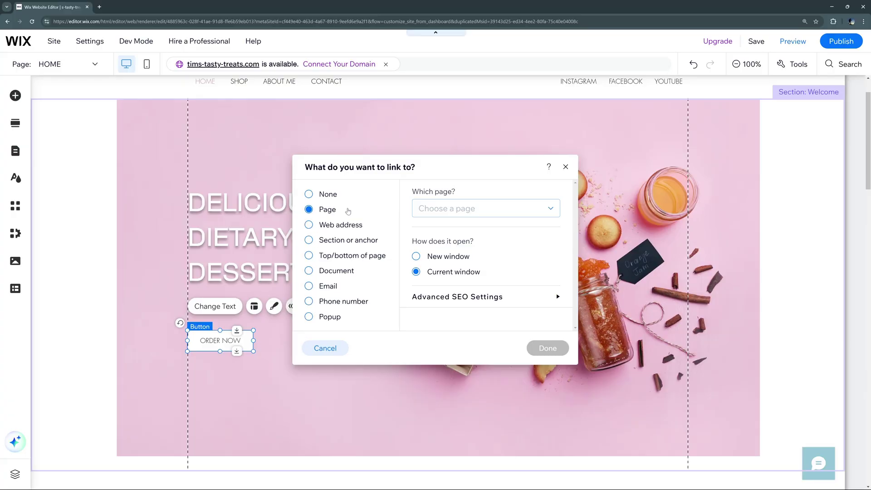
Try the Page, Web address, Section or anchor and Document link types for ORDER NOW, then cancel unlinked
left_click(448, 207)
left_click(337, 229)
left_click(340, 226)
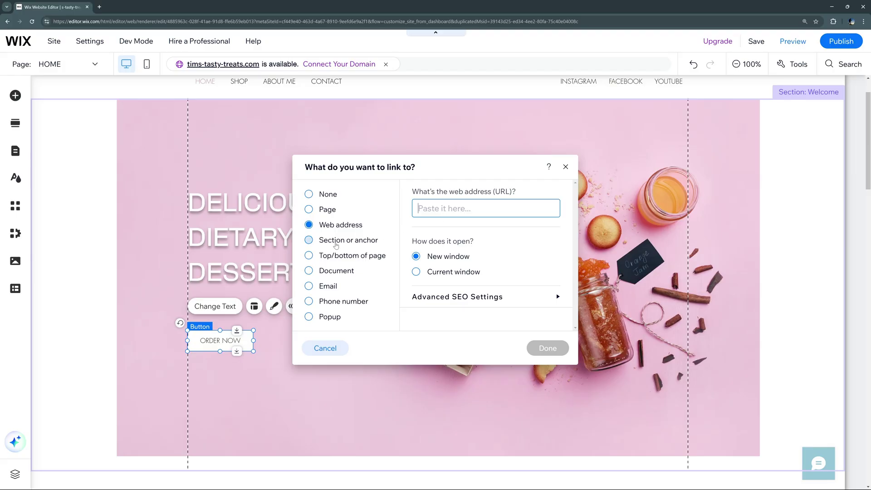
left_click(336, 241)
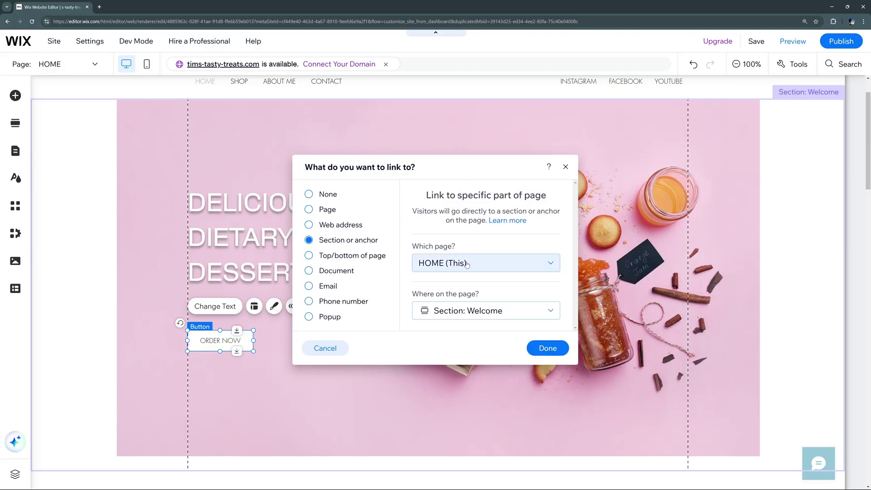
left_click(467, 264)
left_click(356, 255)
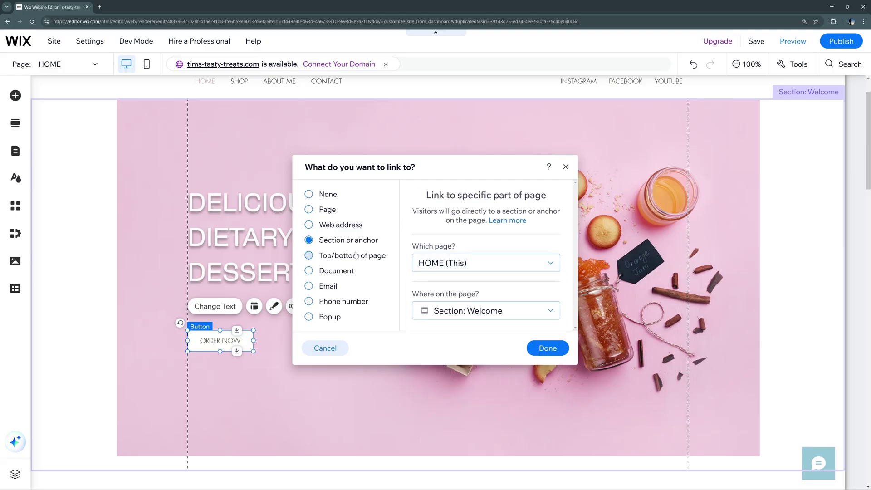
left_click(334, 271)
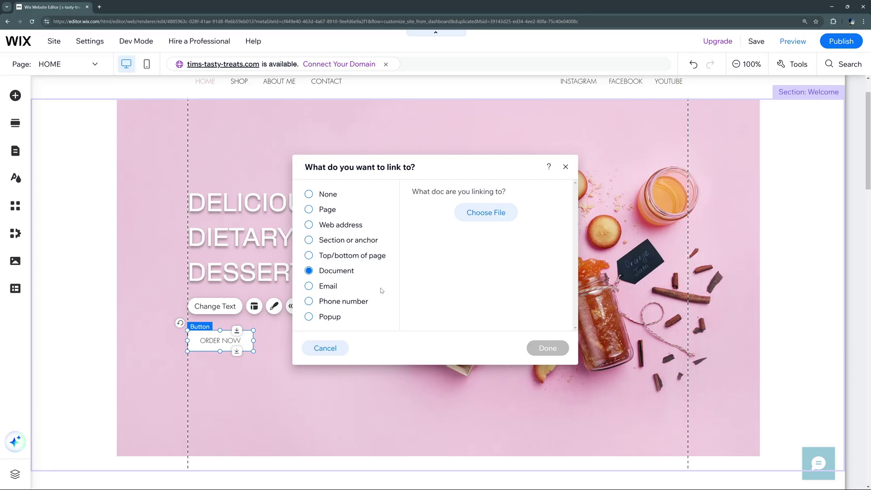
left_click(317, 349)
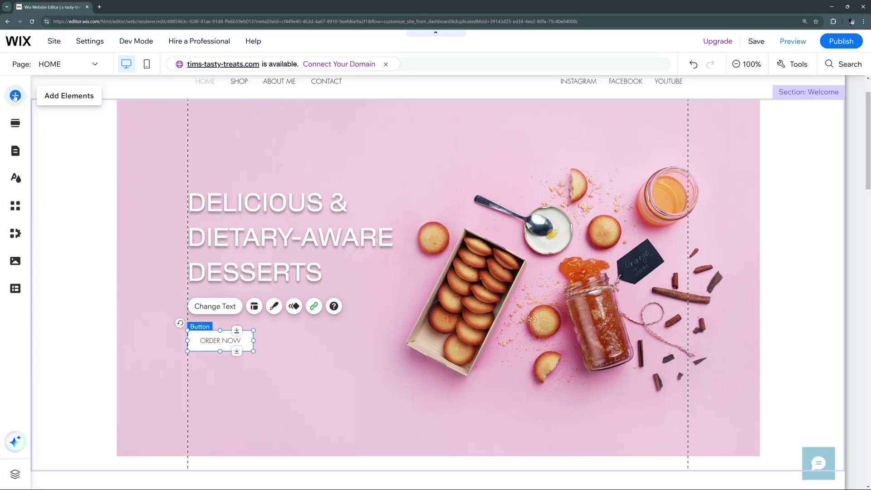
Browse the Add Elements categories from Text to Contact & Forms, then open the Add Section designs
left_click(15, 95)
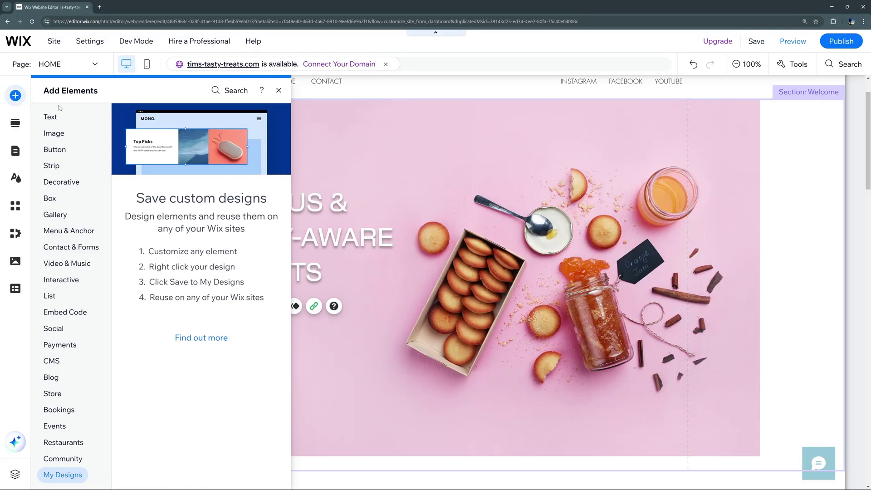
left_click(52, 117)
left_click(55, 133)
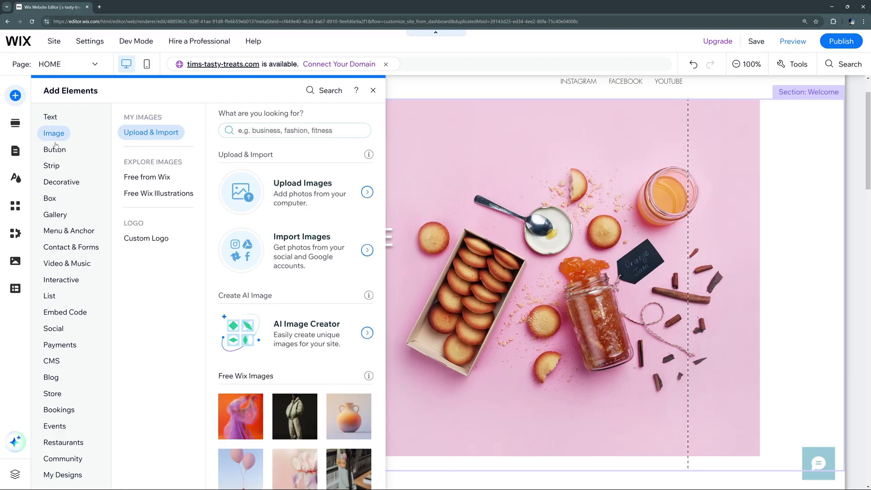
left_click(55, 149)
left_click(51, 165)
left_click(61, 182)
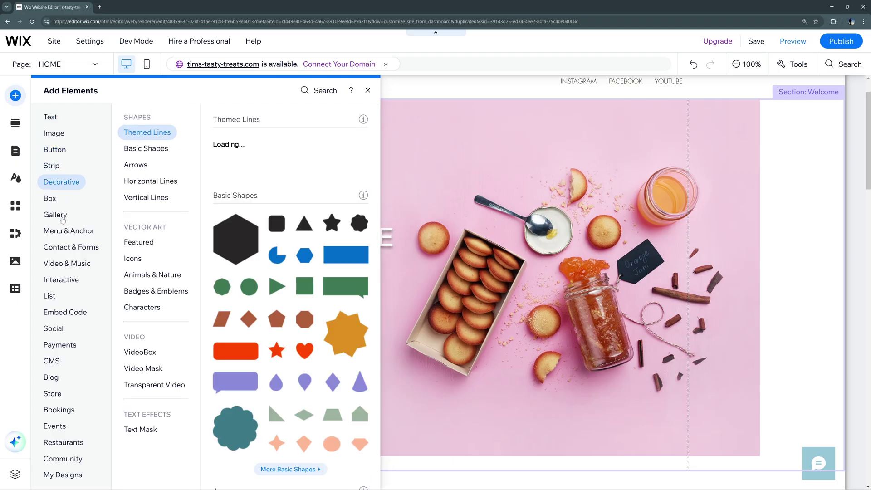
left_click(62, 230)
left_click(59, 345)
left_click(66, 247)
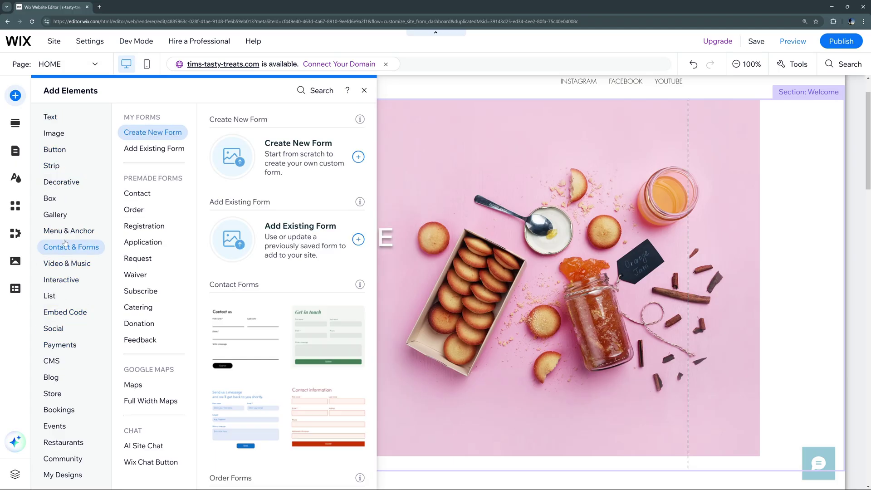
left_click(16, 123)
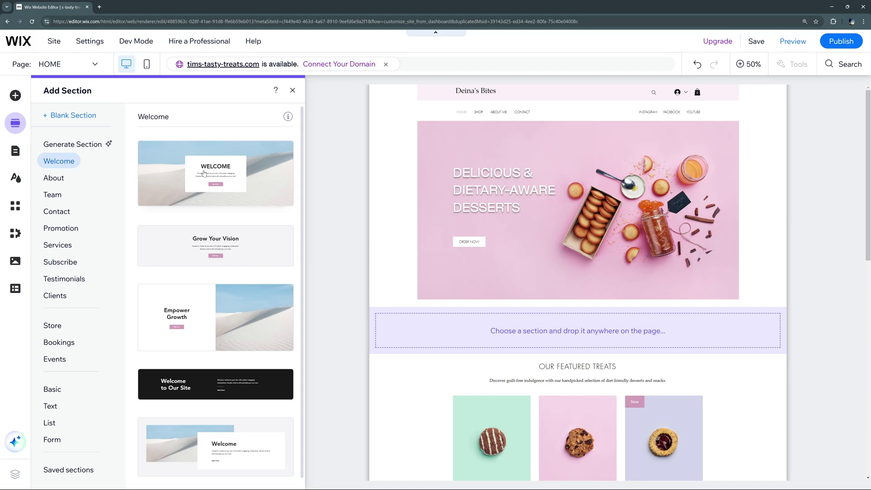
Drop the first Welcome section design onto the home page and select its paragraph text
left_click_drag(203, 173, 562, 195)
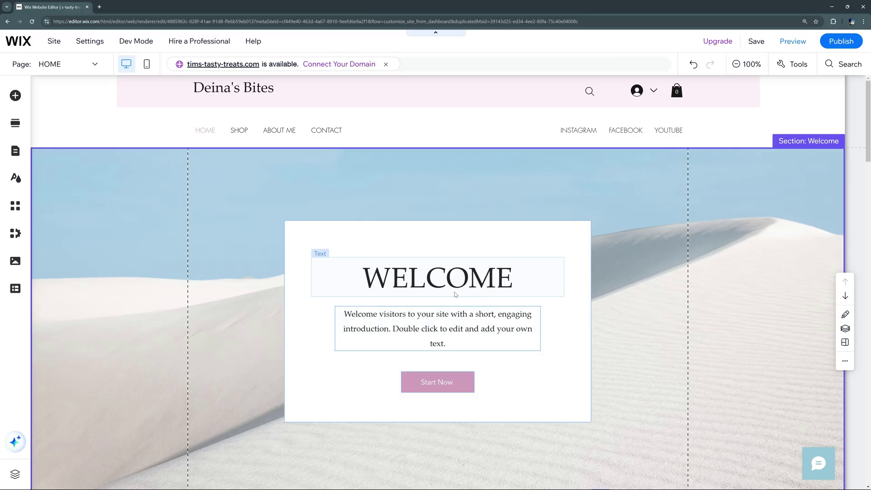
left_click(451, 345)
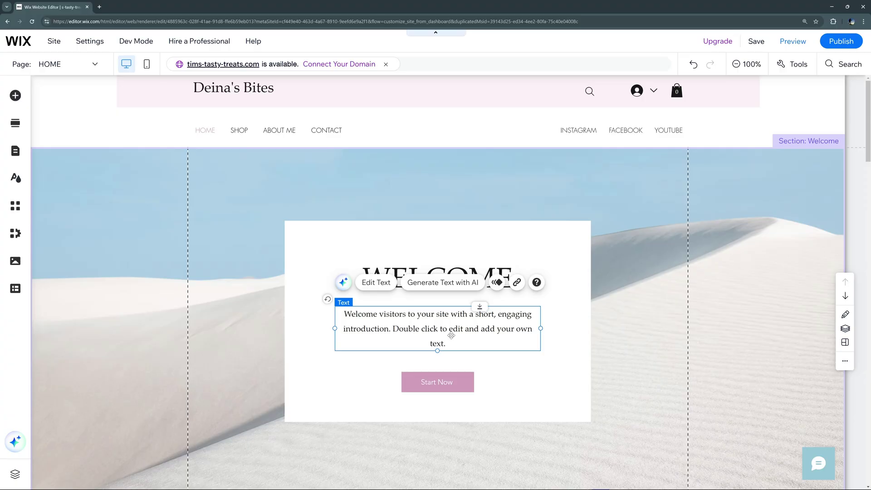
Generate the welcome paragraph with AI from a pasted prompt and use the generated text
left_click(443, 282)
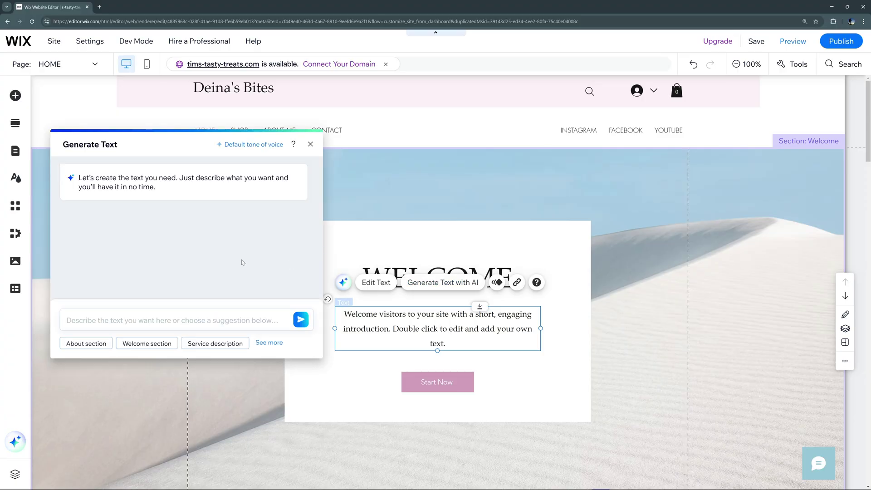
left_click(122, 319)
type("I need an introduction to the Tim’s Tasty Treats site where guests are encouraged to check out our guilt-free desserts for any dietary need.")
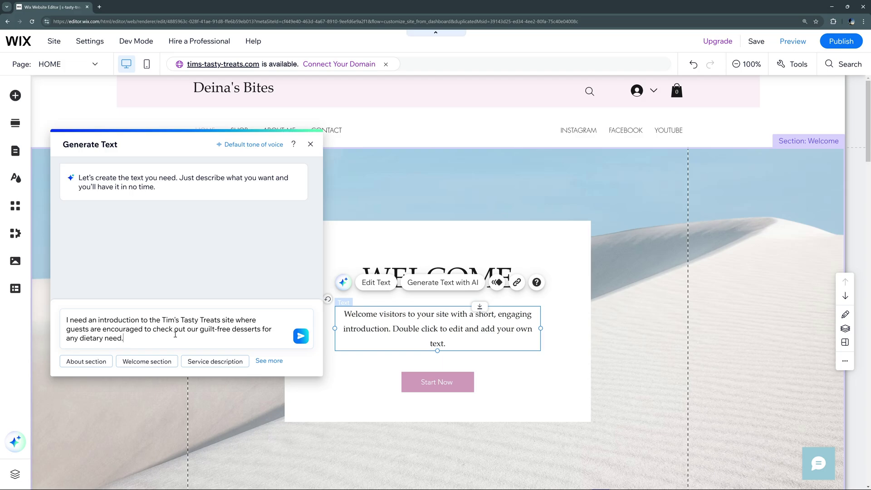
left_click(305, 338)
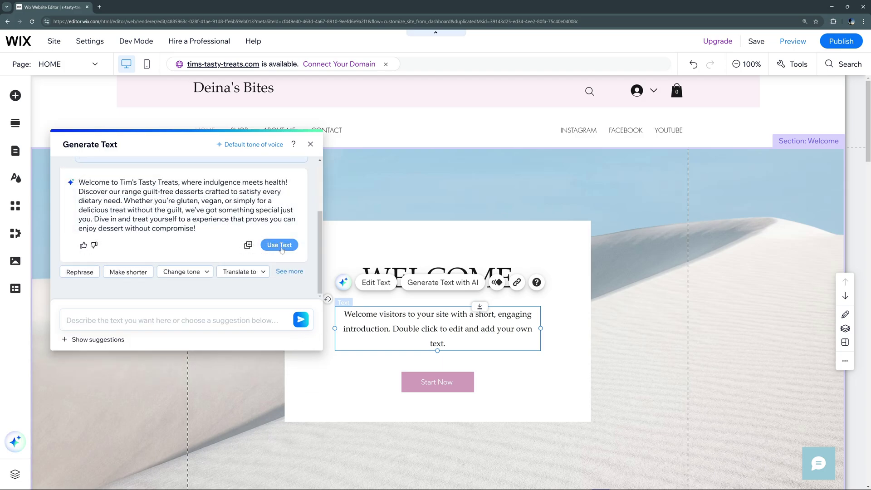
left_click(279, 245)
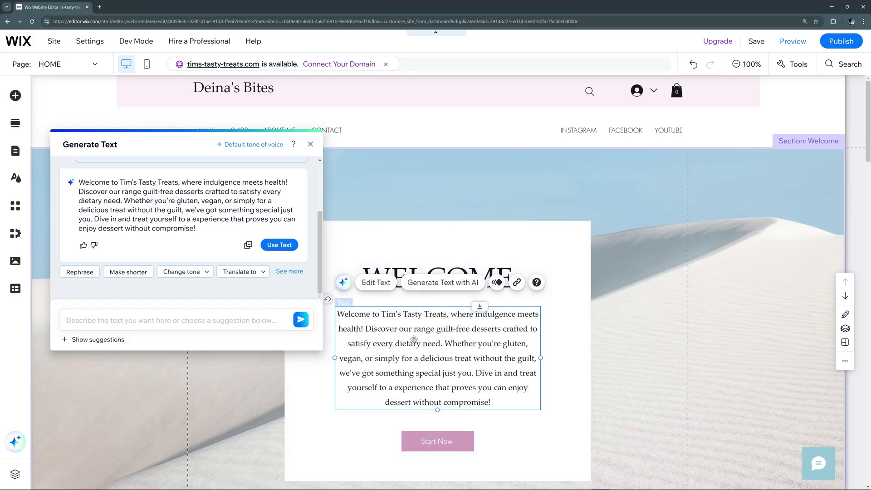
left_click(310, 144)
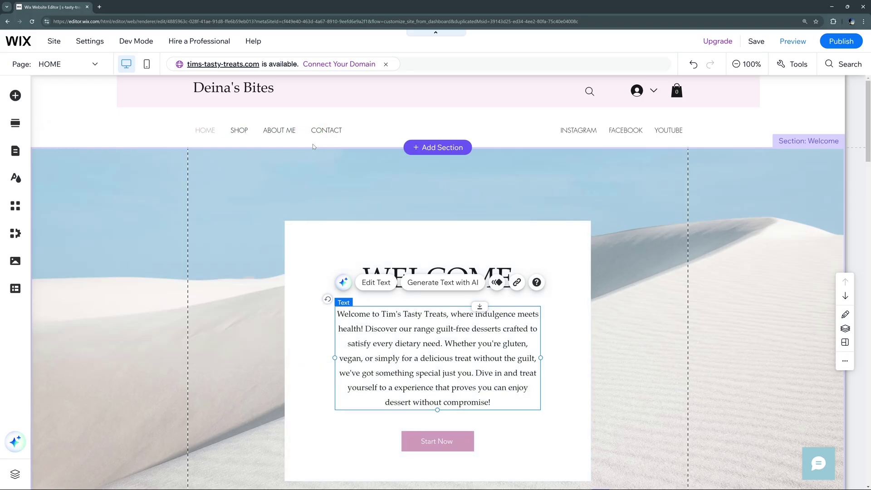
Shorten the welcome paragraph with the AI Tools' Make shorter option and use the result
left_click(343, 282)
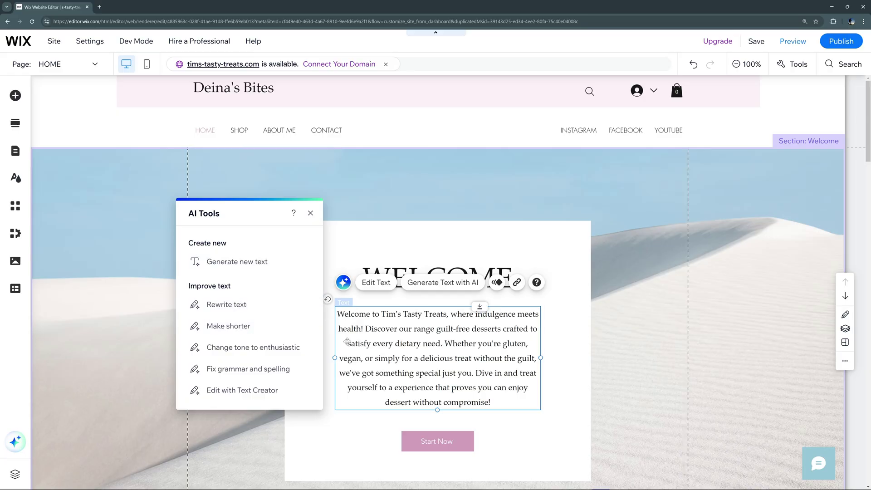
left_click(237, 327)
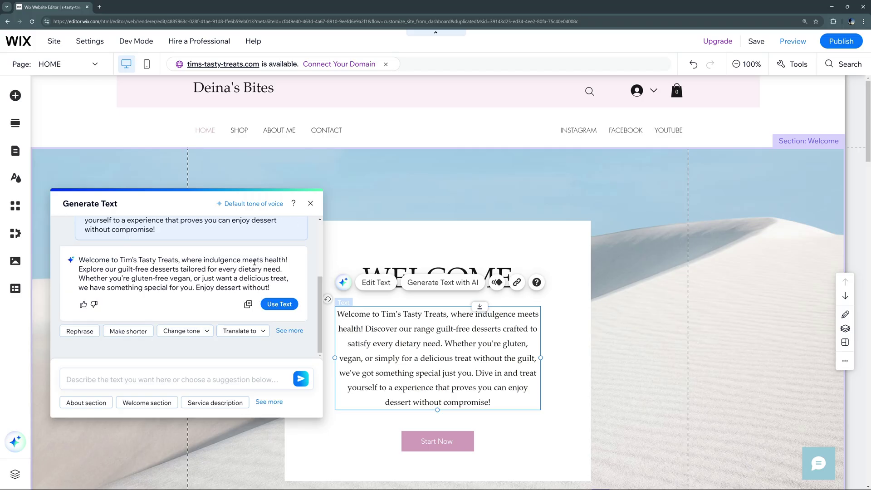
left_click(279, 303)
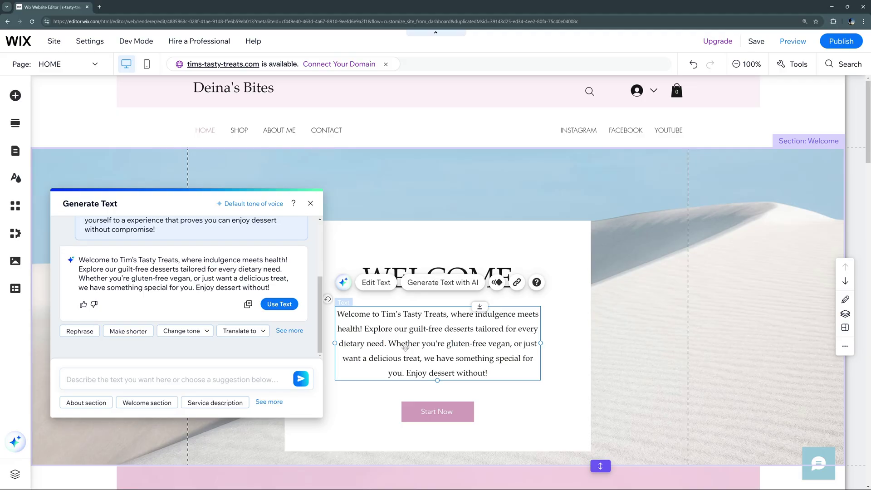
left_click(310, 203)
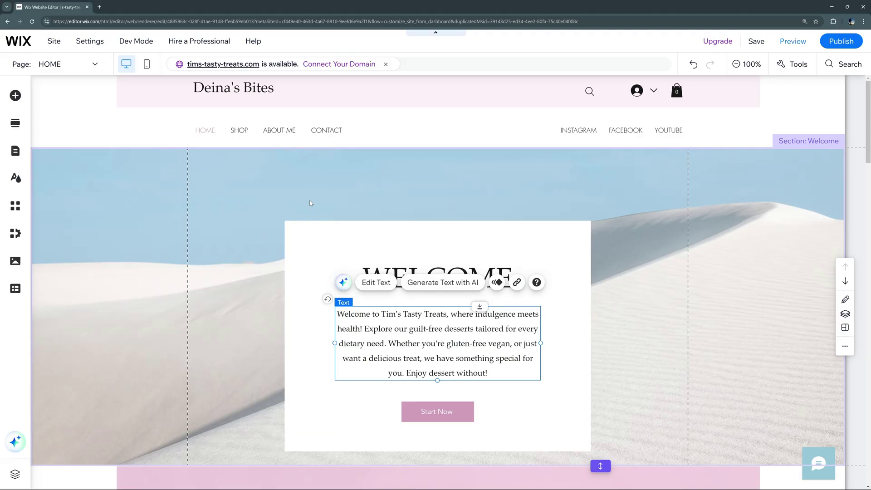
Change the header title text from Deina's Bites to 'Tim's Tasty Treats'
left_click(266, 89)
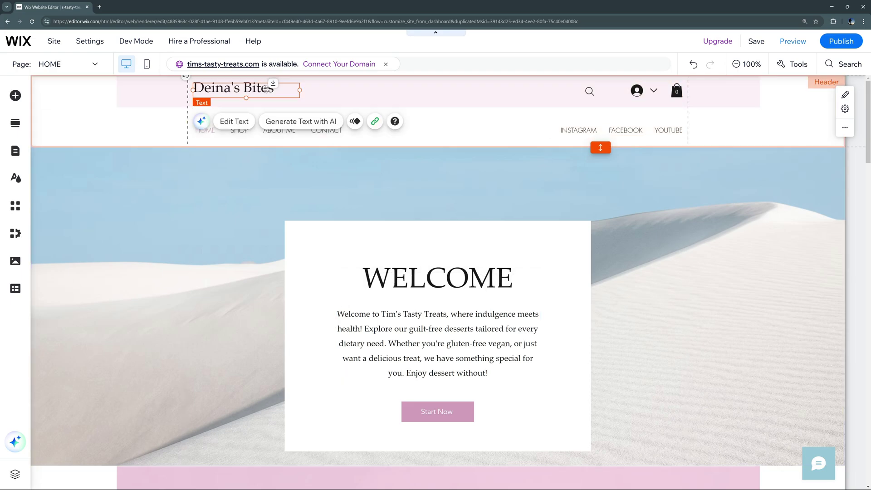
double_click(265, 88)
type("Tim's Tasty Treats")
left_click(355, 259)
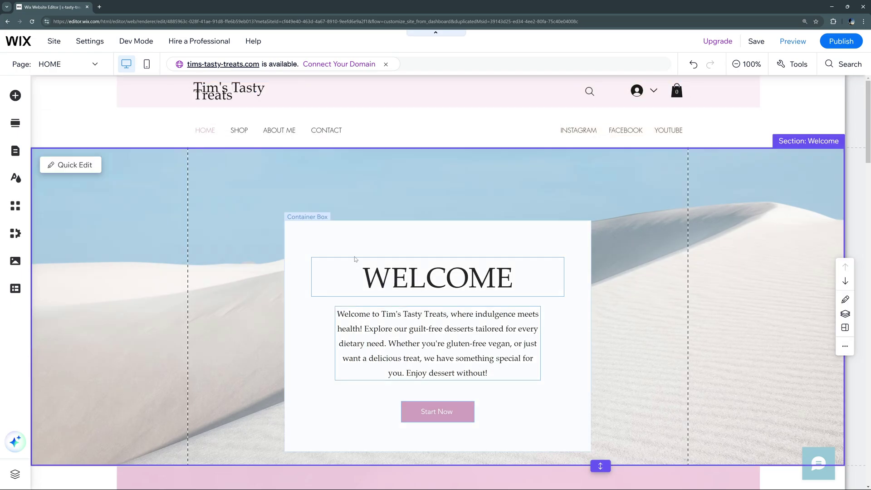
Widen the title box so it fits one line and adjust the Welcome section's height
left_click(251, 92)
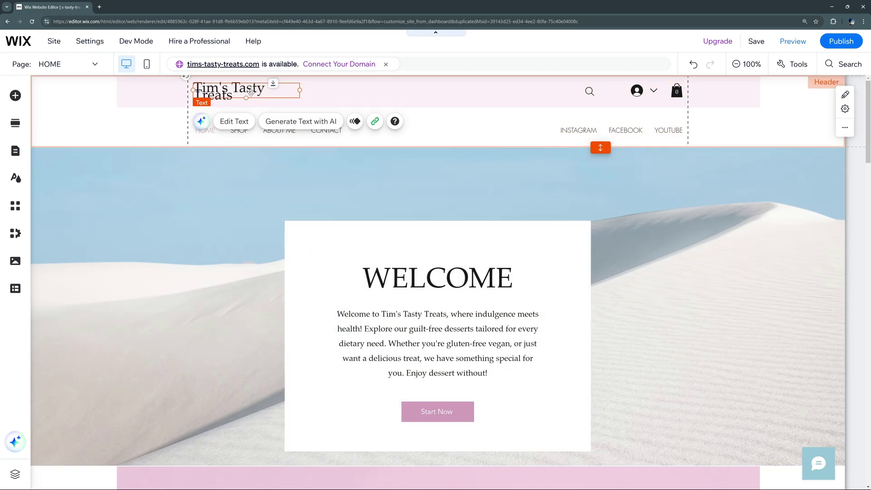
left_click_drag(300, 90, 336, 89)
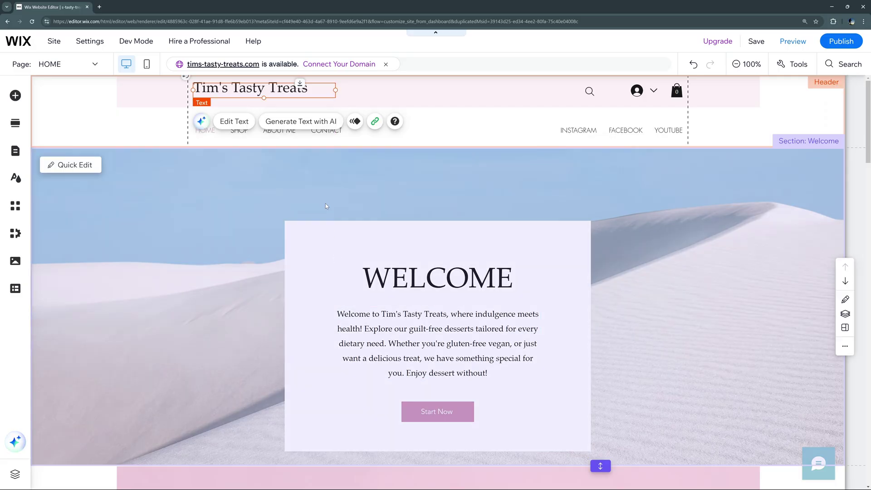
left_click(325, 206)
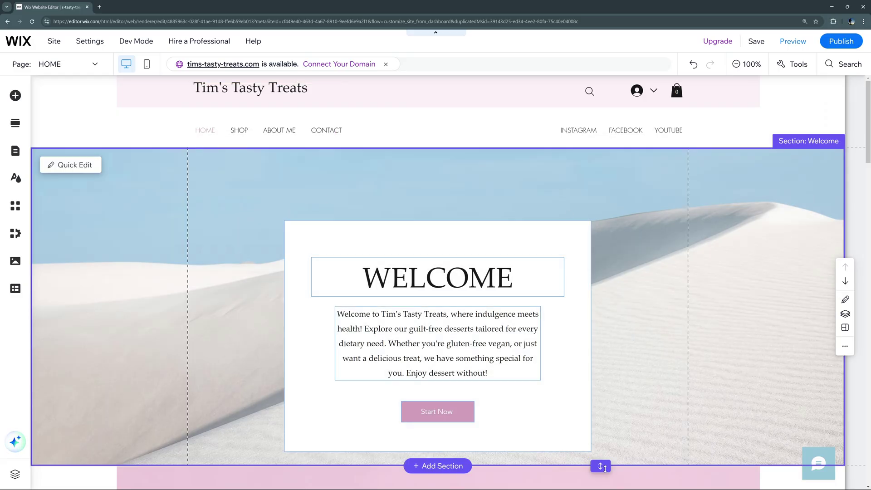
mouse_move(605, 469)
left_mouse_down()
mouse_move(605, 418)
mouse_move(604, 482)
mouse_move(616, 481)
mouse_move(601, 451)
mouse_move(601, 474)
left_mouse_up()
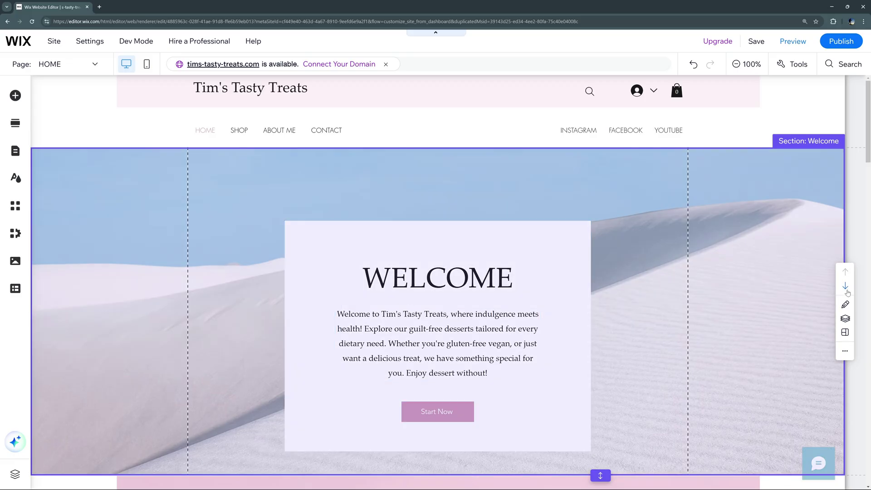
Restore the Welcome section's position at 50% zoom and delete the pink Delicious & Dietary-Aware Desserts section
left_click(845, 286)
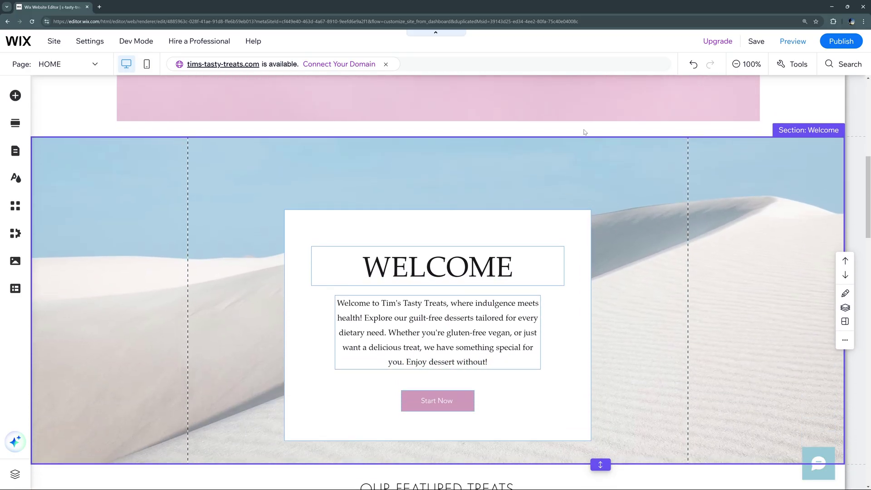
left_click(735, 66)
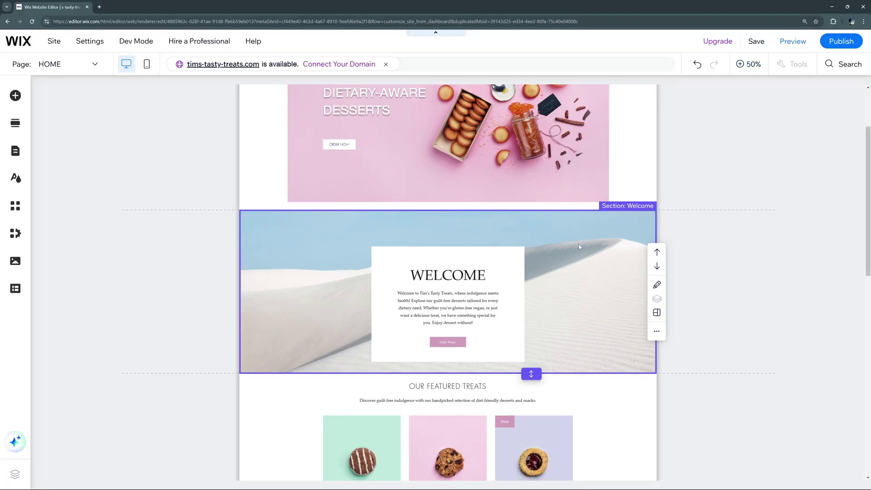
left_click(657, 252)
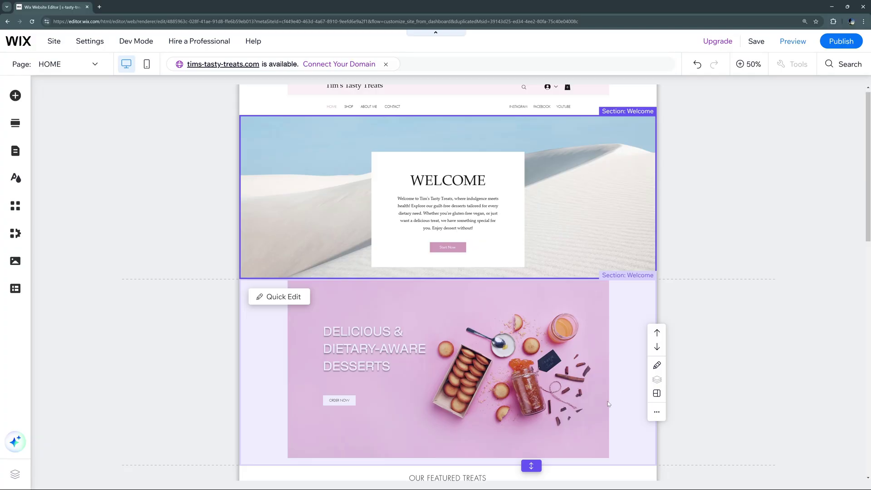
left_click(656, 413)
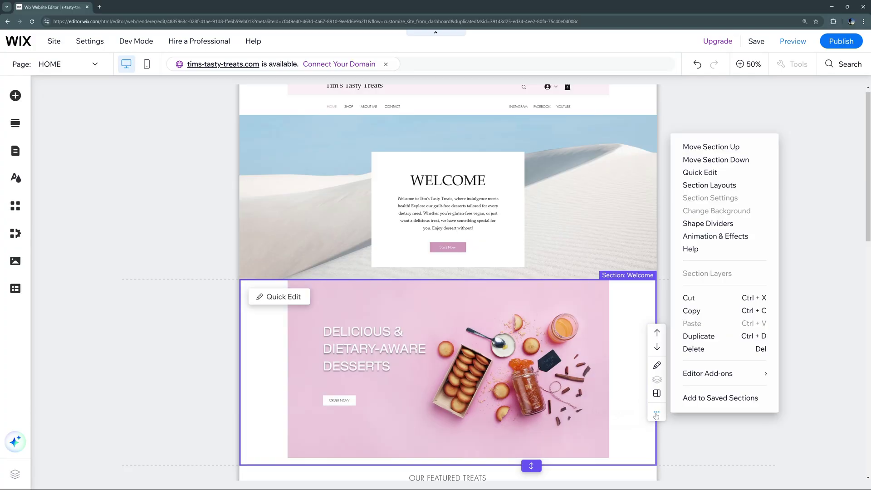
left_click(701, 349)
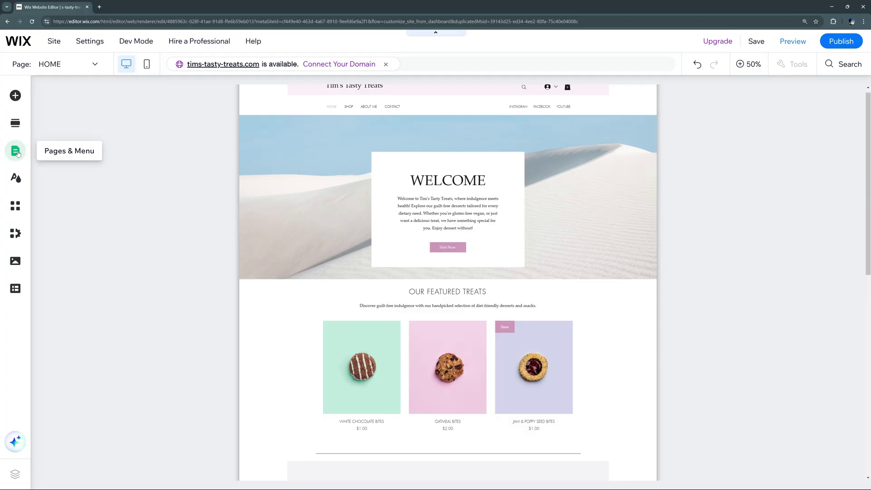
Open Pages & Menu, inspect the Add Page and HOME options, and undo a page reorder
left_click(15, 152)
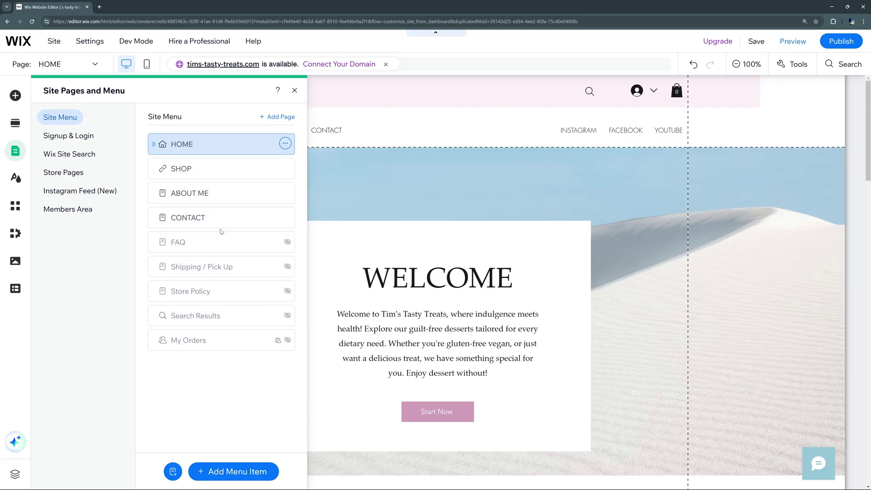
left_click(277, 116)
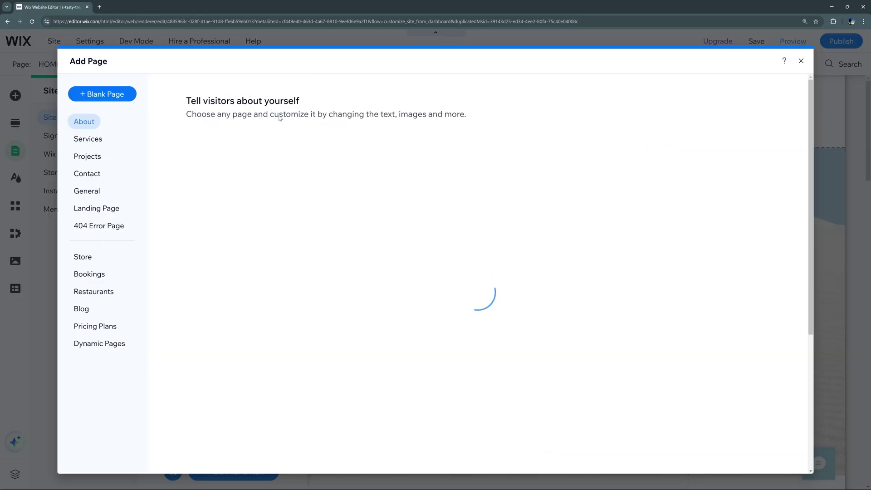
left_click(801, 61)
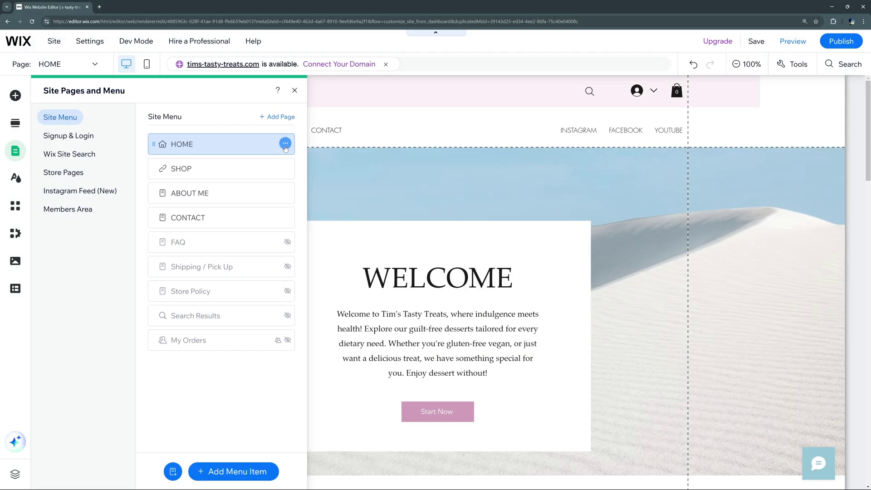
left_click(285, 144)
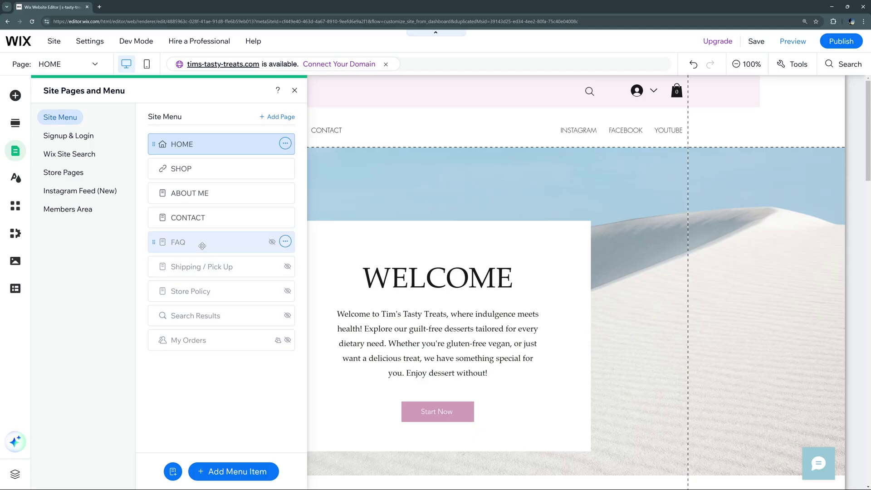
key("ctrl+z")
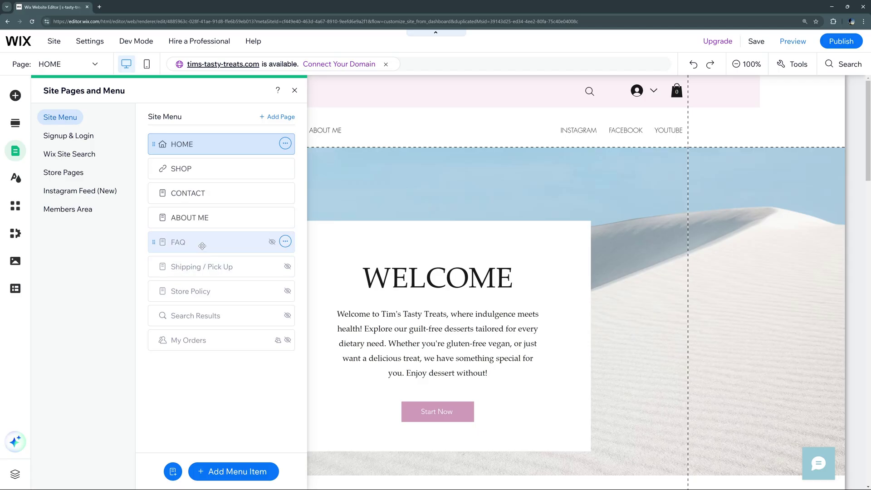
Toggle FAQ's menu visibility back to hidden and move ABOUT ME above CONTACT
left_click(285, 242)
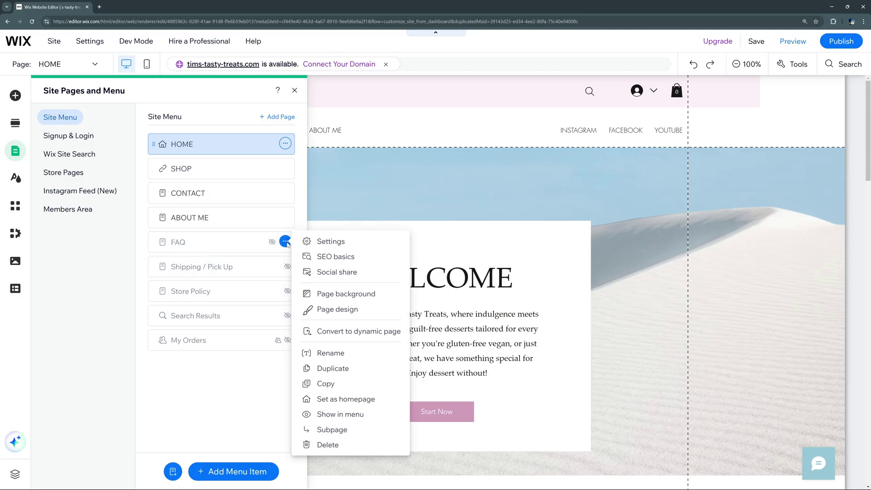
left_click(327, 414)
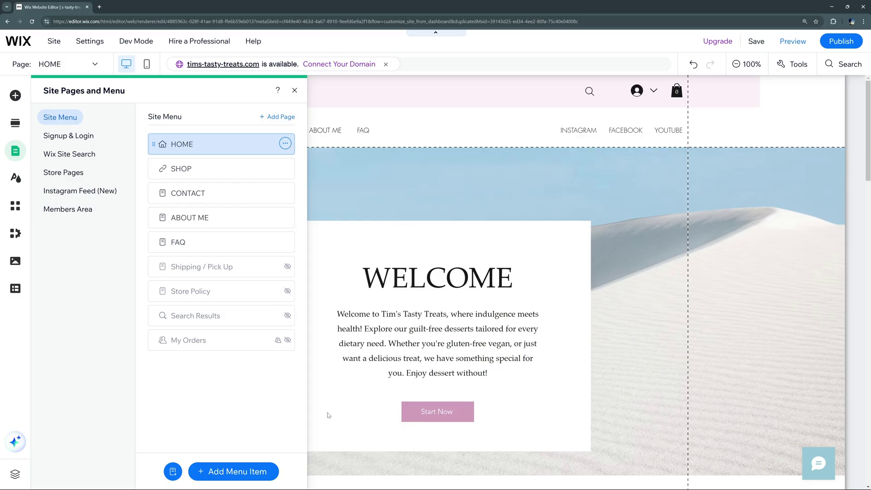
left_click(285, 241)
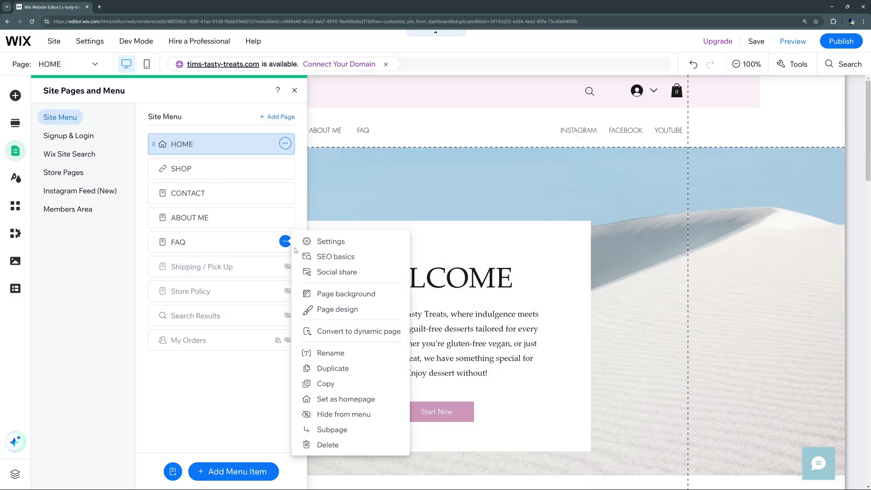
left_click(329, 414)
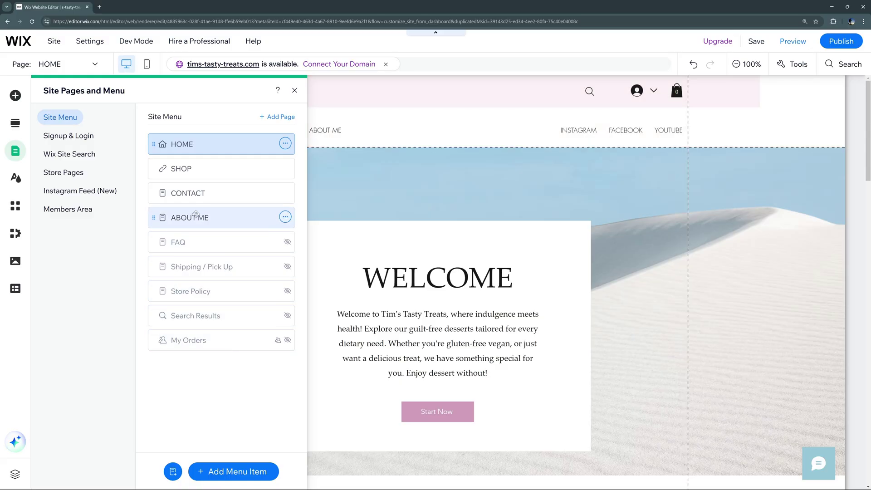
left_click_drag(183, 219, 196, 192)
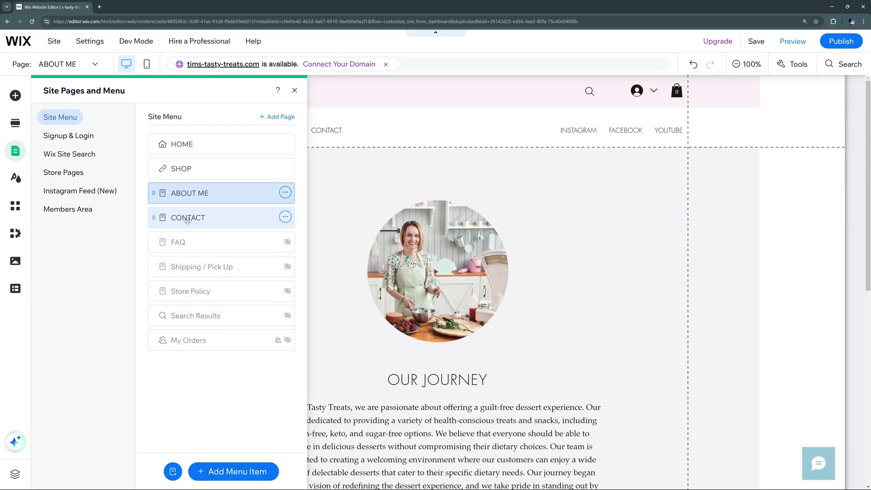
Nest CONTACT under ABOUT ME and check the dropdown menu in preview
mouse_move(173, 218)
left_mouse_down()
mouse_move(212, 215)
mouse_move(159, 211)
left_mouse_up()
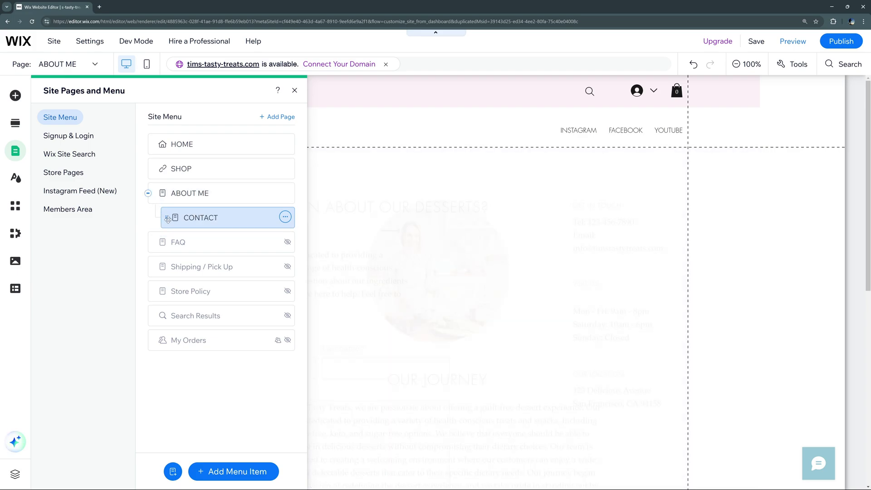
left_click(298, 99)
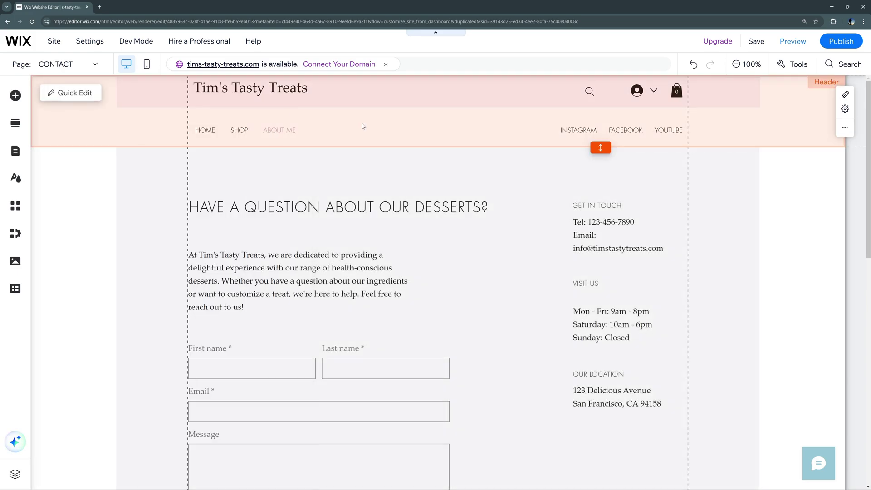
left_click(789, 44)
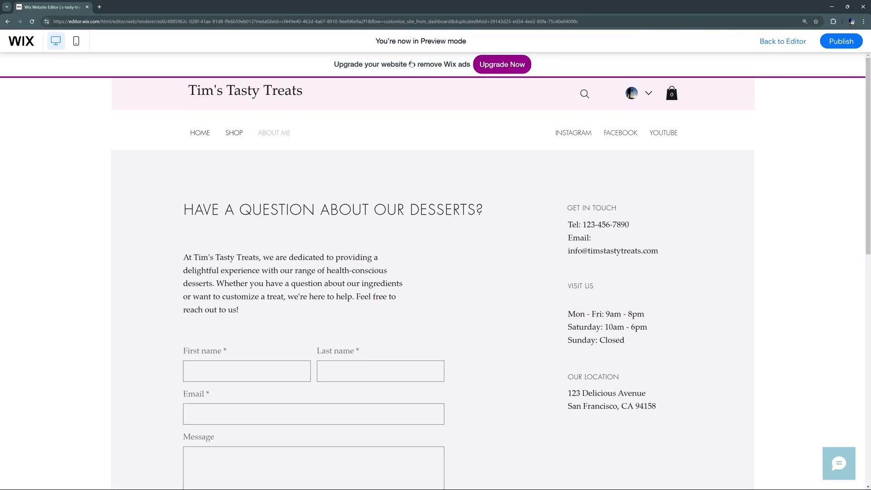
mouse_move(273, 134)
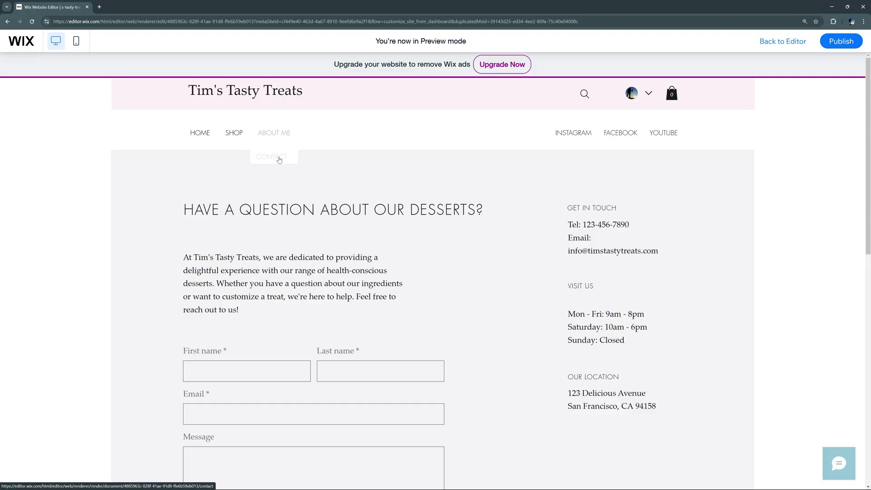
left_click(789, 42)
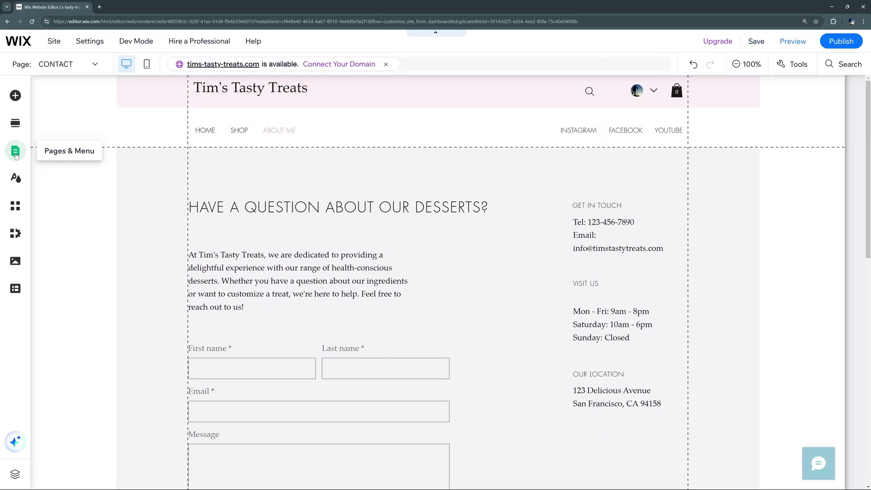
Move CONTACT back to the top menu level and open the HOME page
left_click(15, 150)
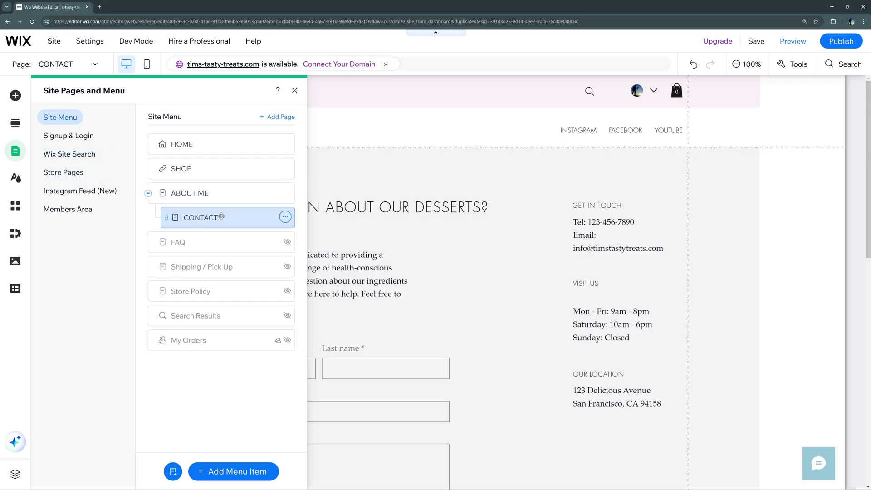
left_click_drag(214, 219, 192, 219)
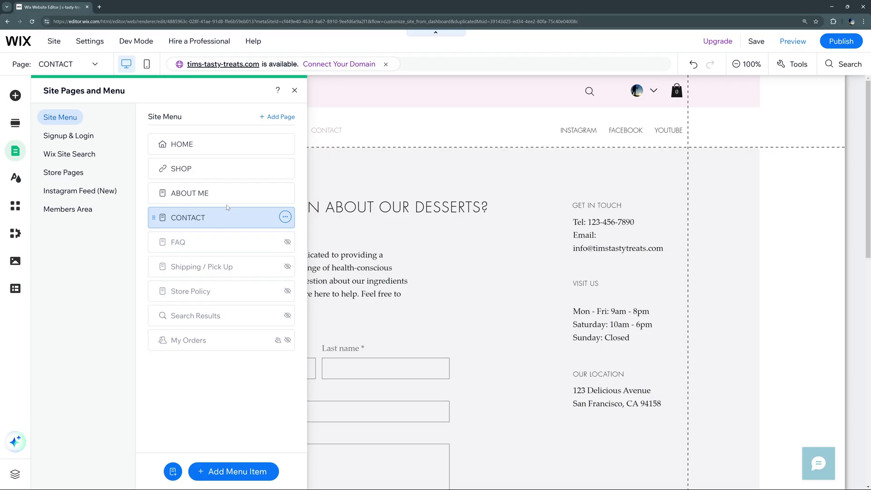
left_click(194, 146)
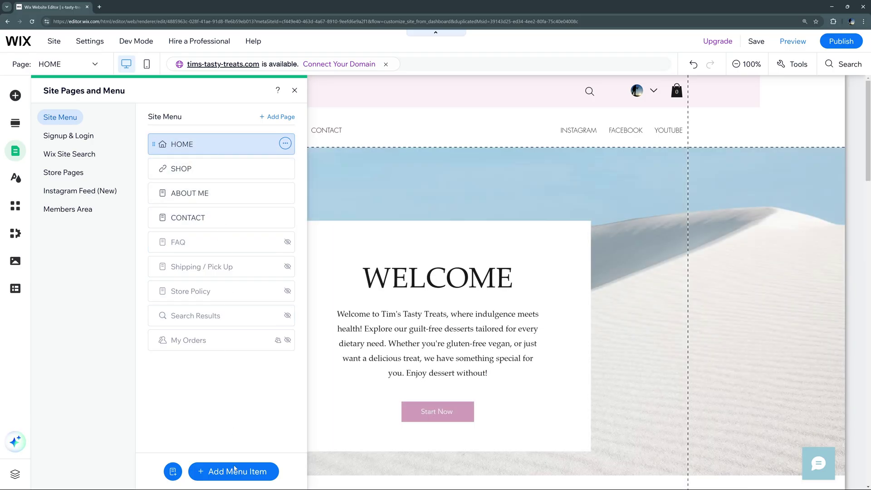
Add a 'Products' menu item linking to HOME's Products section, then preview the site
left_click(231, 472)
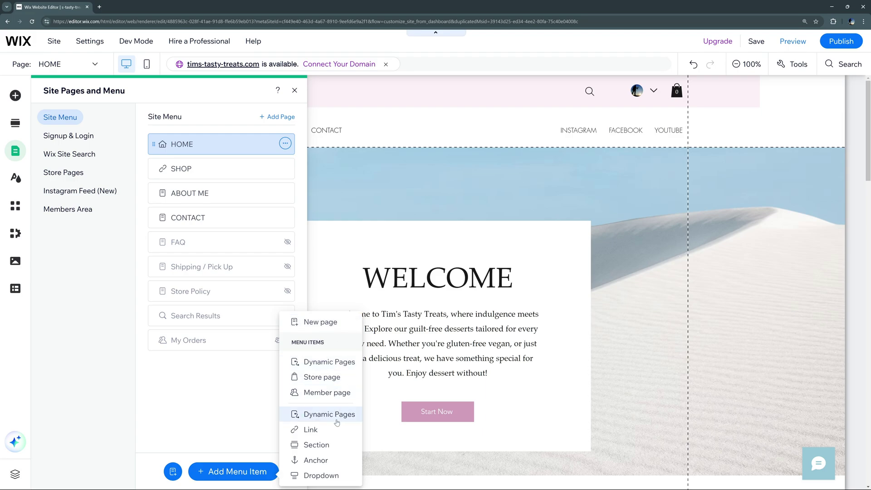
left_click(315, 446)
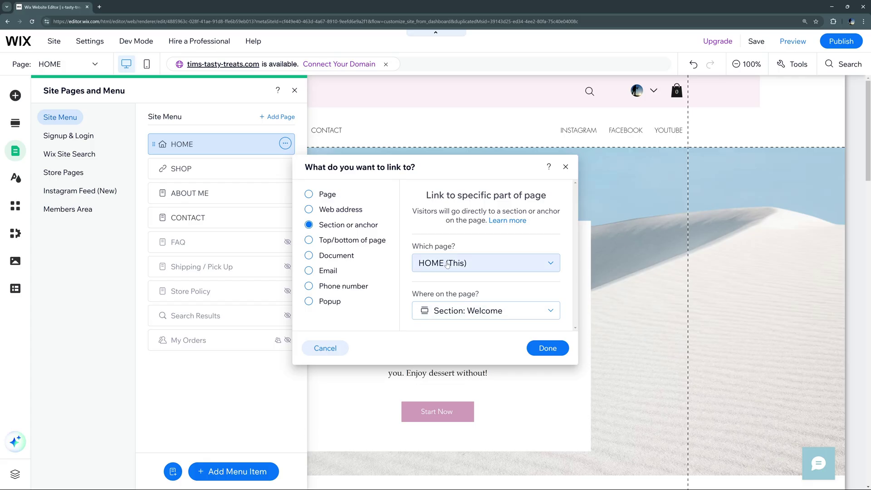
left_click(470, 311)
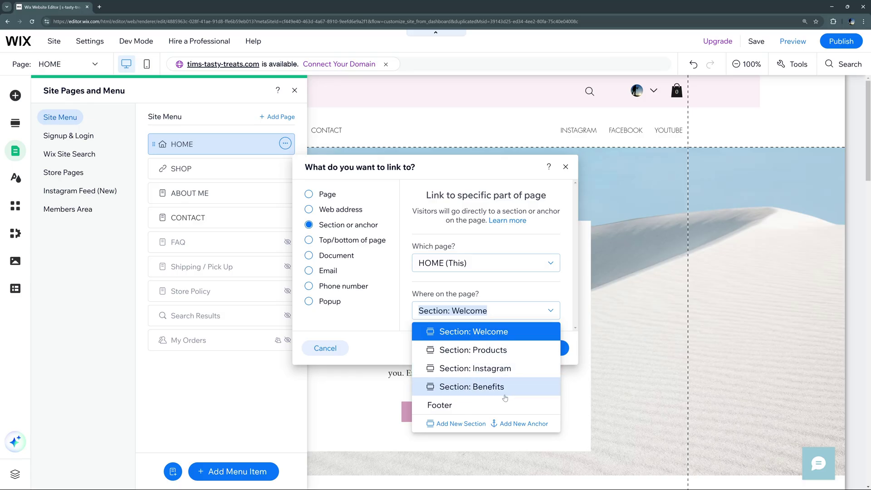
left_click(465, 351)
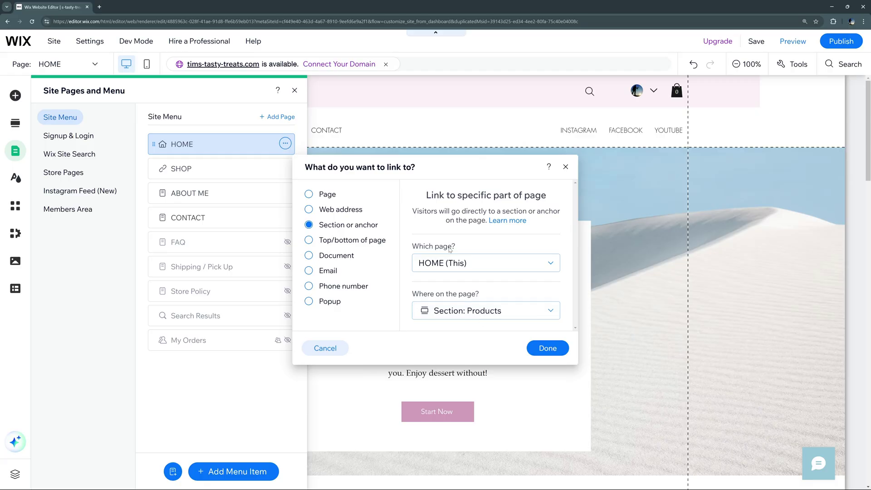
left_click(548, 348)
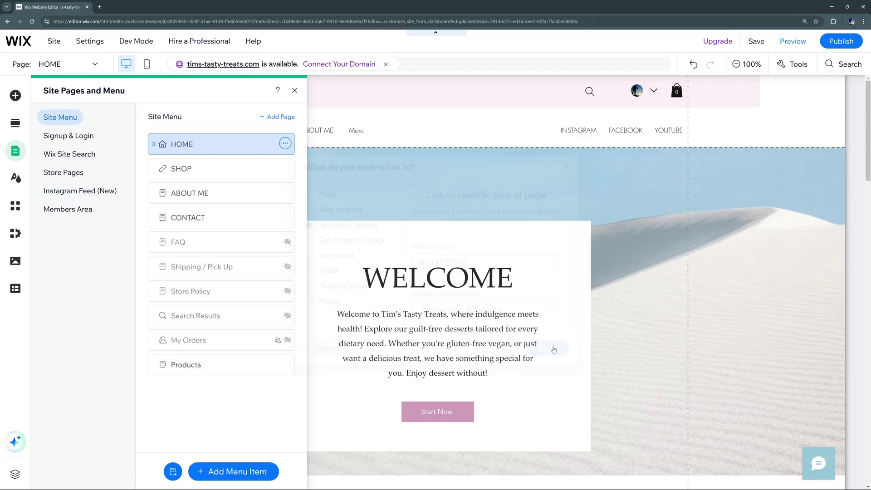
left_click(275, 168)
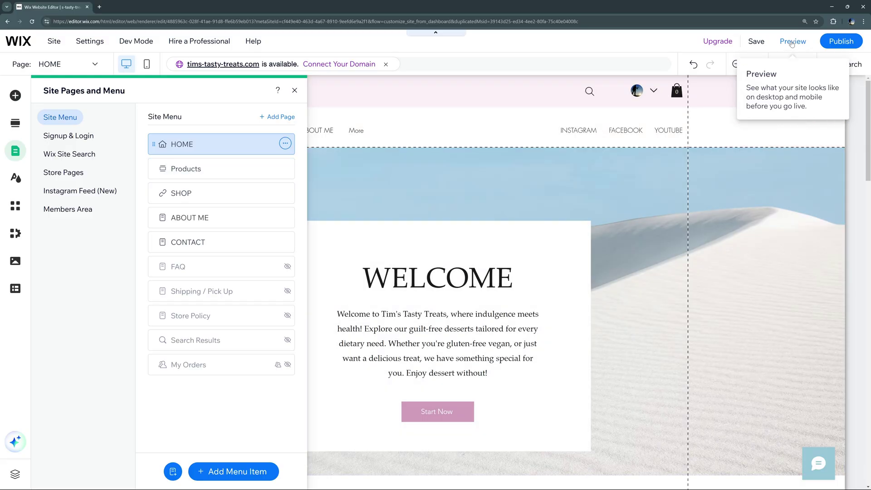
left_click(793, 42)
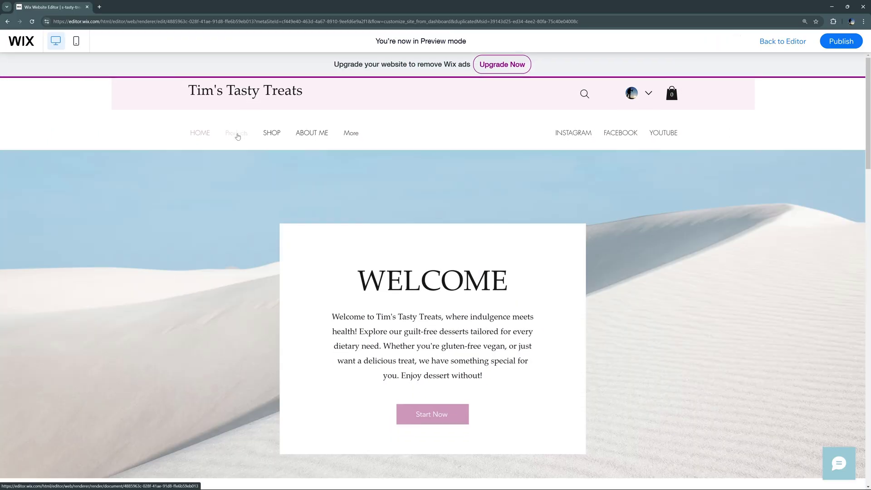
scroll(238, 135, "down", 9)
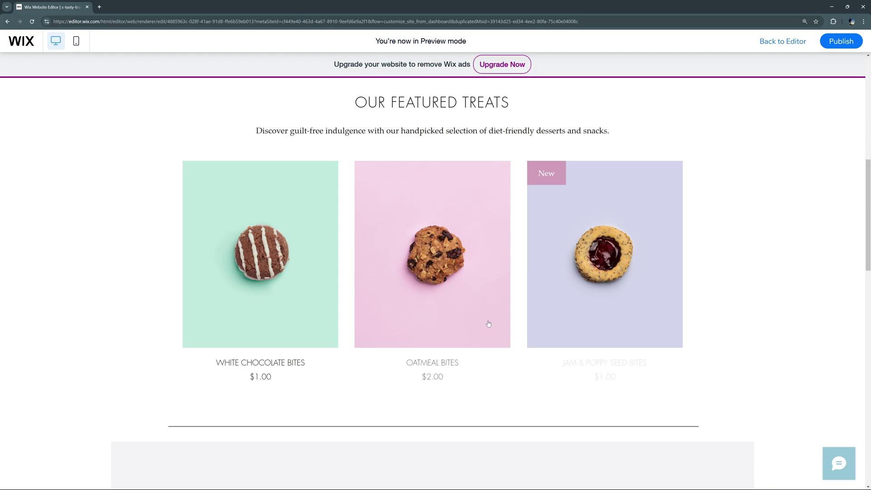
mouse_move(408, 238)
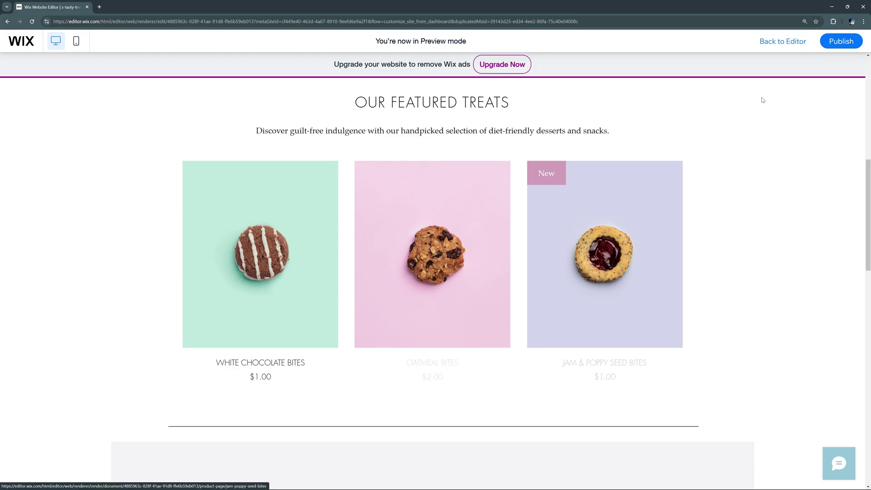
left_click(781, 42)
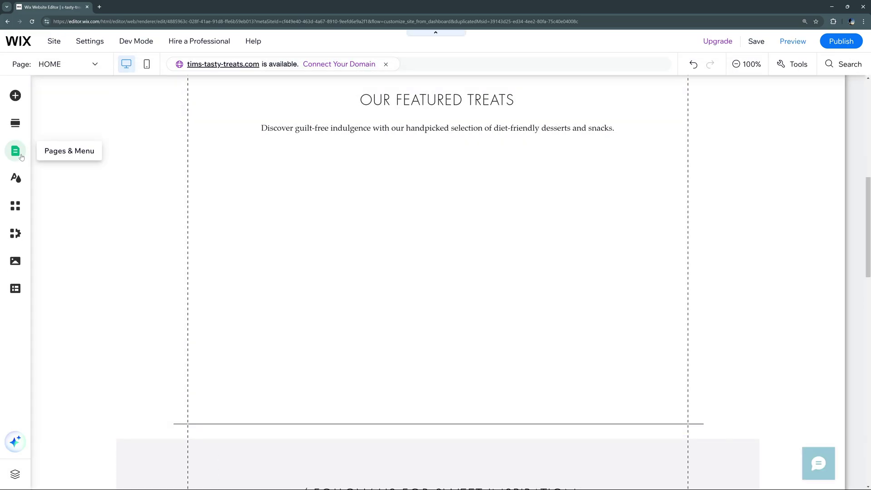
Add an anchor-type menu item and create a new anchor on the home page for it
left_click(15, 151)
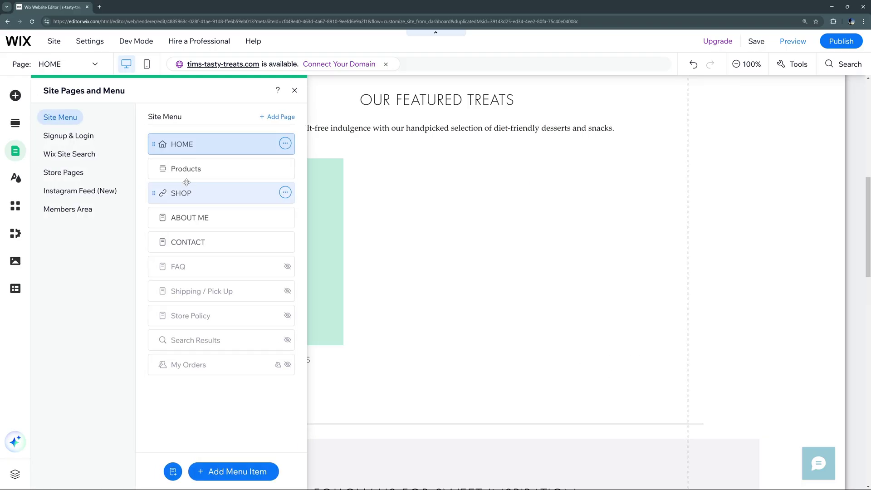
left_click(275, 472)
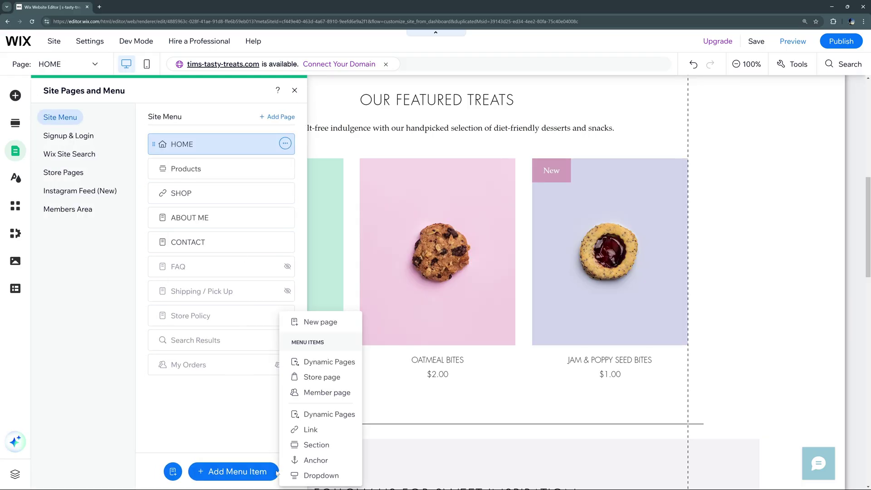
left_click(313, 460)
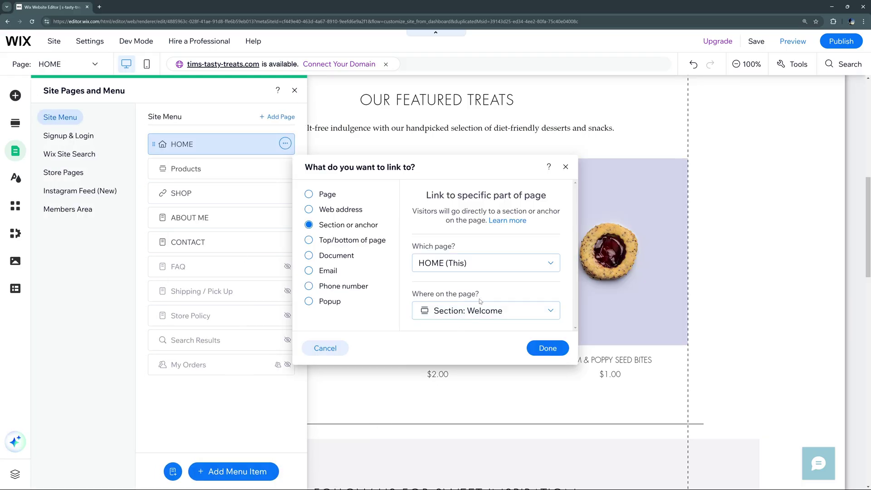
left_click(468, 309)
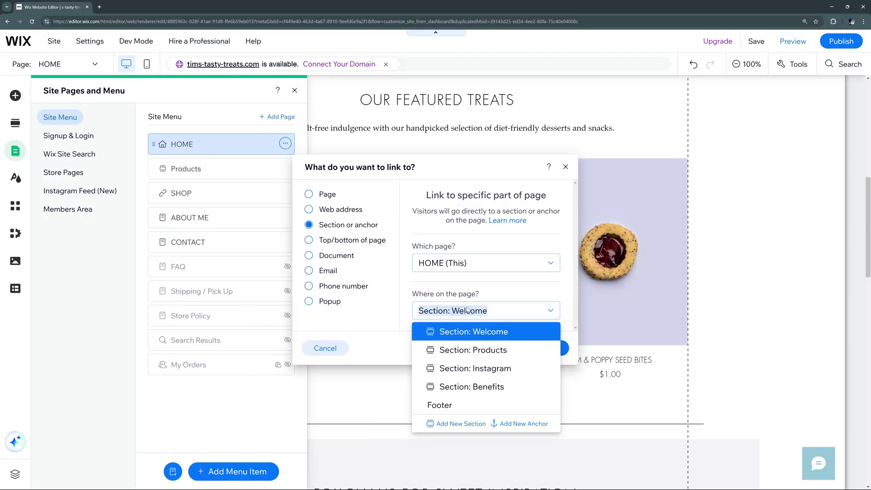
left_click(514, 424)
Rename the anchor 'Inspiration' and place it just above the Follow Us for Sweet Inspiration section
left_click(752, 249)
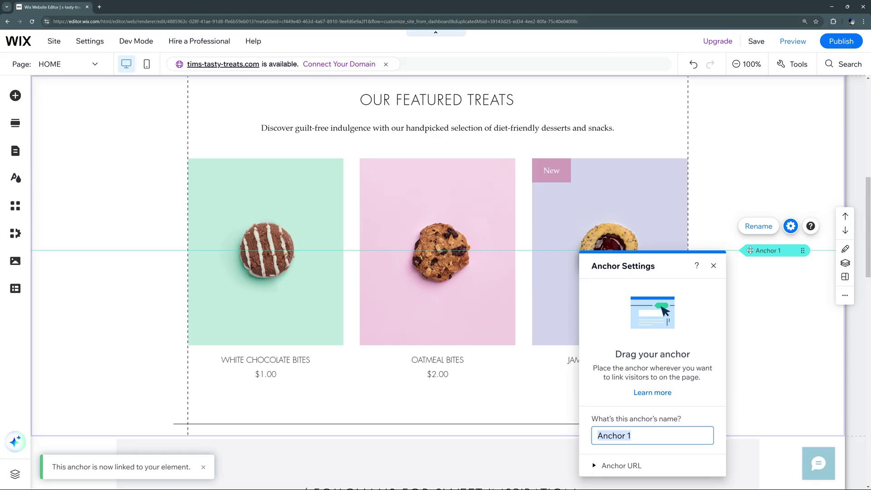
type("Insp")
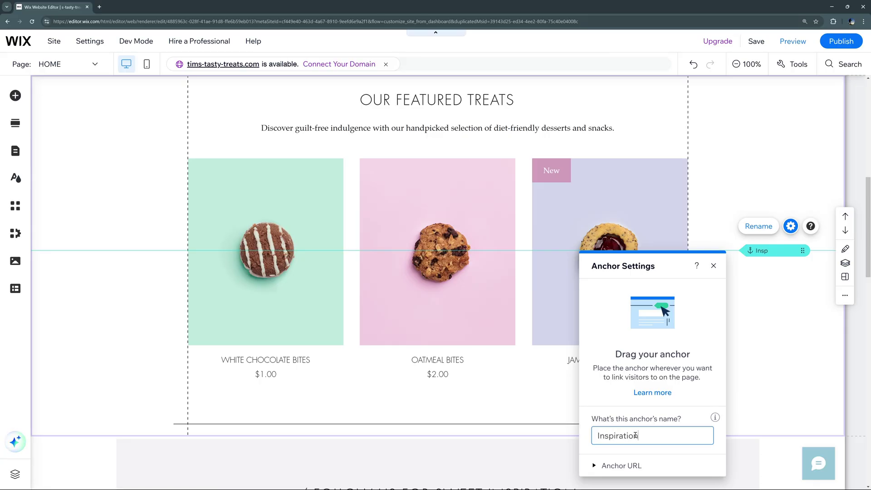
type("iration")
left_click_drag(750, 251, 752, 432)
scroll(478, 222, "down", 3)
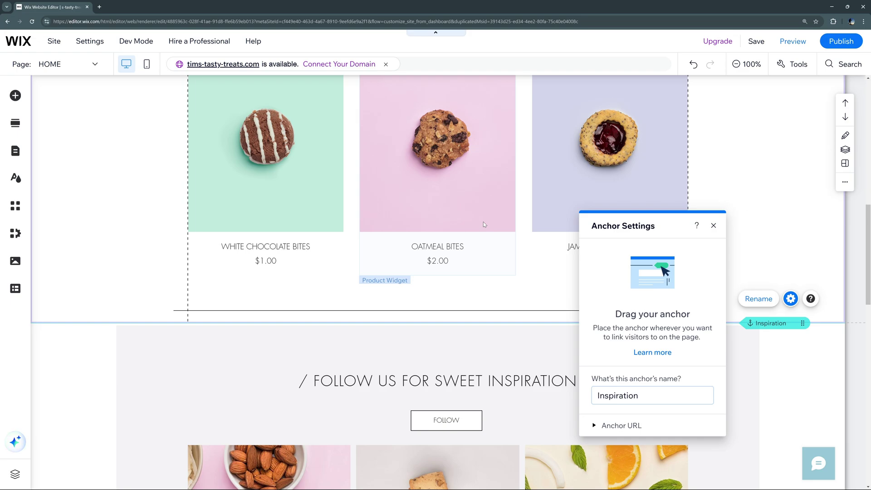
scroll(483, 222, "down", 5)
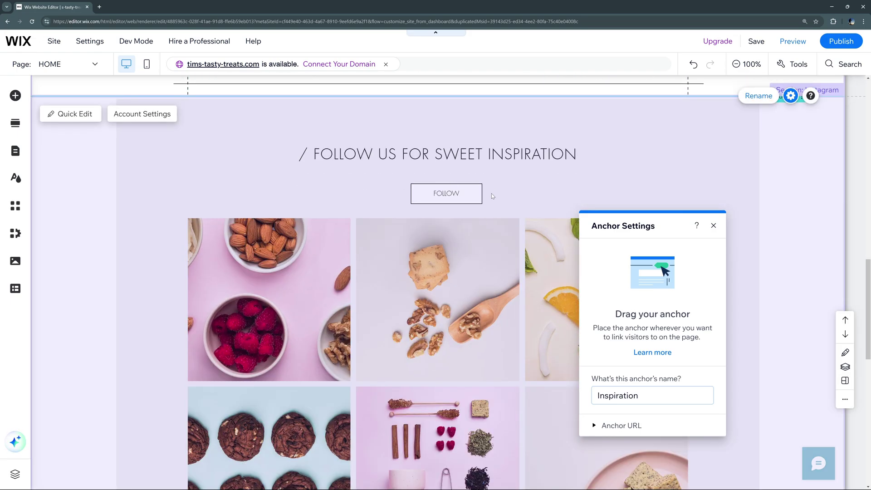
left_click(714, 225)
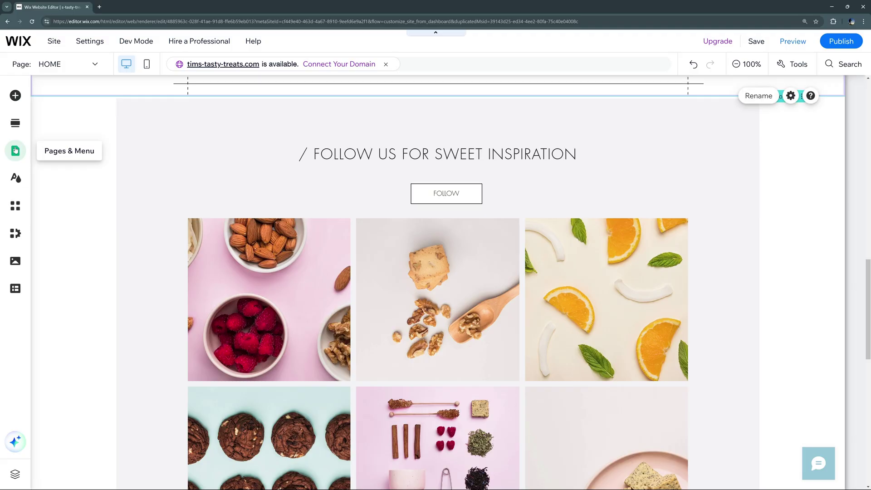
Rename the menu's Anchor 1 link to 'Inspiration' in Pages & Menu
left_click(15, 150)
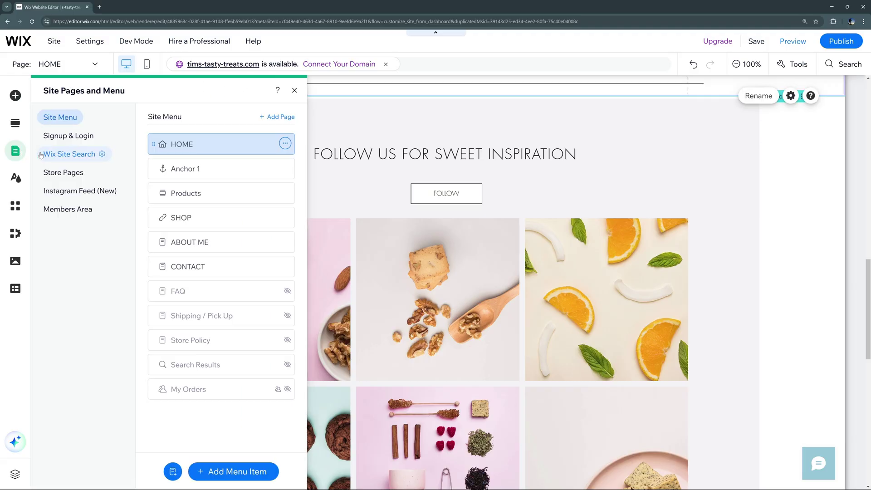
left_click(186, 169)
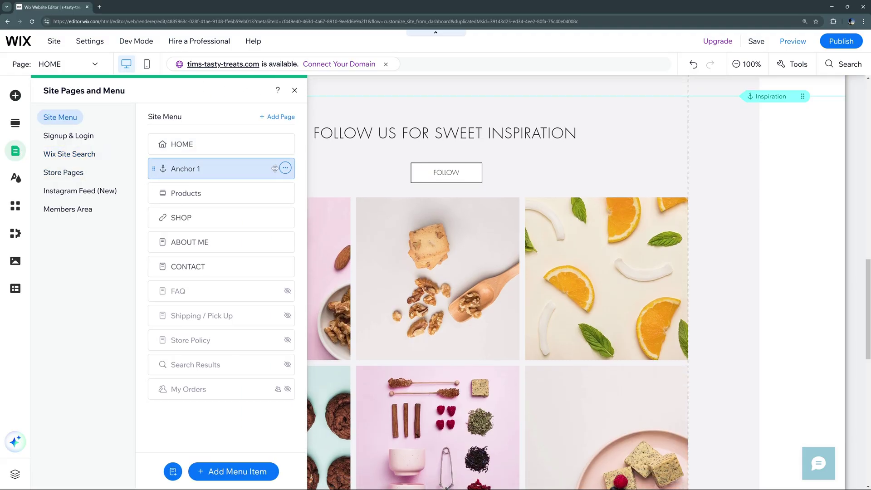
left_click(285, 168)
left_click(321, 188)
type("Inspi")
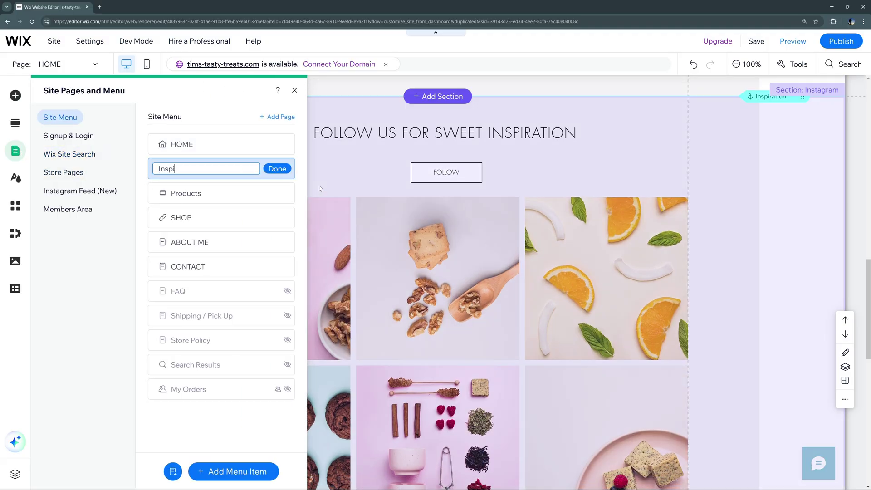
type("ration")
key("Return")
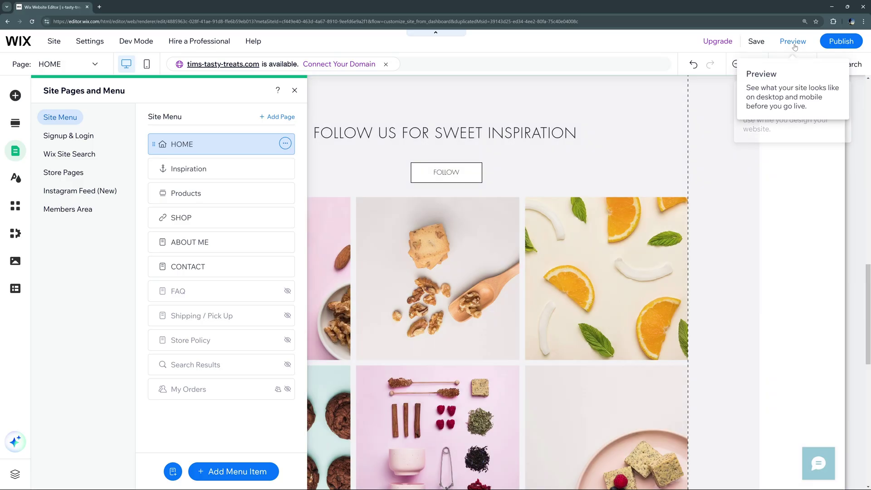
Preview the site, confirm the Inspiration link jumps to the Follow Us gallery, and return to the editor
left_click(793, 43)
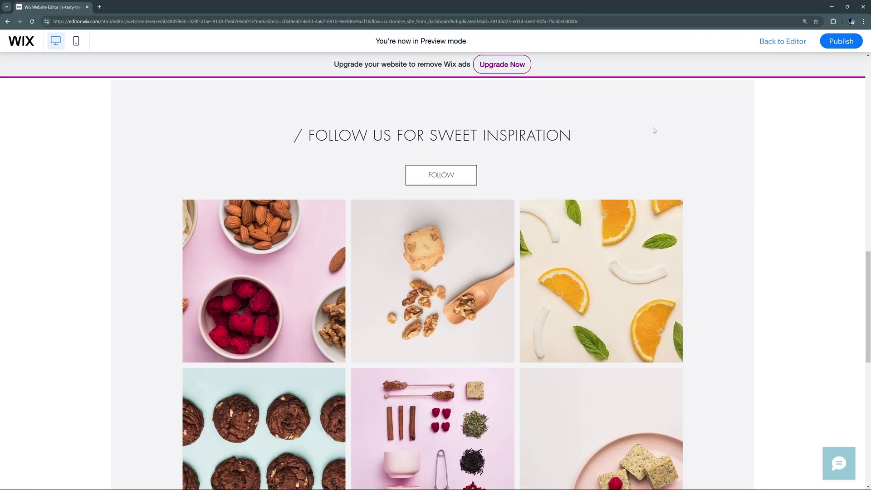
scroll(344, 163, "up", 15)
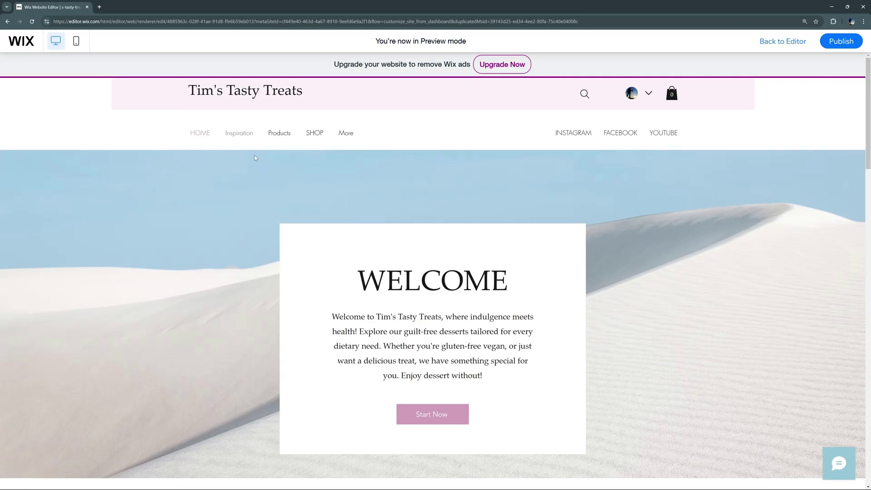
left_click(240, 133)
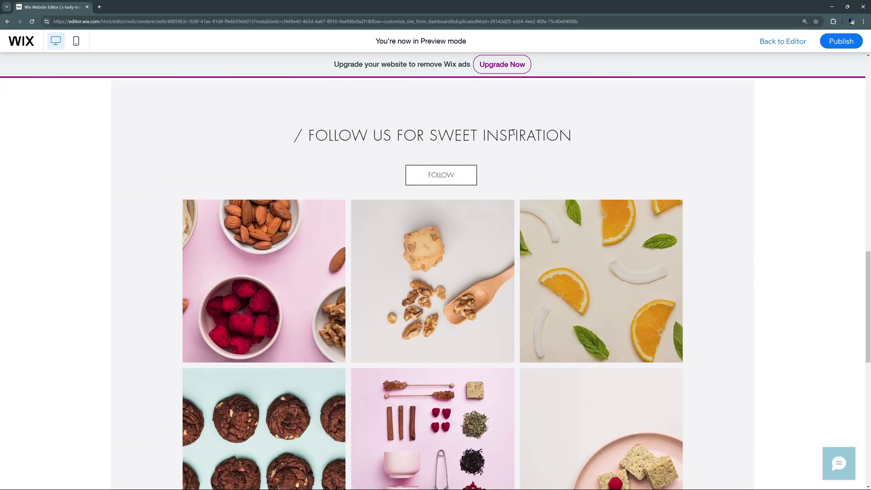
left_click(805, 42)
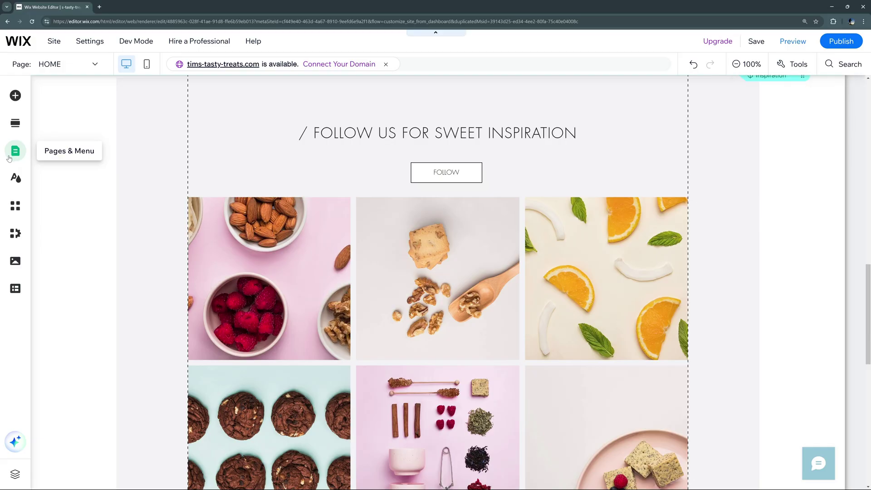
Delete the Inspiration item from the site menu and open the Add New Page templates
left_click(10, 156)
left_click(285, 168)
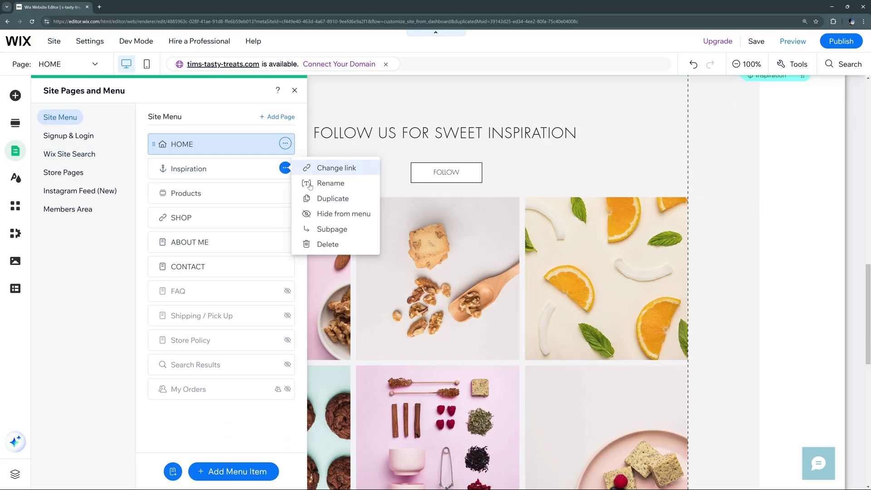
left_click(317, 244)
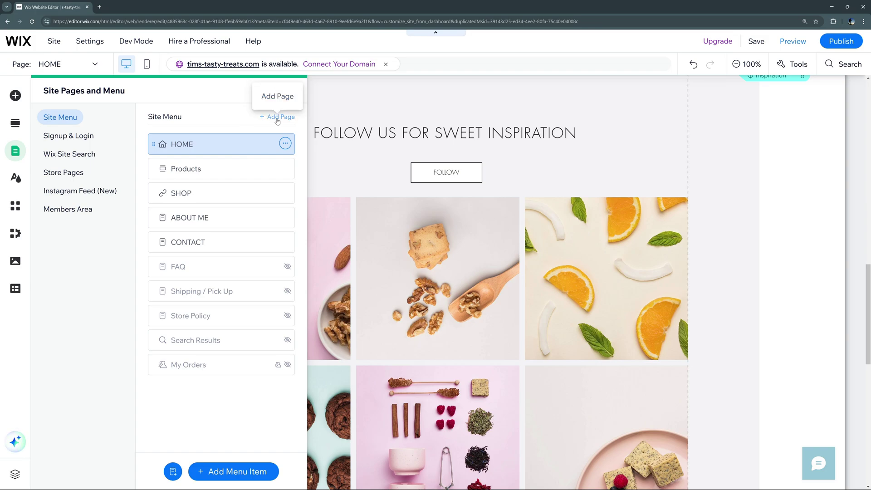
left_click(173, 472)
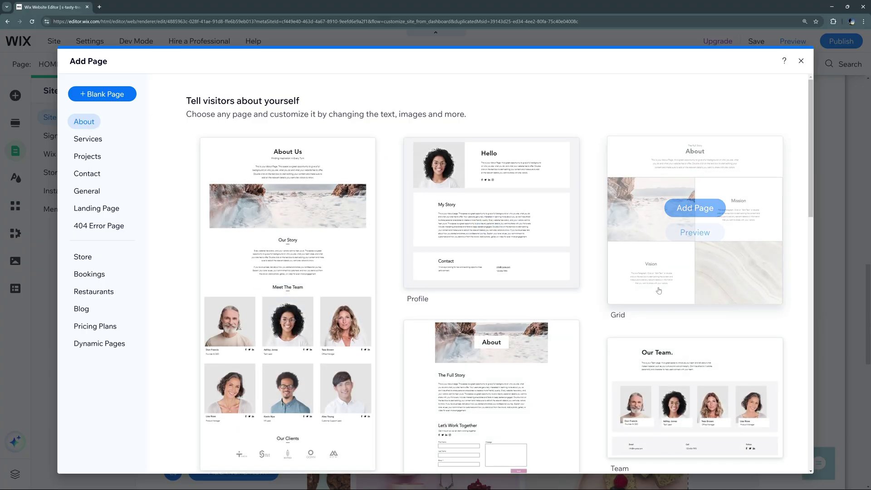
Preview the Side by side Projects template and add it as a new page
left_click(85, 158)
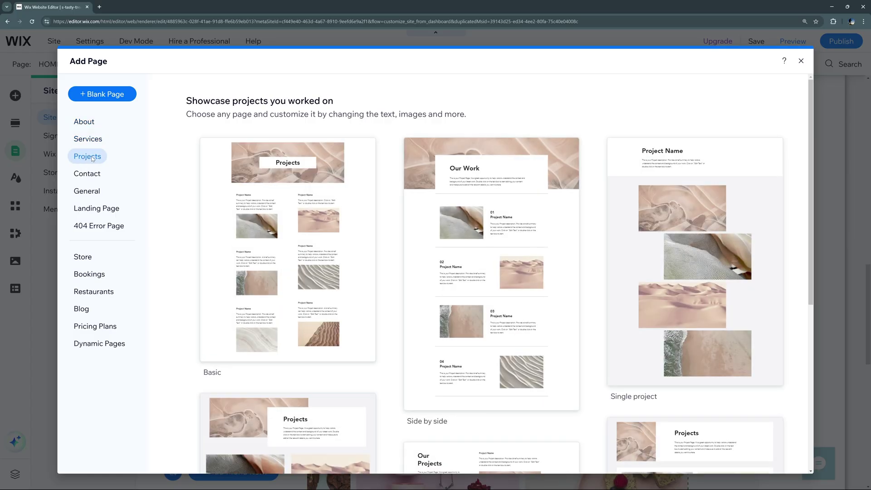
mouse_move(336, 183)
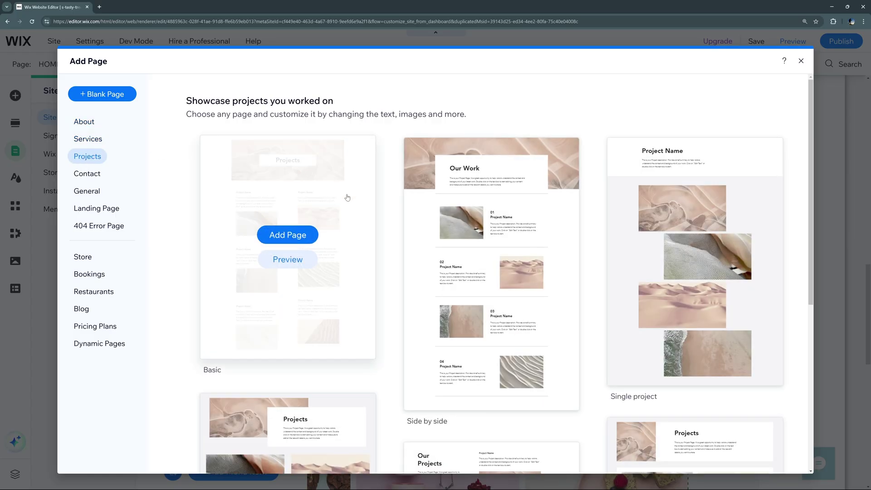
mouse_move(461, 259)
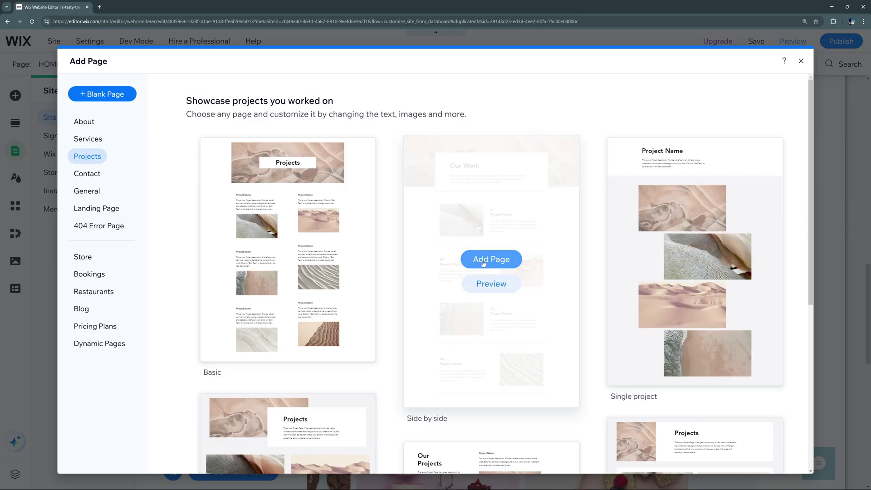
left_click(490, 285)
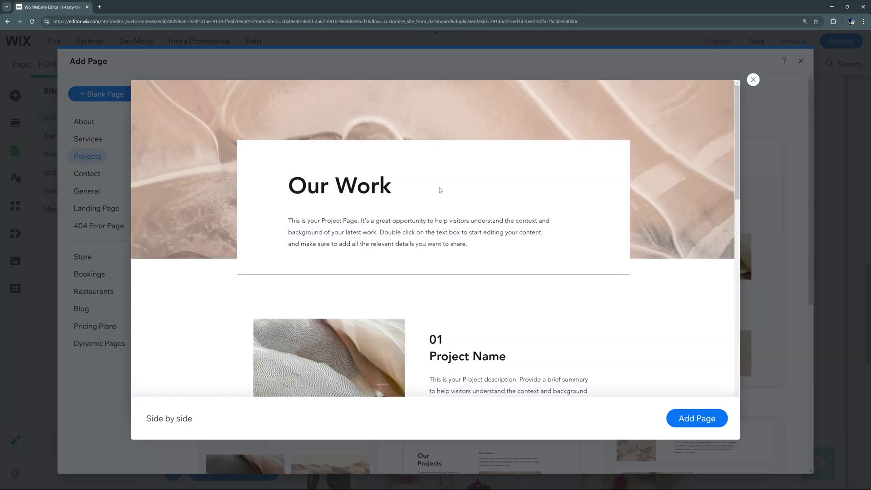
scroll(439, 189, "down", 8)
scroll(447, 216, "down", 5)
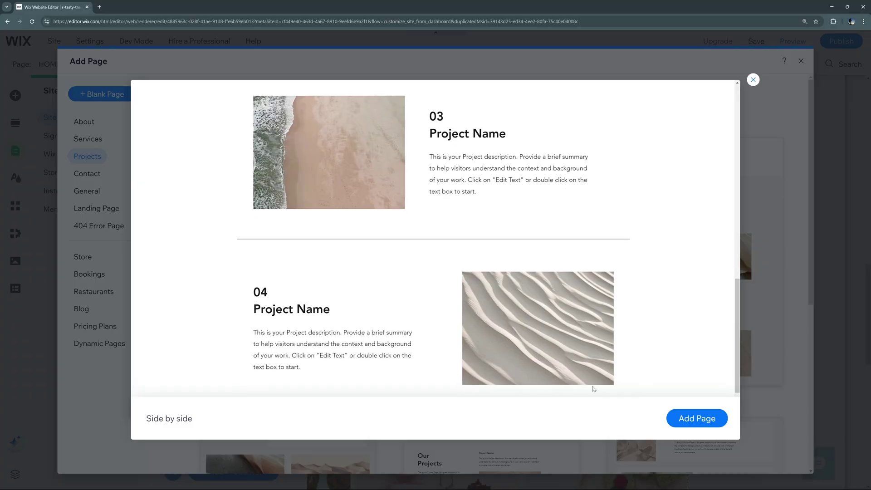
left_click(683, 419)
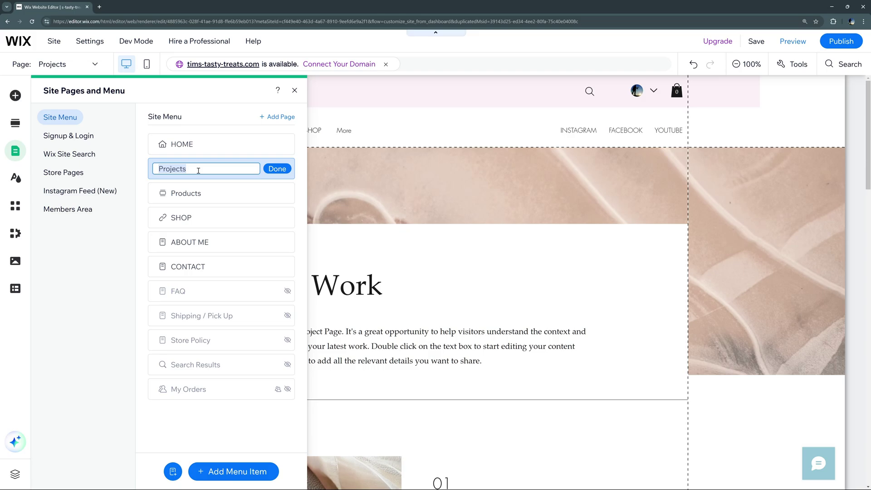
Name the new page 'Our Work', then zoom out to 50% and scroll through its project listings
type("Our Work")
left_click(277, 168)
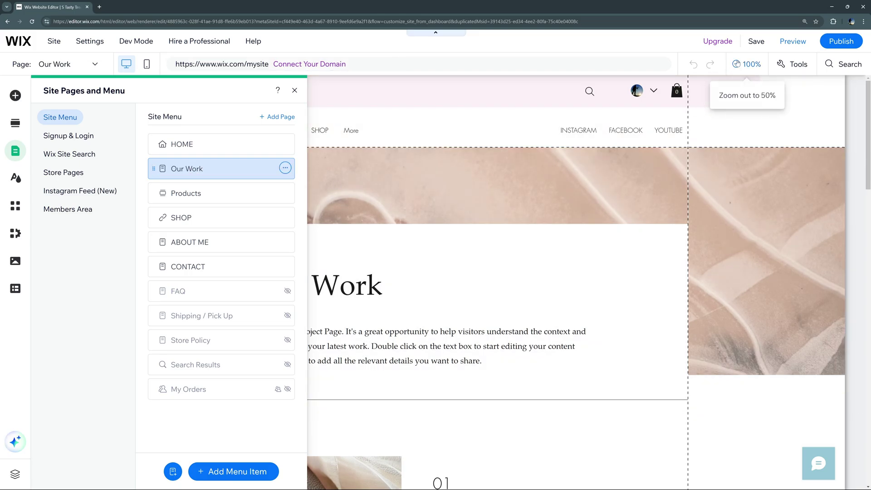
left_click(736, 64)
scroll(528, 216, "down", 8)
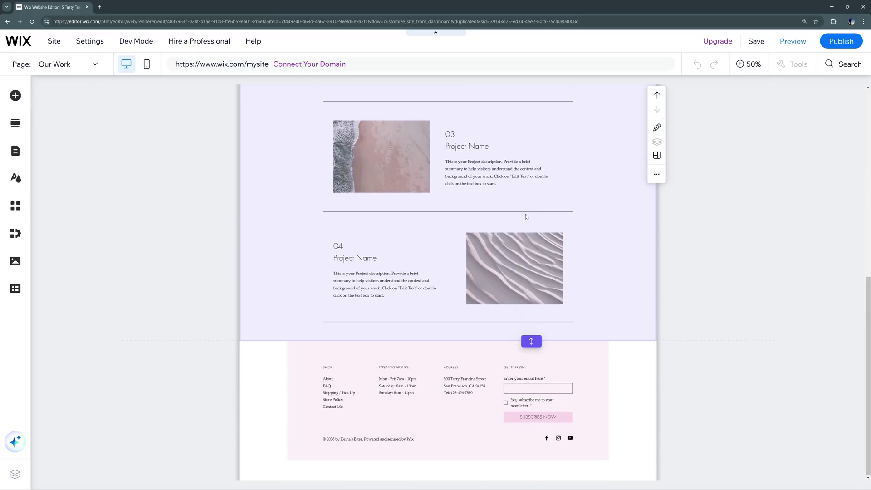
scroll(517, 241, "up", 10)
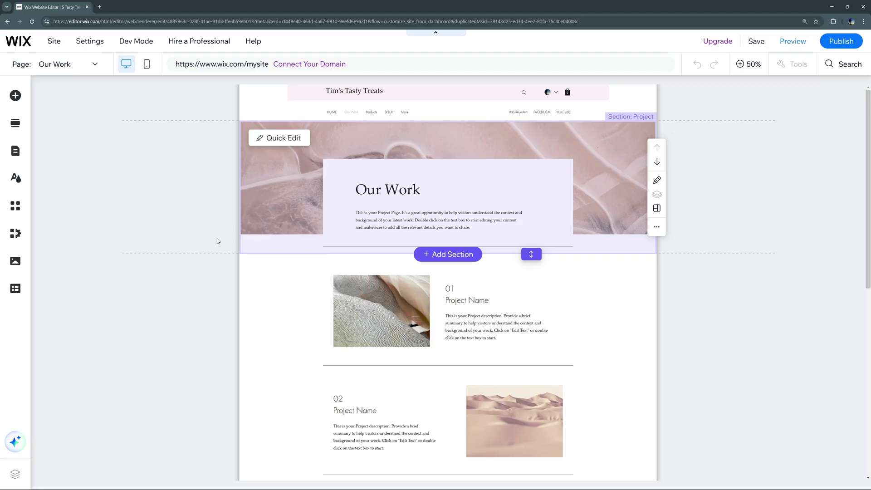
Upload the TTT_Alpha.png logo file through Add Media's Upload Media drop zone
left_click(16, 263)
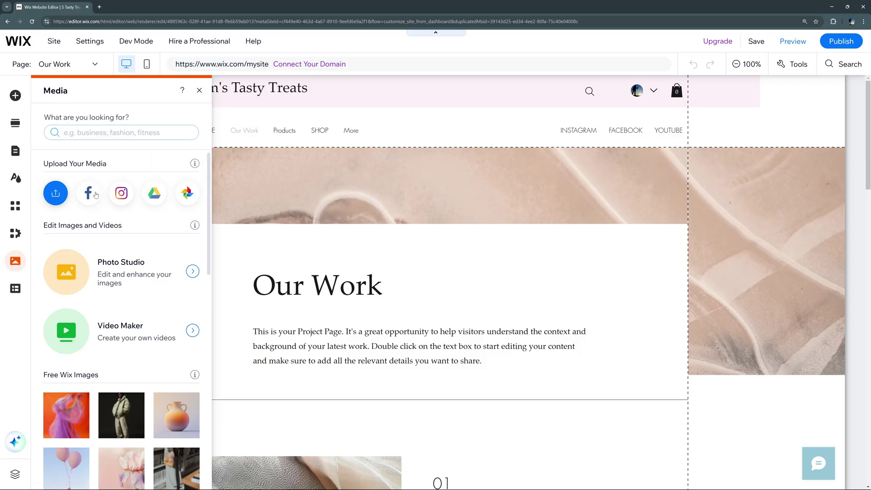
left_click(55, 194)
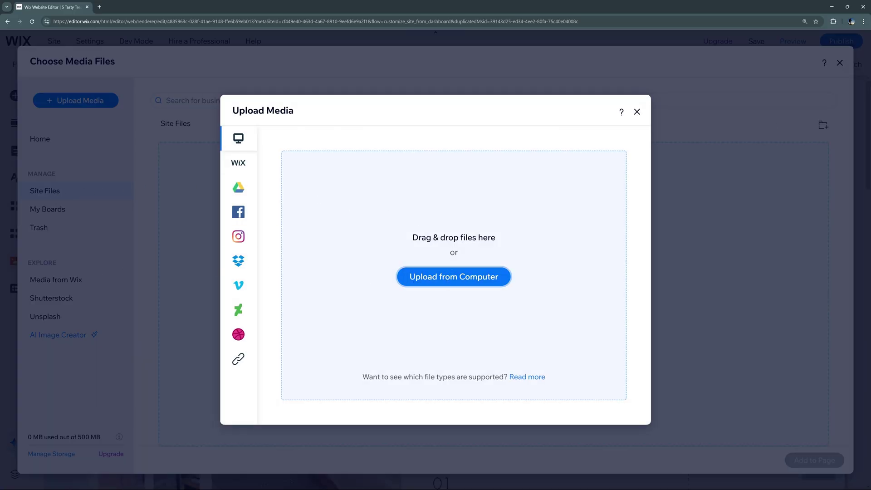
left_click_drag(415, 300, 445, 246)
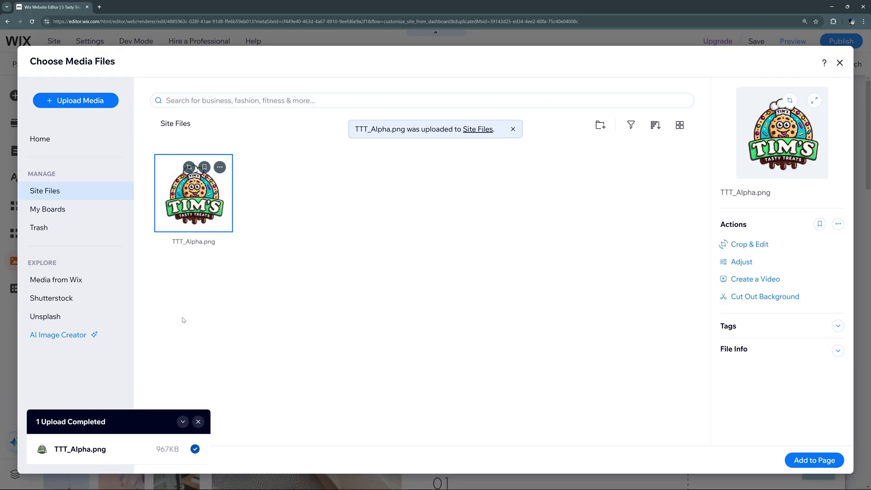
Generate a gluten-free cookie image from a pasted prompt in AI Image Creator and save it to Site Files
left_click(53, 335)
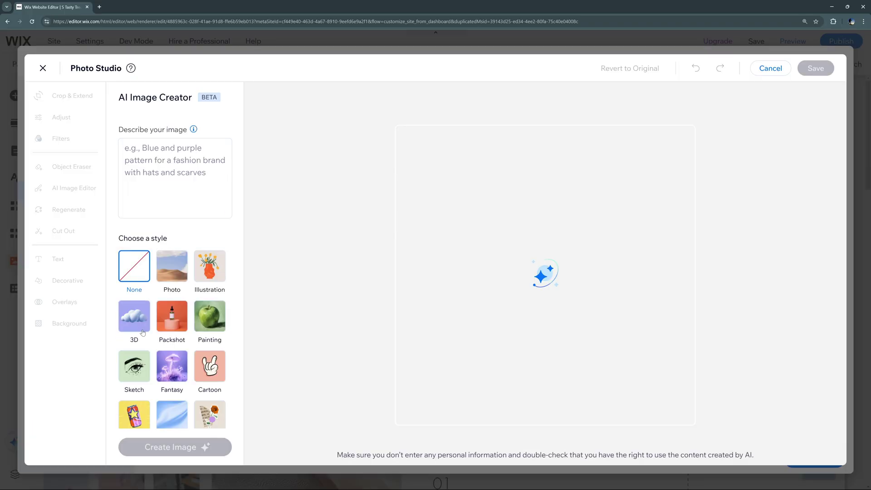
left_click(173, 157)
type("A delicious gluten-free cookie dessert that even someone like Kevin would appreciate")
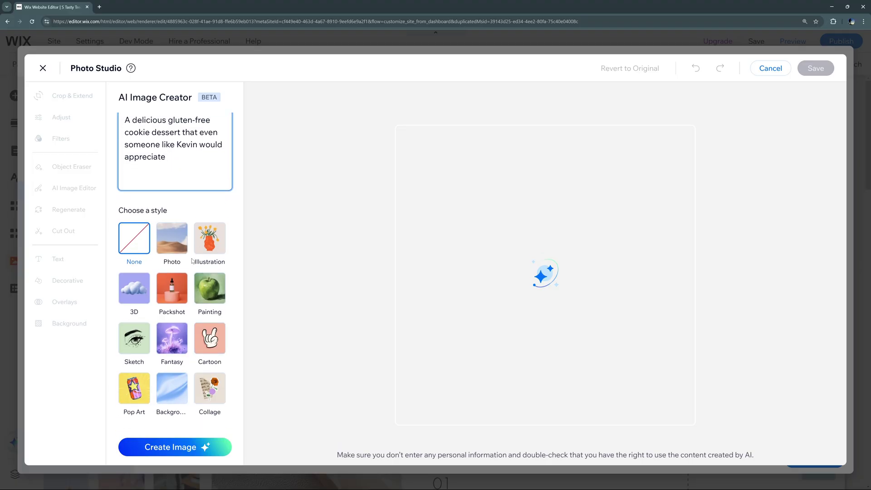
left_click(172, 449)
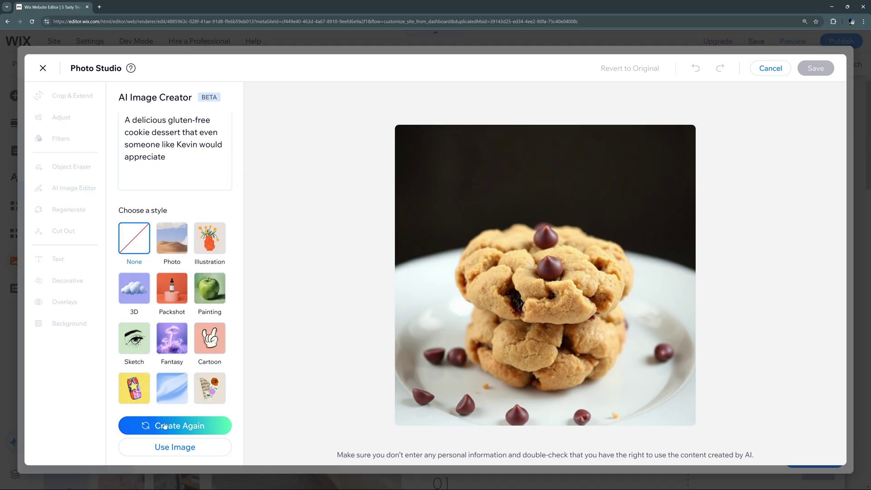
mouse_move(548, 349)
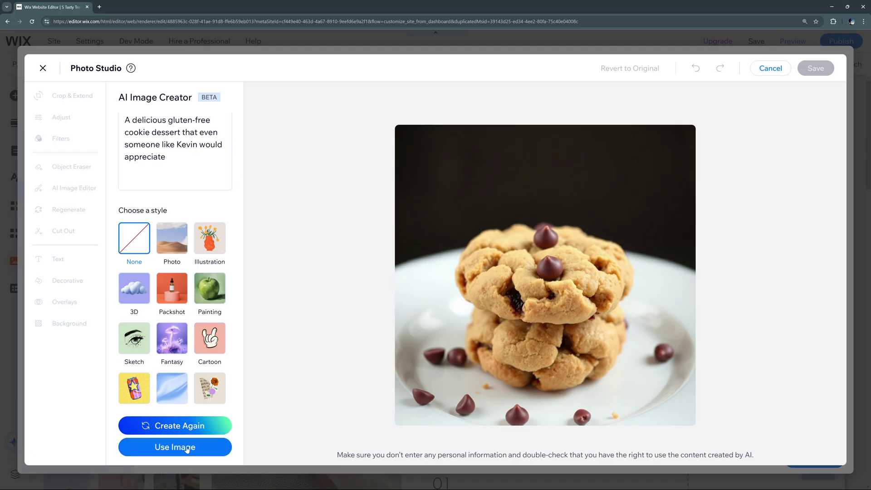
left_click(213, 447)
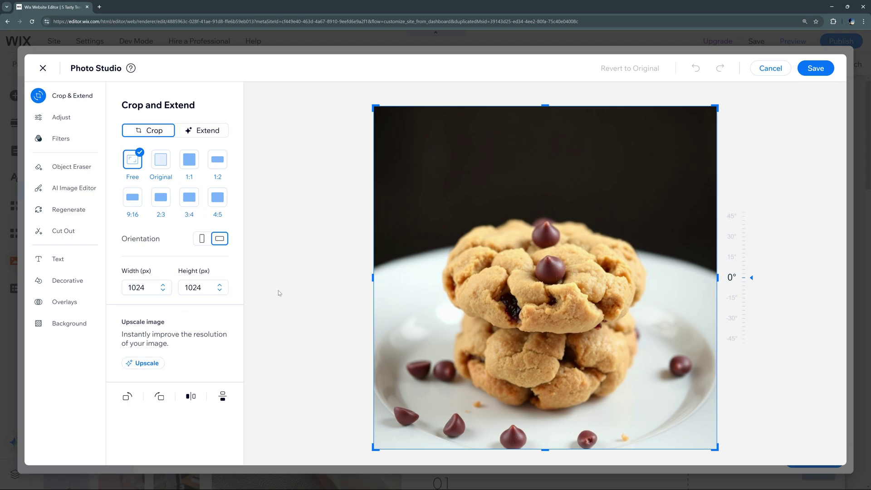
left_click(815, 69)
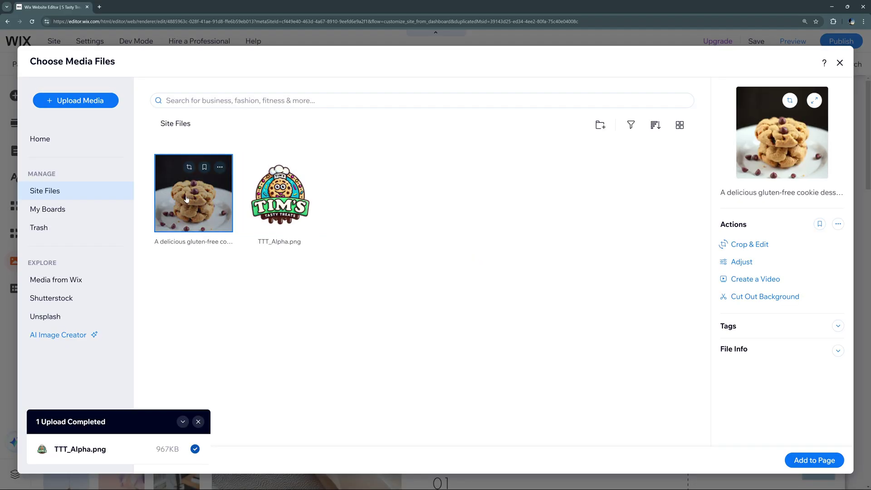
Close the media picker and switch the editor to the HOME page
left_click(839, 63)
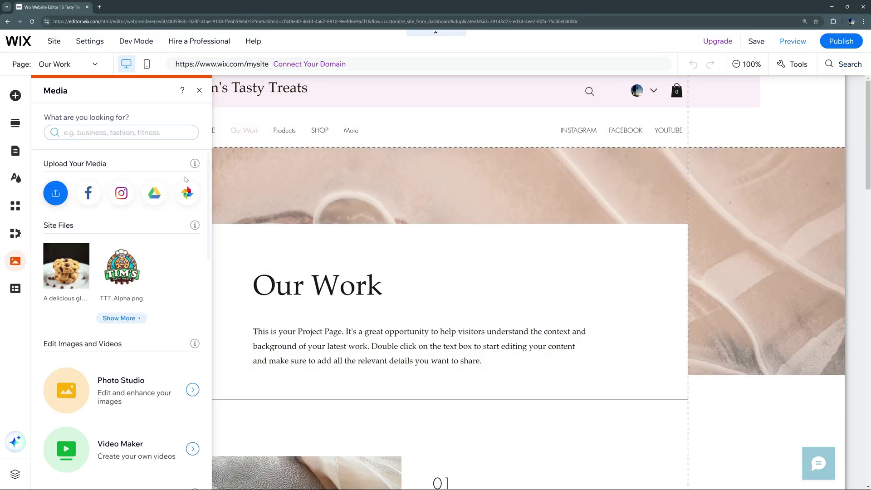
left_click(15, 153)
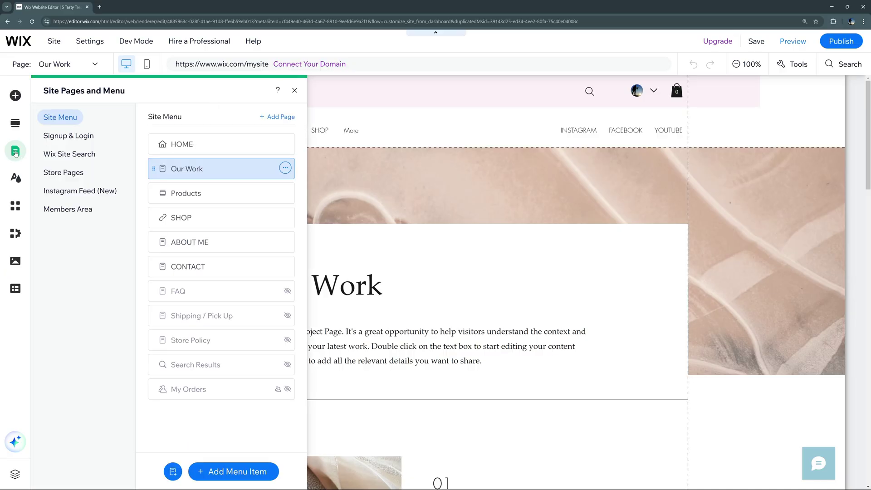
left_click(181, 144)
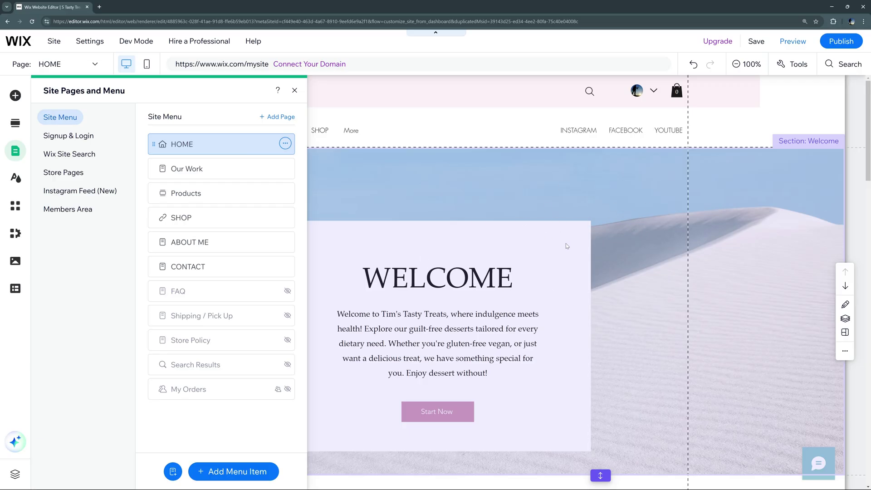
Give the Welcome section a text-left, image-right layout via Quick Edit
left_click(627, 216)
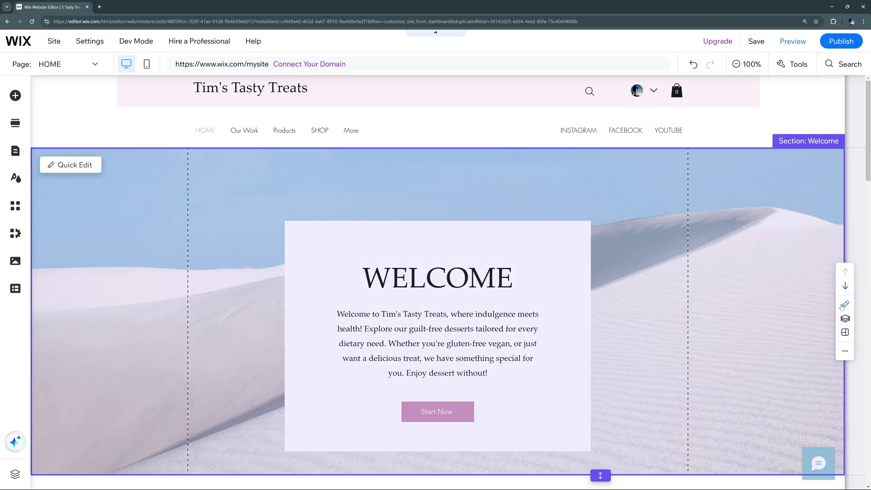
left_click(845, 305)
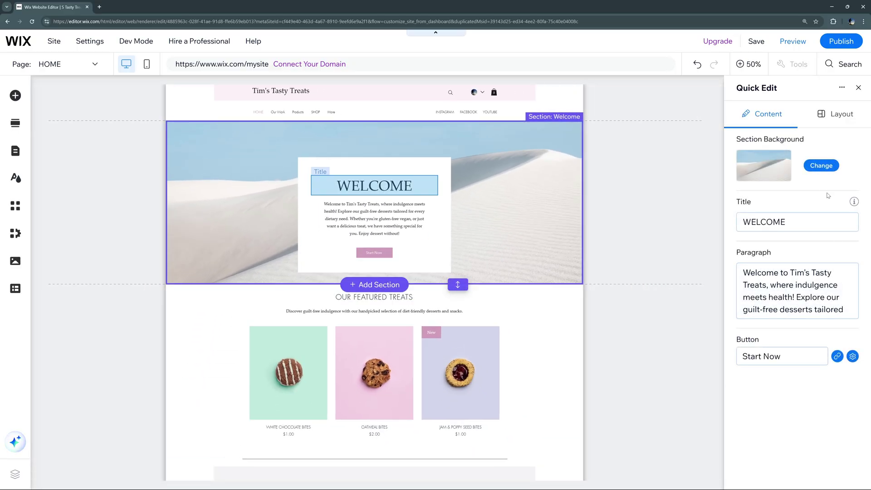
left_click(833, 117)
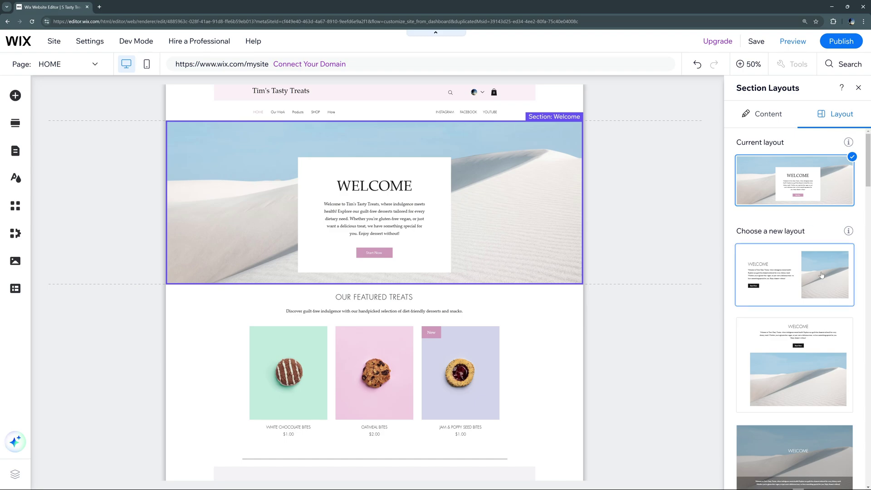
left_click(801, 276)
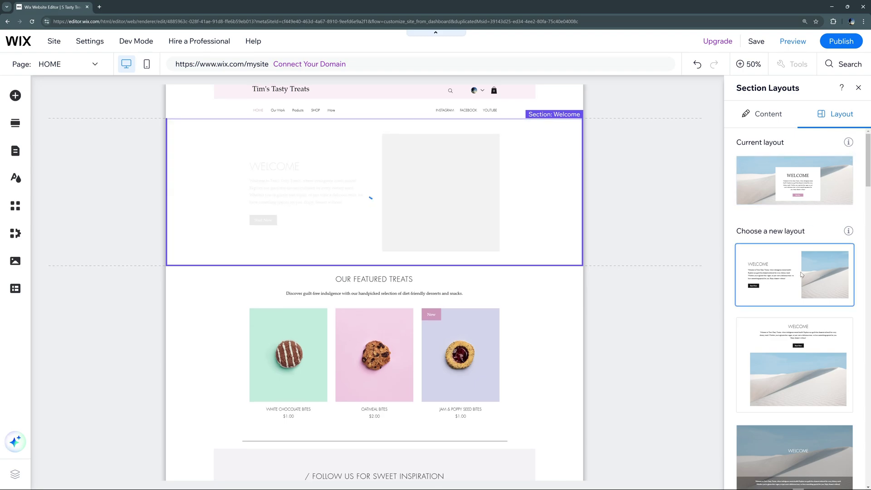
Replace the Welcome section's image with the chocolate chip cookie photo
left_click(769, 115)
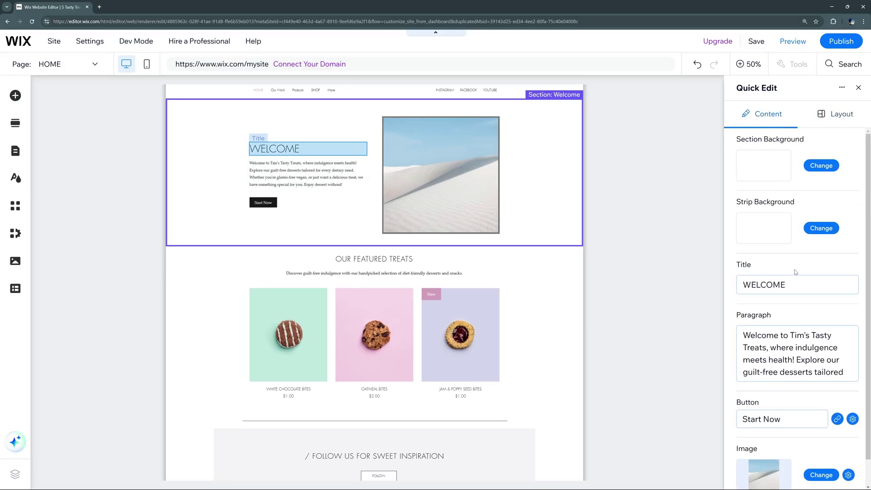
scroll(798, 345, "down", 1)
left_click(810, 448)
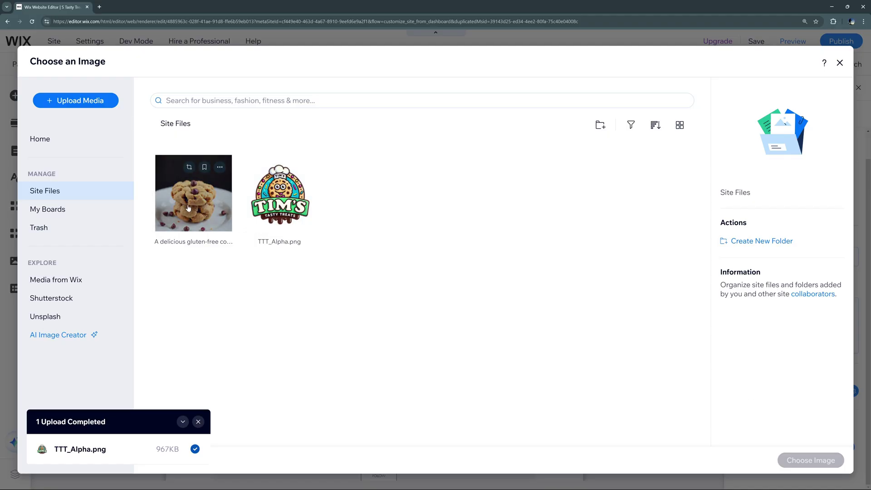
left_click(188, 208)
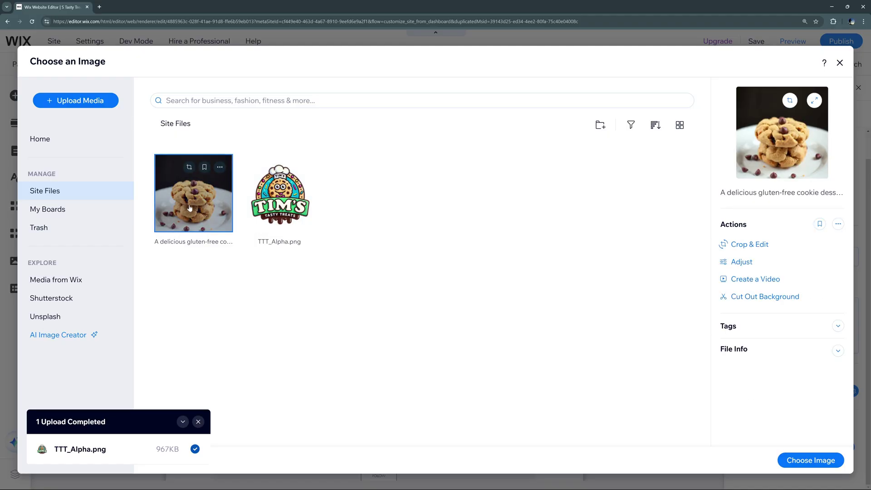
left_click(801, 459)
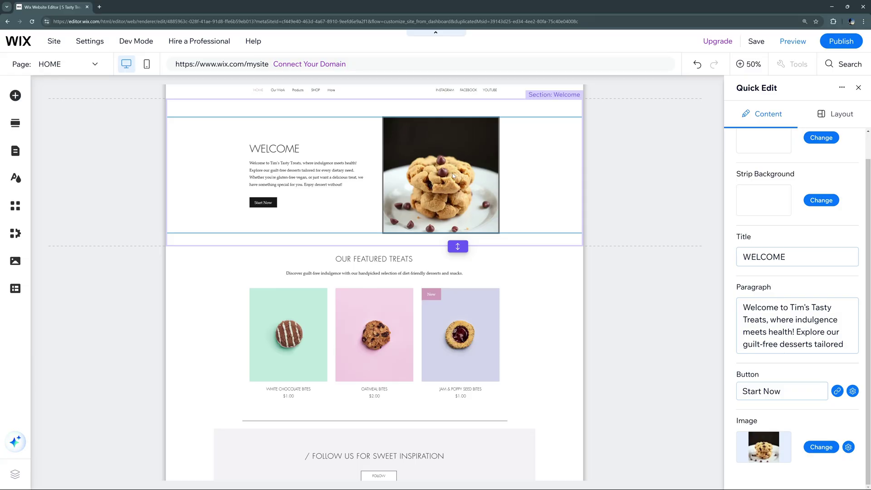
left_click(858, 88)
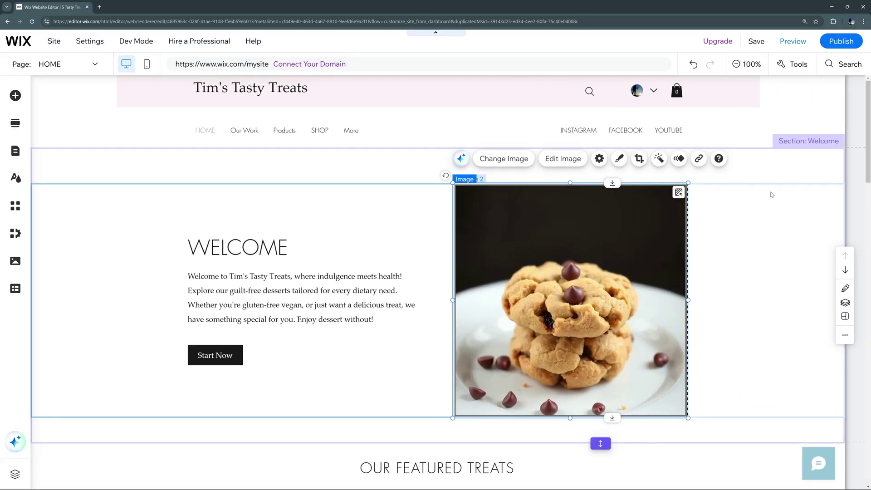
In Site Design's Theme Assistant, choose Change colors and send a request to use the logo's colours
left_click(16, 179)
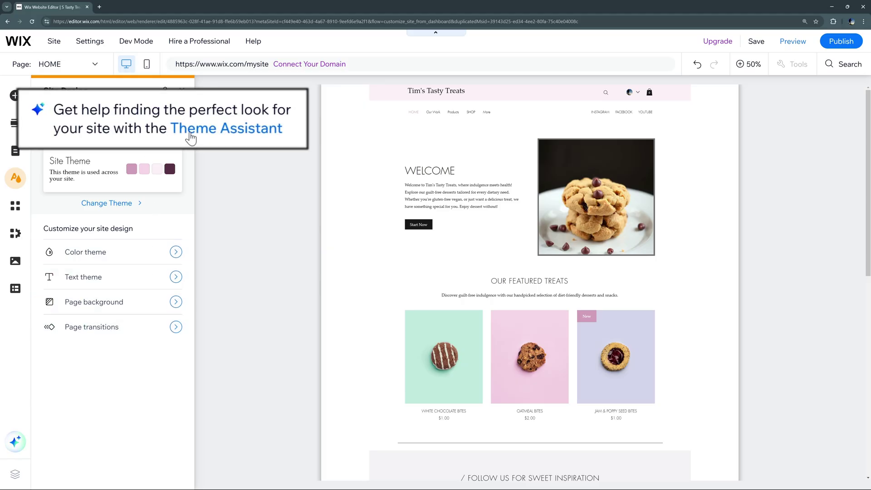
left_click(125, 124)
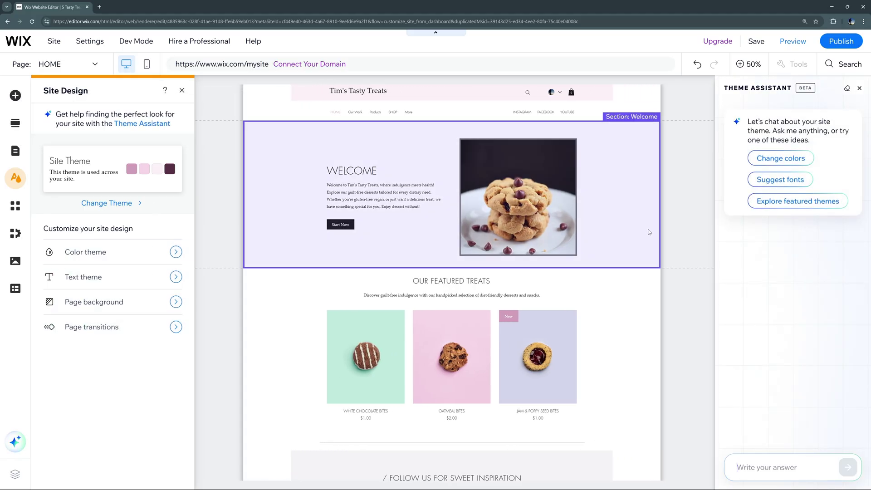
left_click(782, 158)
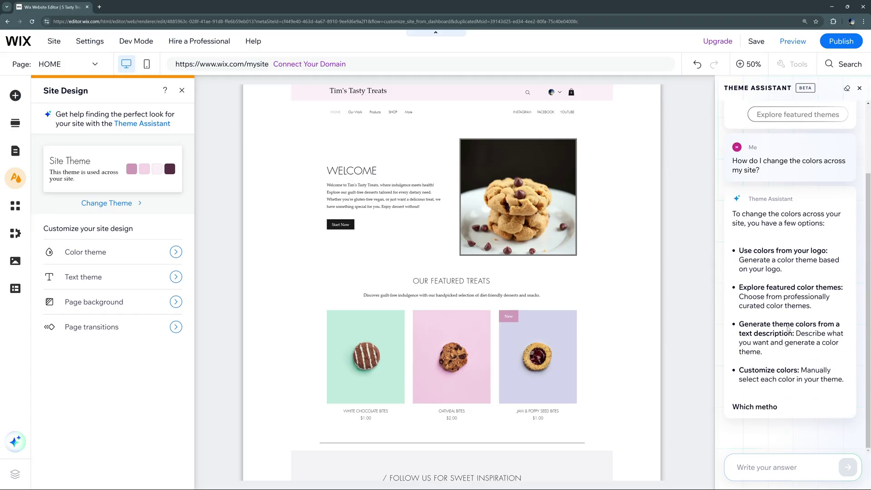
type("Please use the colors from the Tim's Tasty Treats logo")
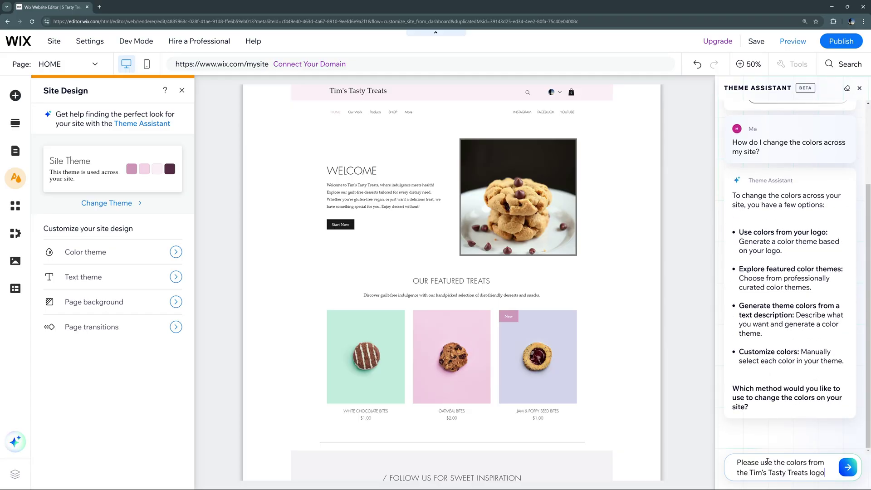
key("Return")
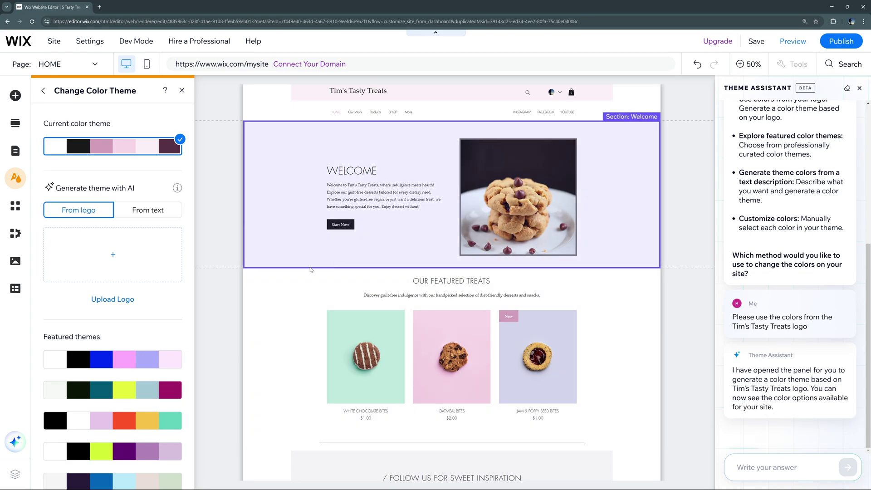
Supply the TTT_Alpha.png logo to generate colour palettes from it
left_click(111, 256)
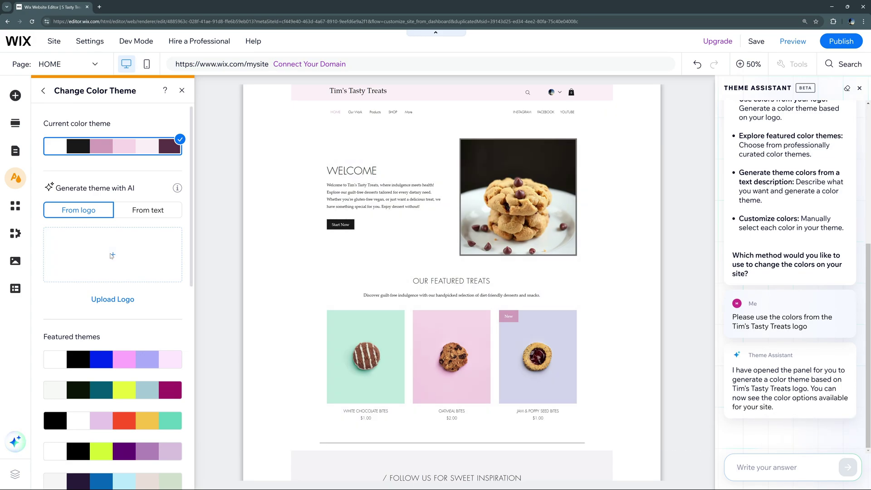
left_click(291, 197)
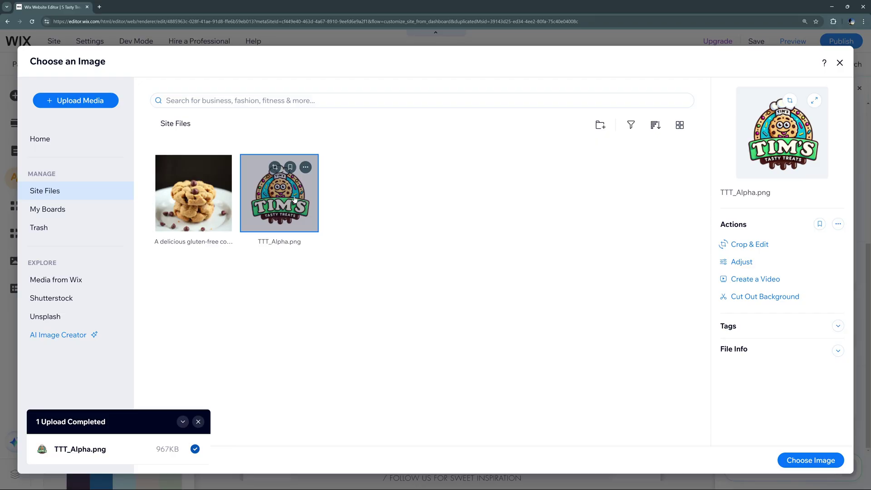
left_click(804, 461)
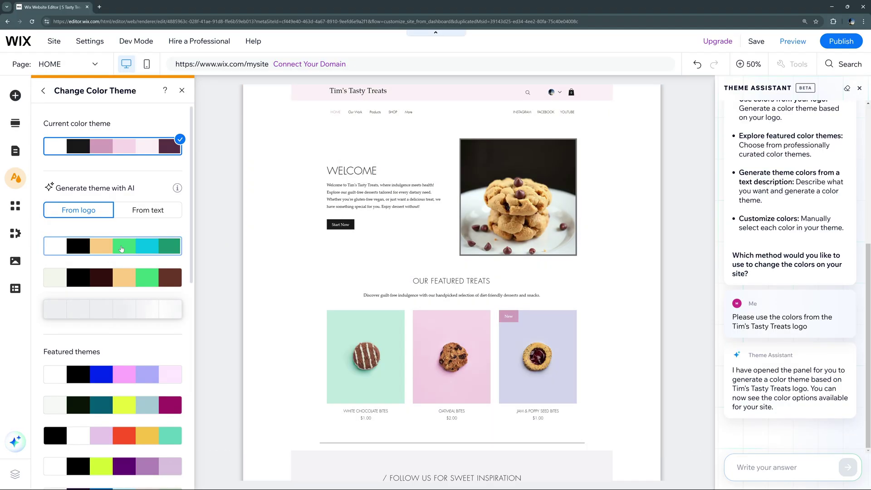
Apply the third logo-based palette, then close the colour panel and Theme Assistant
left_click(121, 248)
left_click(116, 277)
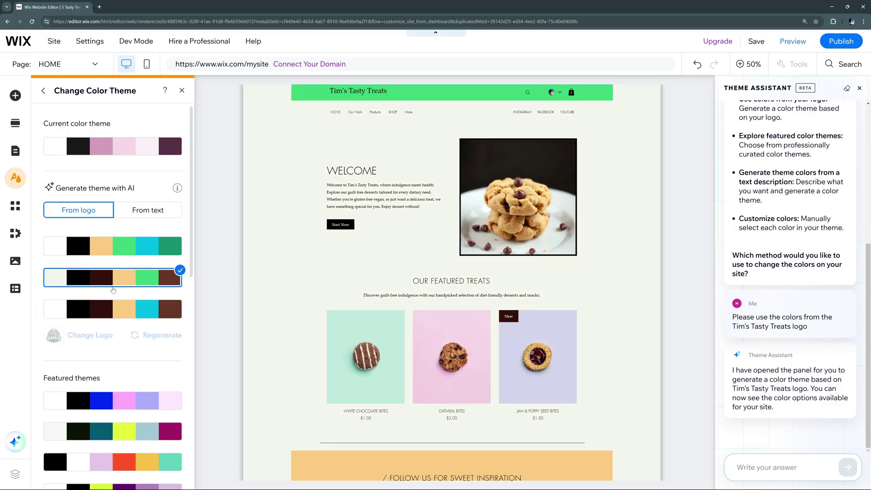
left_click(110, 313)
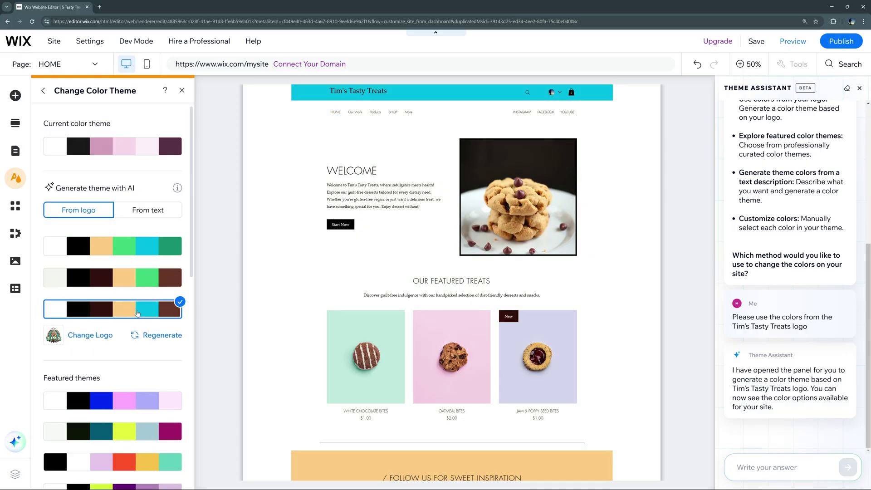
left_click(44, 91)
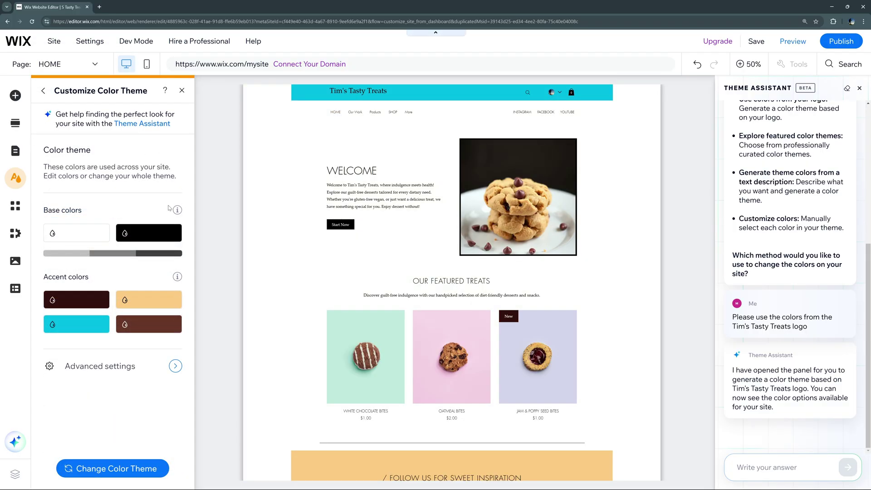
left_click(182, 90)
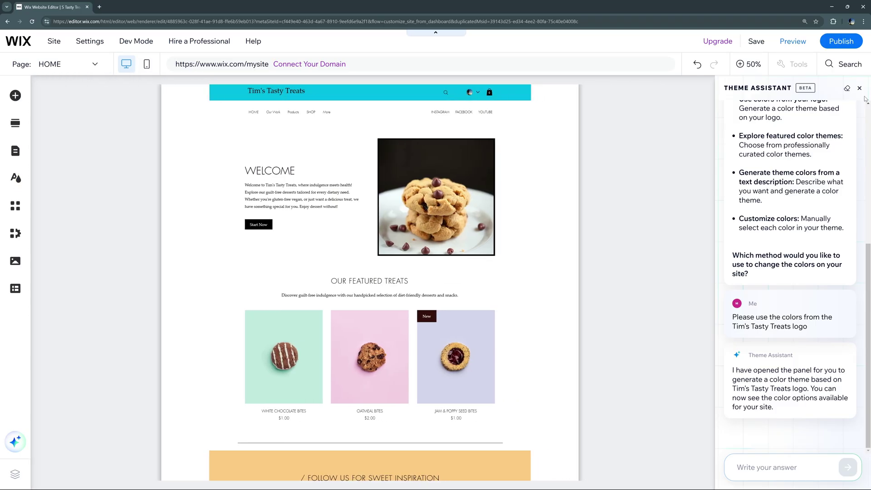
left_click(860, 88)
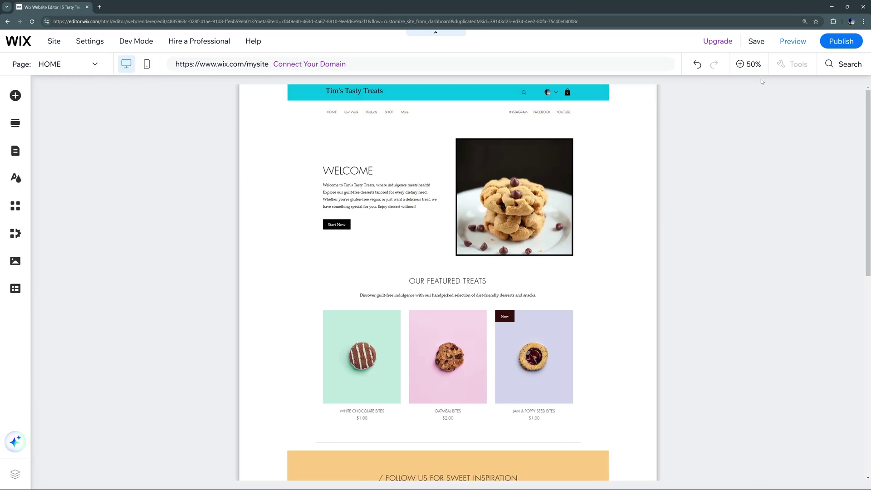
Browse the App Market, review the 8 installed apps, then close the app manager
left_click(14, 209)
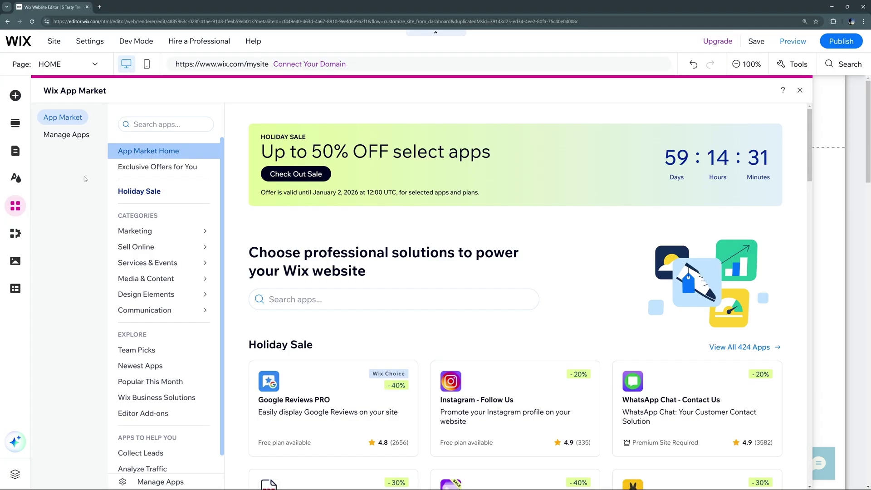
scroll(433, 294, "down", 5)
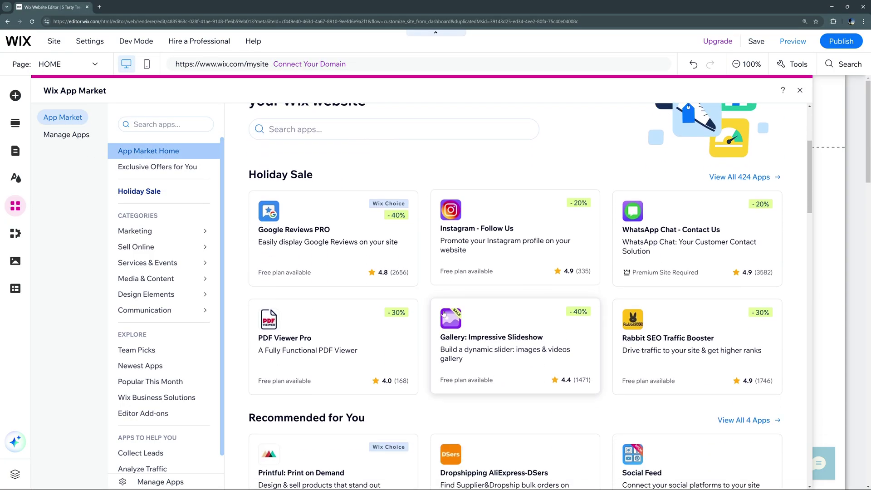
scroll(428, 290, "down", 3)
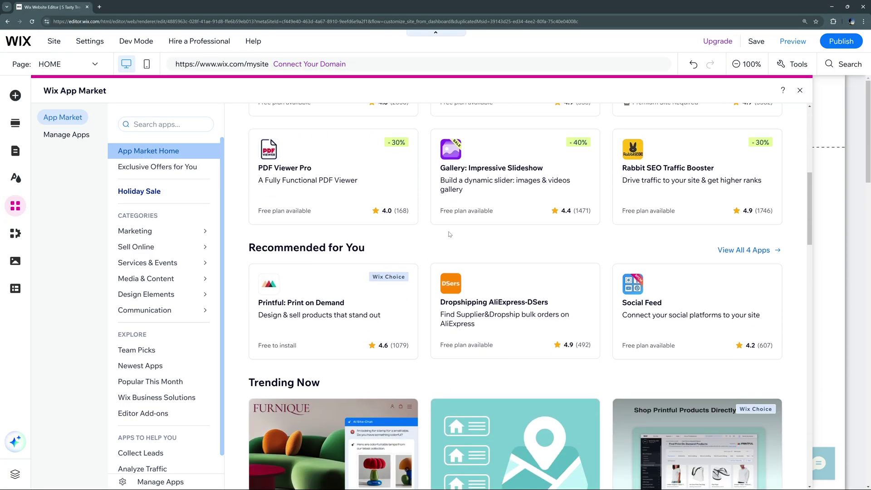
left_click(66, 134)
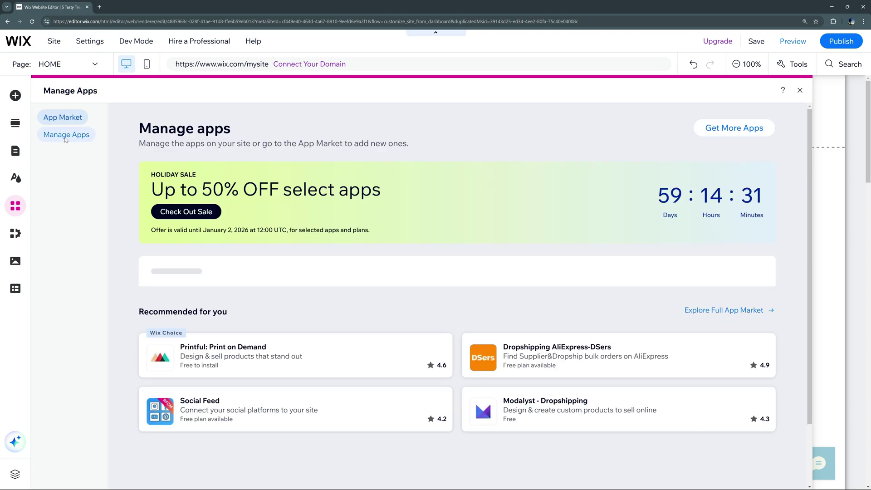
scroll(363, 336, "down", 3)
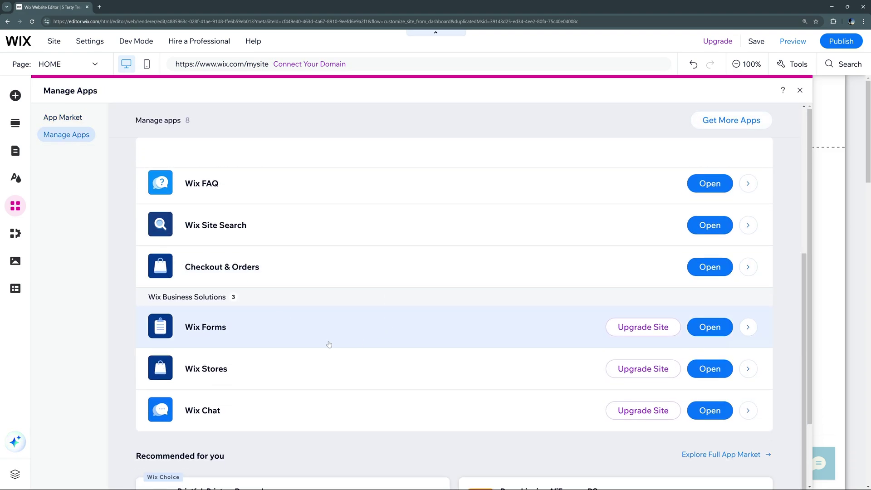
scroll(377, 350, "up", 5)
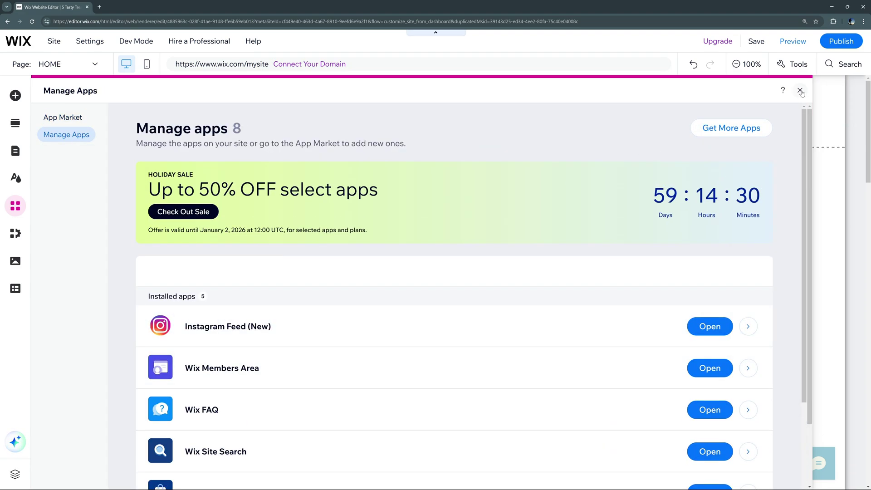
left_click(799, 91)
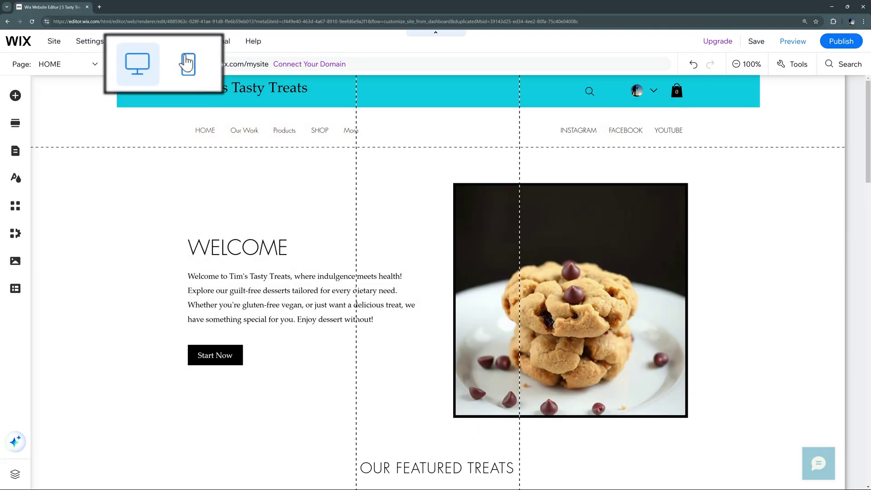
In the mobile layout, hide the Our Featured Treats products section
left_click(146, 64)
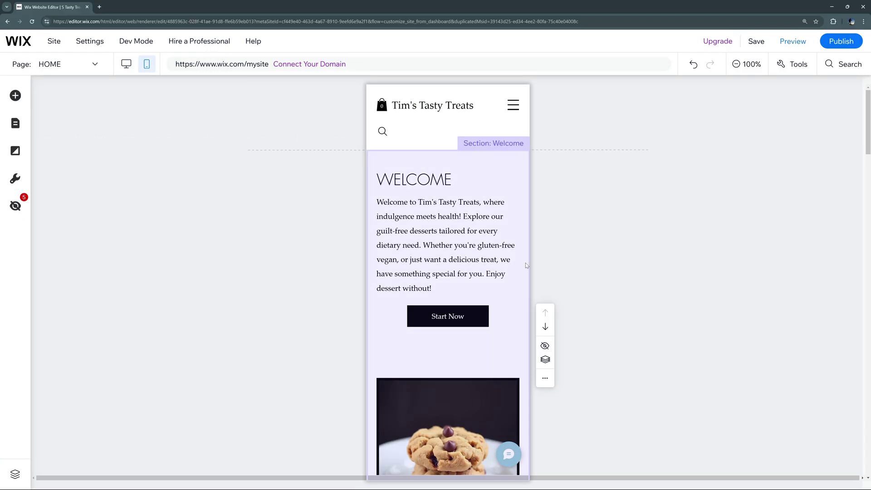
scroll(475, 276, "down", 7)
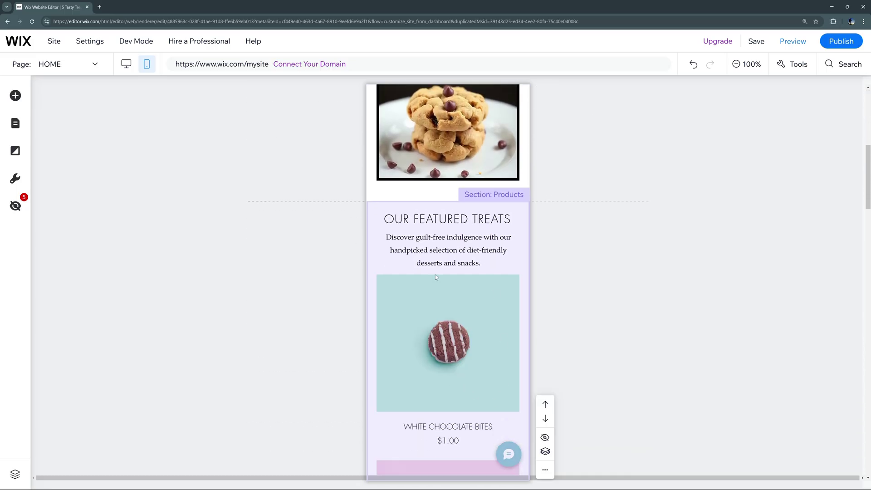
scroll(472, 285, "down", 3)
scroll(471, 285, "down", 10)
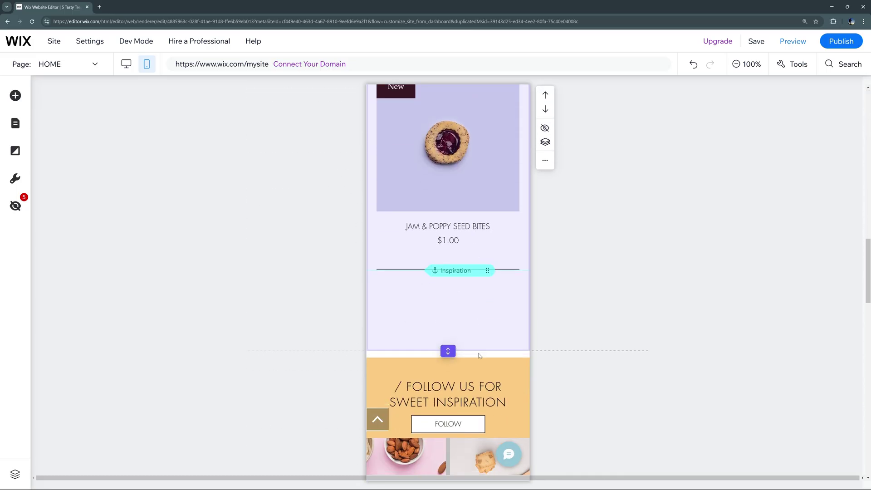
scroll(478, 355, "up", 20)
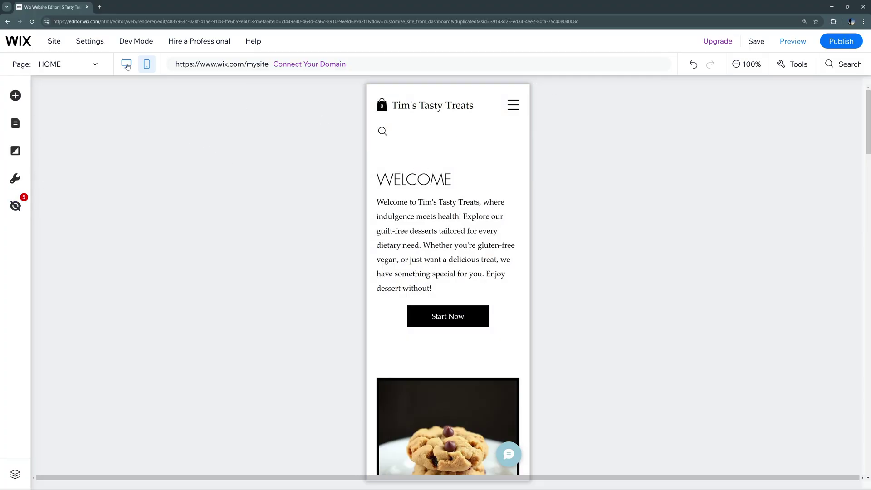
scroll(464, 213, "down", 10)
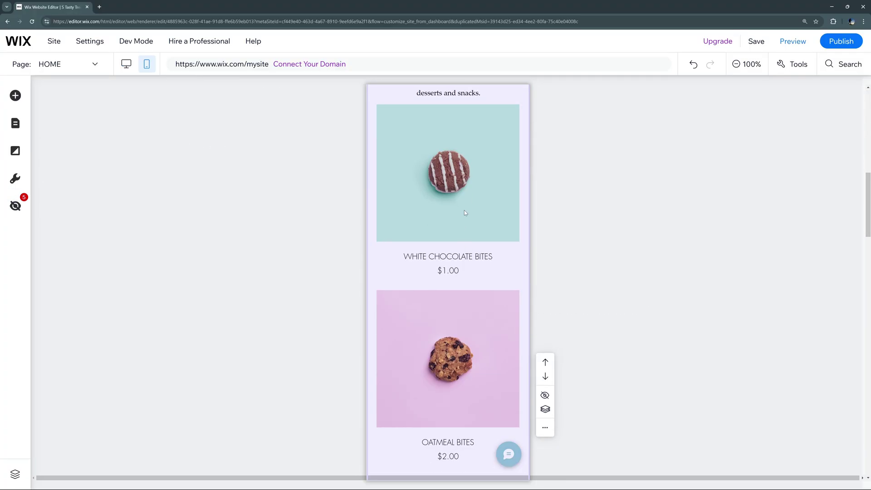
scroll(464, 212, "up", 1)
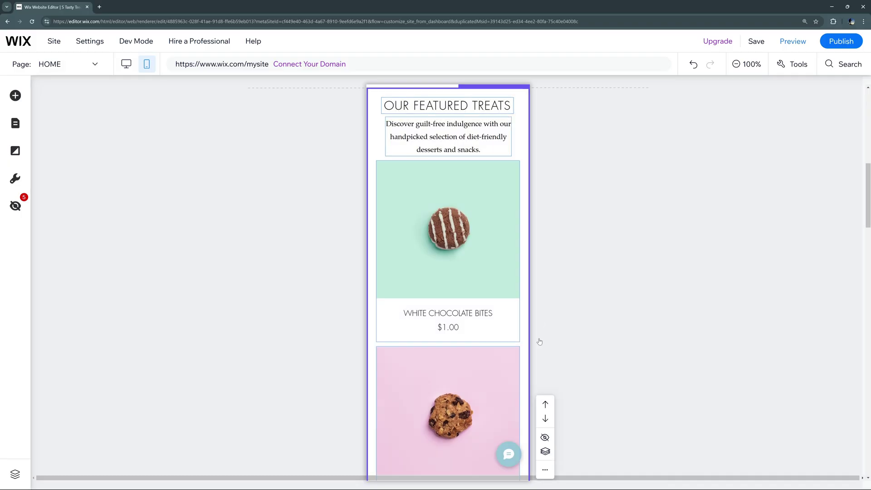
left_click(545, 469)
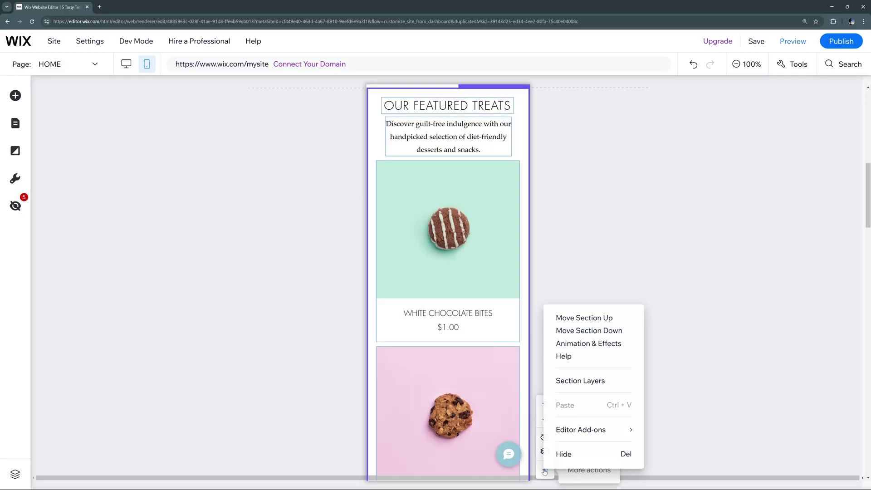
left_click(565, 454)
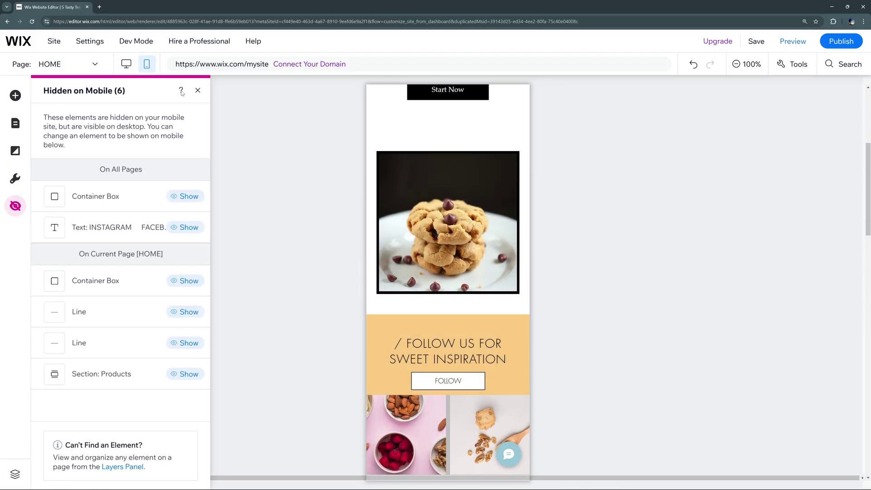
left_click(198, 90)
Return to desktop view, undo, then redo so the products section stays hidden on mobile
left_click(126, 64)
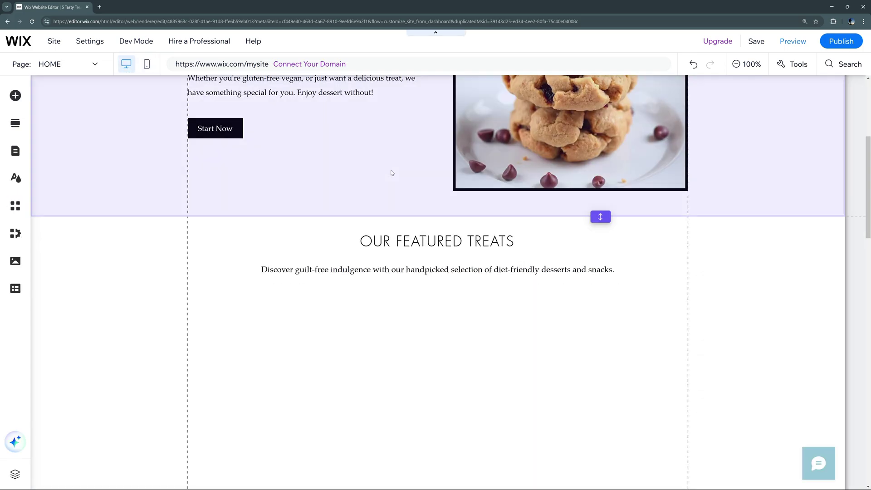
scroll(427, 182, "down", 4)
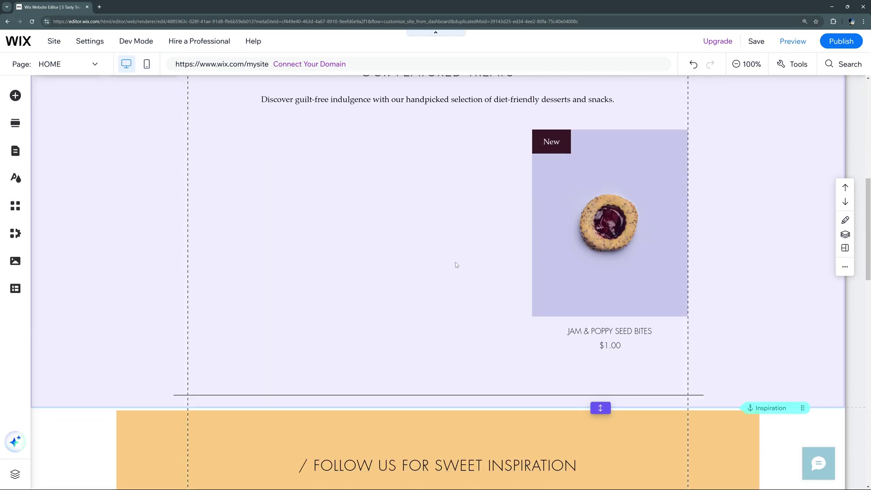
scroll(469, 245, "up", 9)
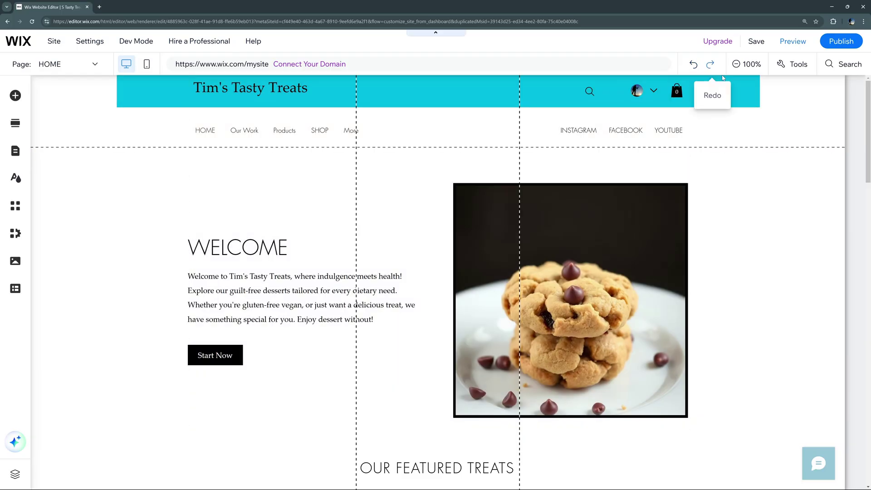
left_click(693, 64)
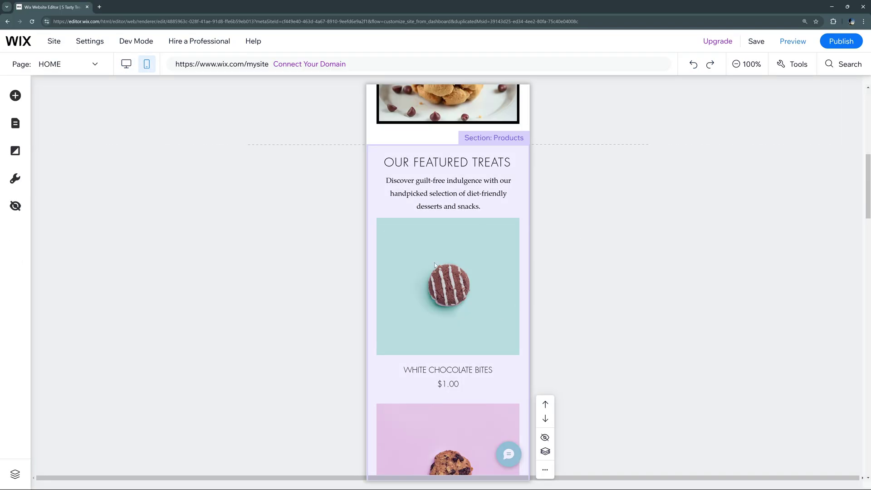
left_click(707, 67)
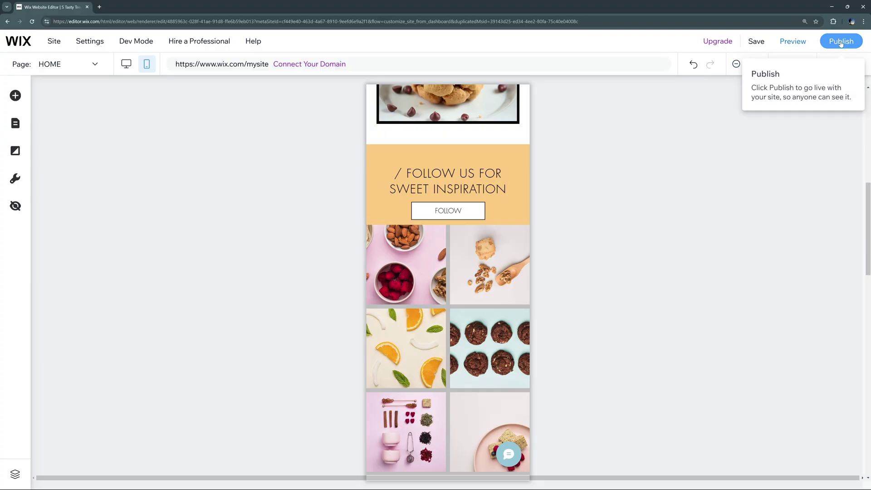
Publish the site live and go to the dashboard setup checklist via Complete Setup
left_click(840, 41)
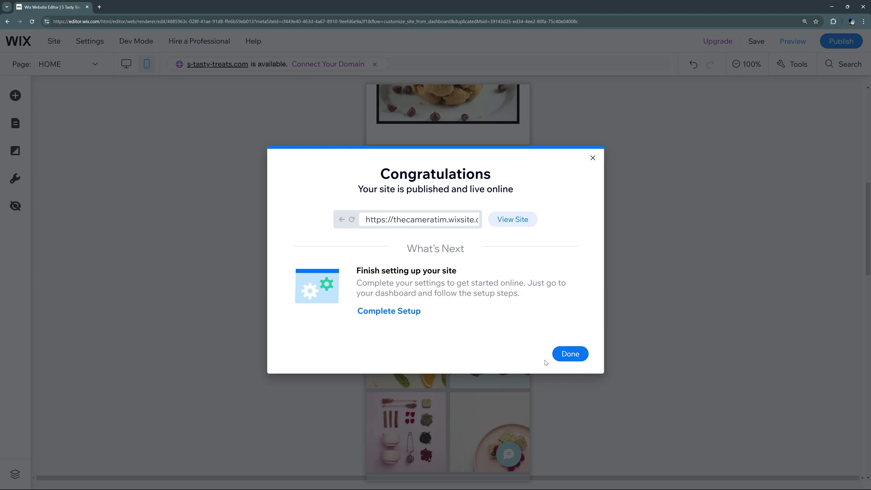
left_click(394, 312)
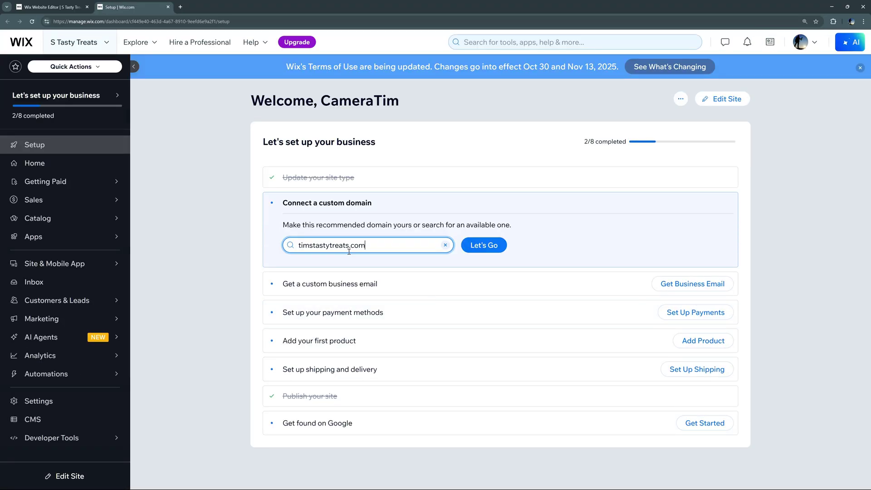
Confirm timstastytreats.com is available, claim it, and continue with the domain plus Premium plan bundle
left_click(485, 248)
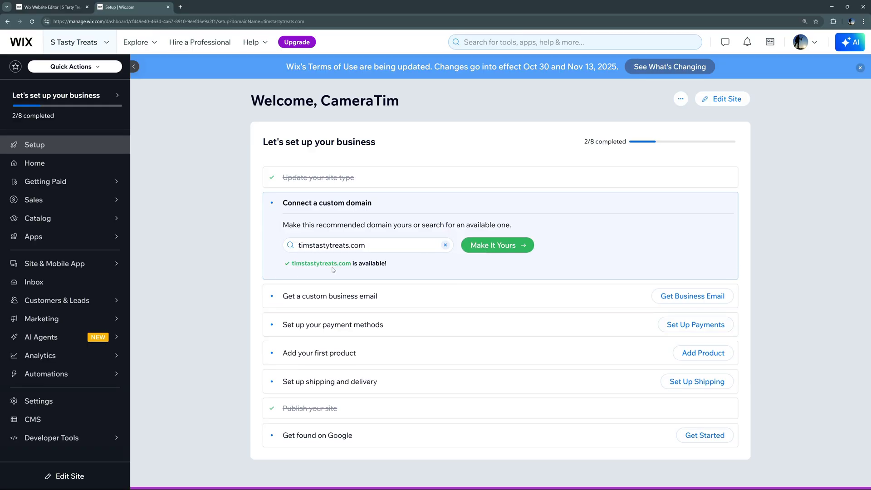
left_click(494, 248)
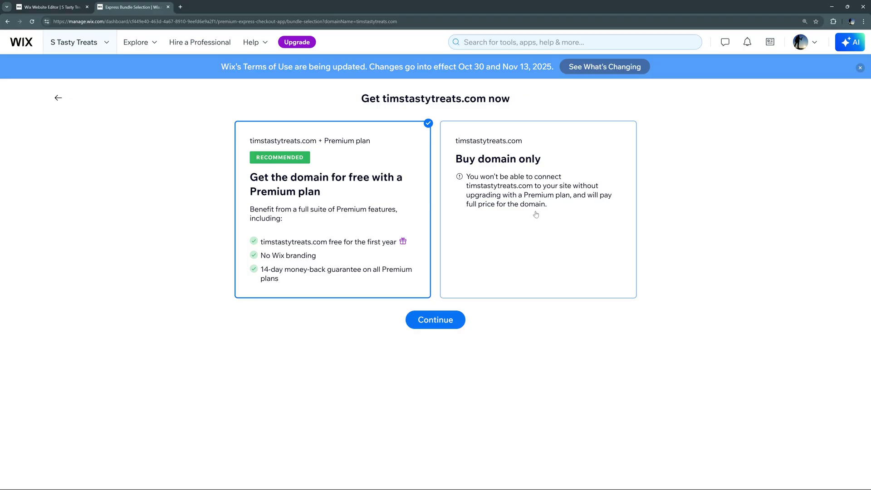
left_click(428, 327)
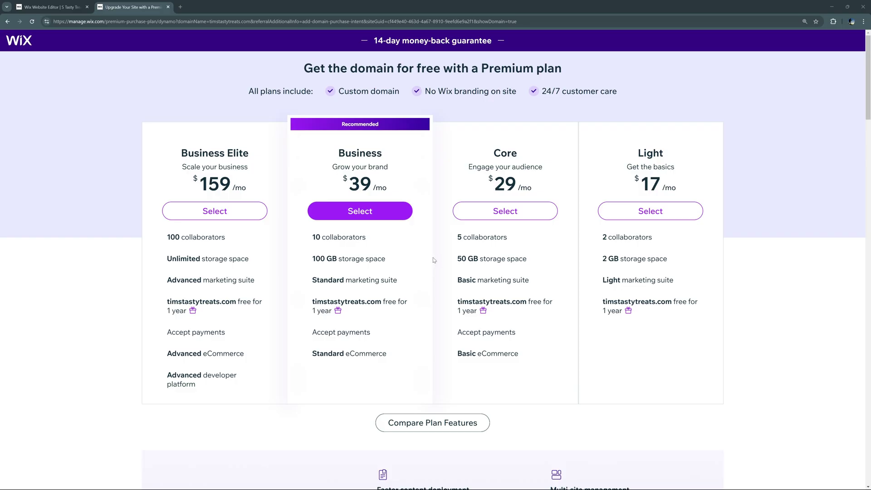
Choose the Business plan with 3-year billing ($31.00 x 36 months) and continue to checkout
double_click(506, 154)
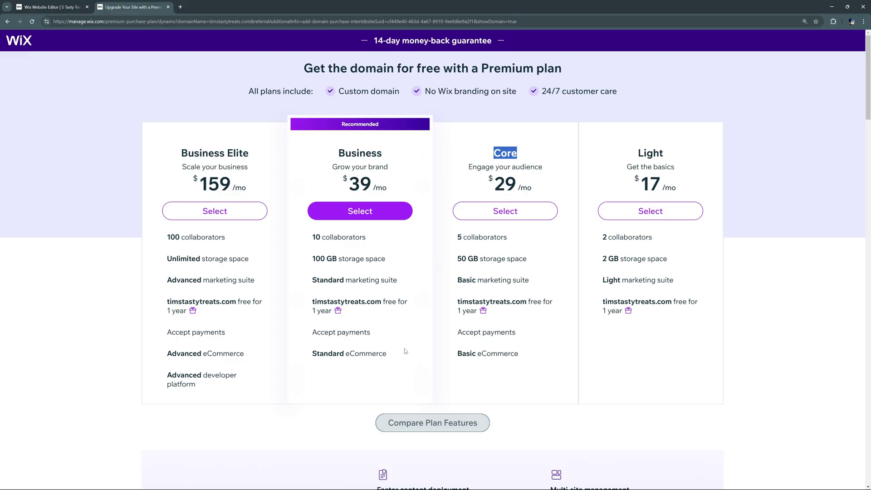
left_click(367, 213)
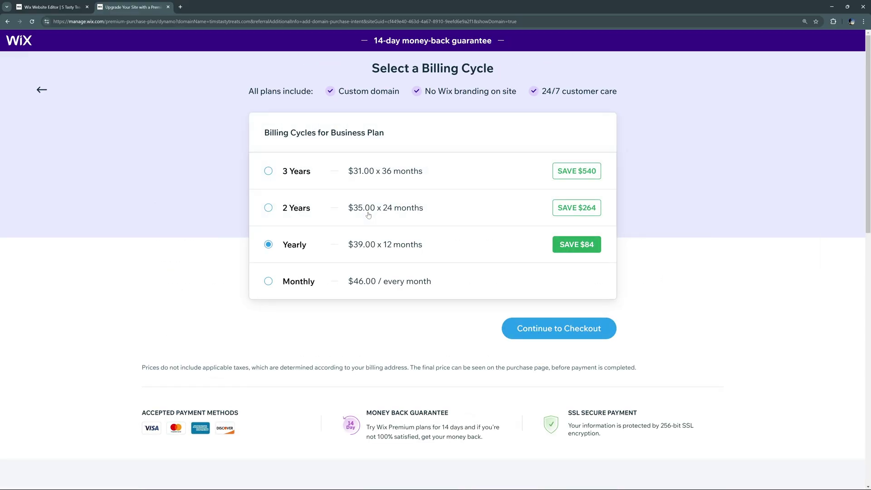
left_click(268, 171)
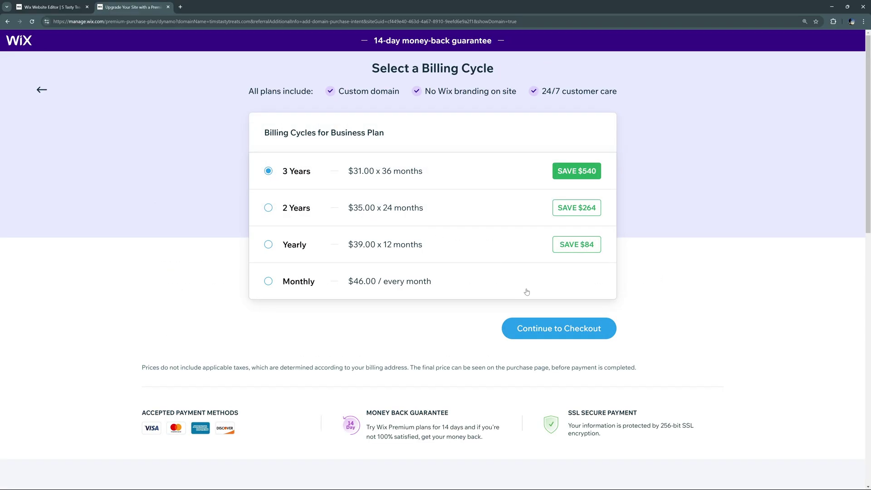
left_click(539, 328)
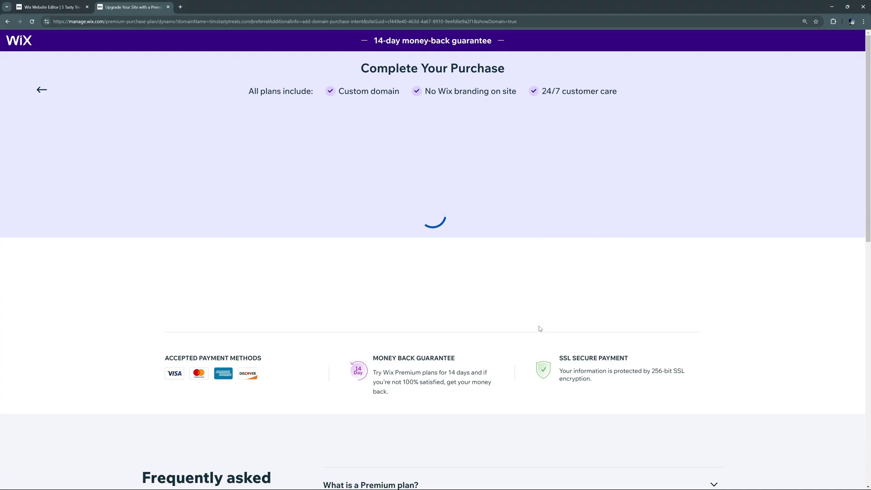